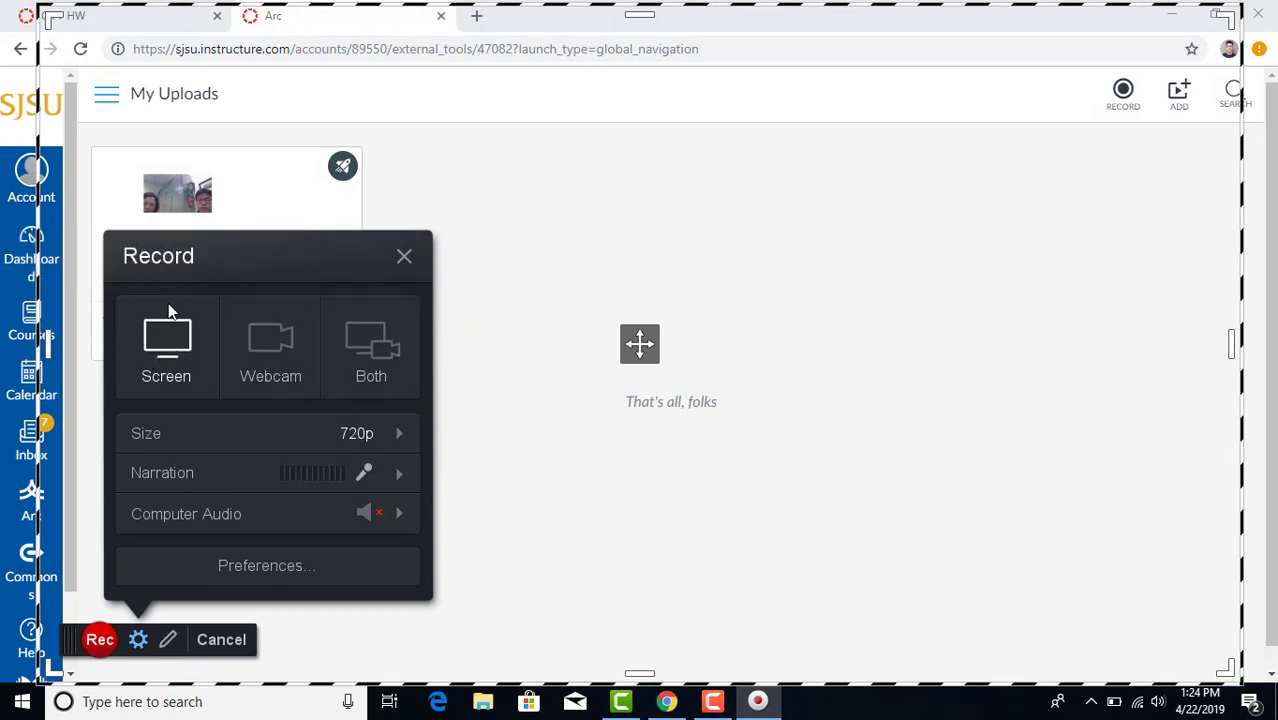
Set the recorder to capture both screen and webcam, and turn on recording of computer sounds.
left_click(286, 359)
left_click(552, 317)
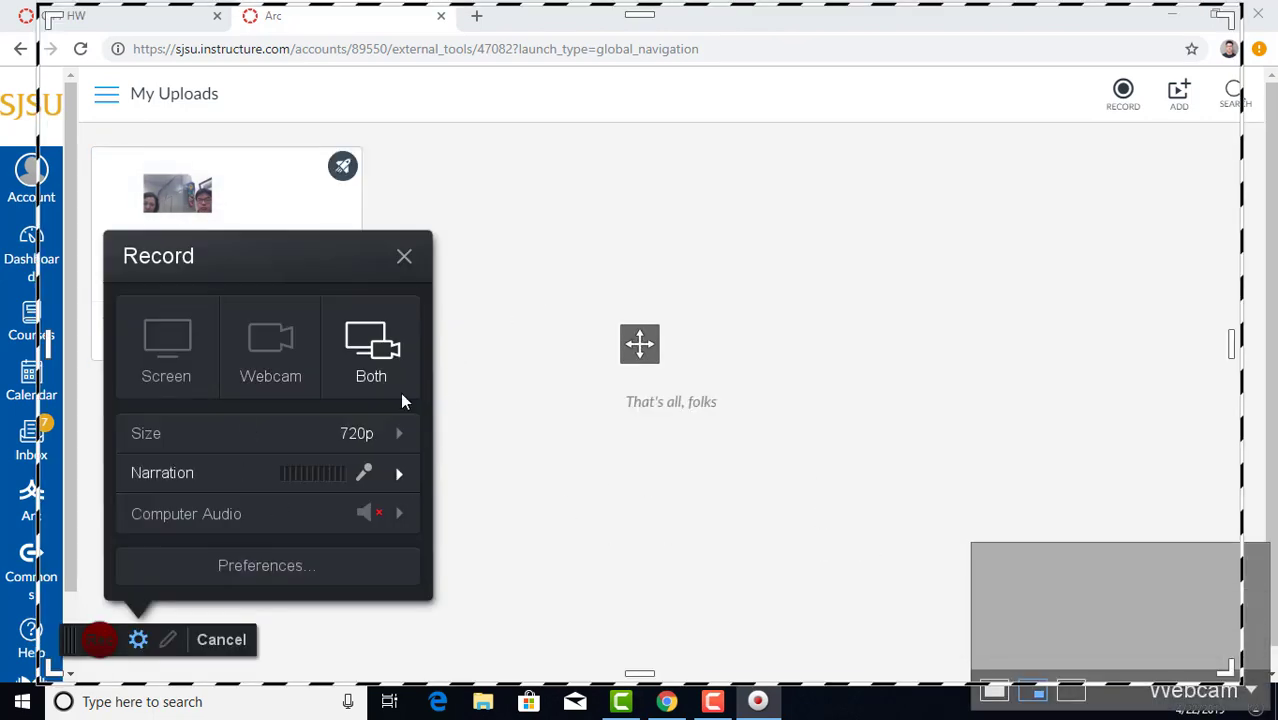
left_click(308, 530)
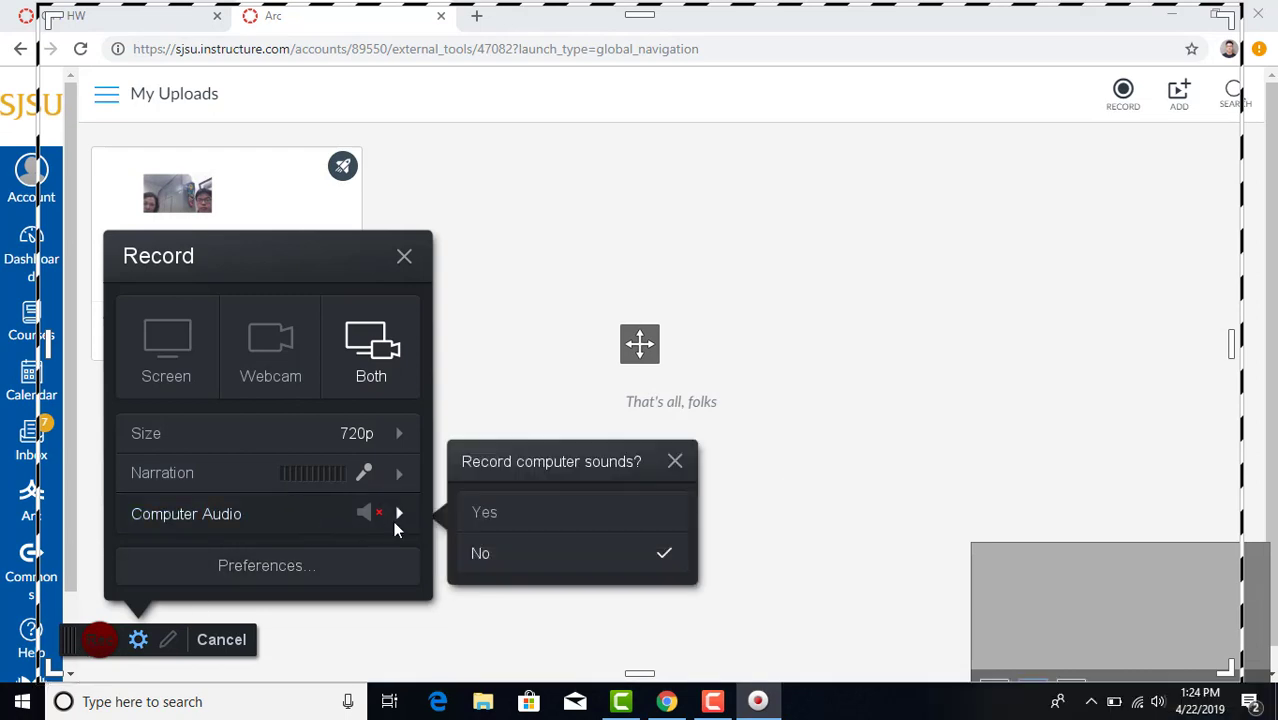
left_click(503, 512)
left_click(181, 611)
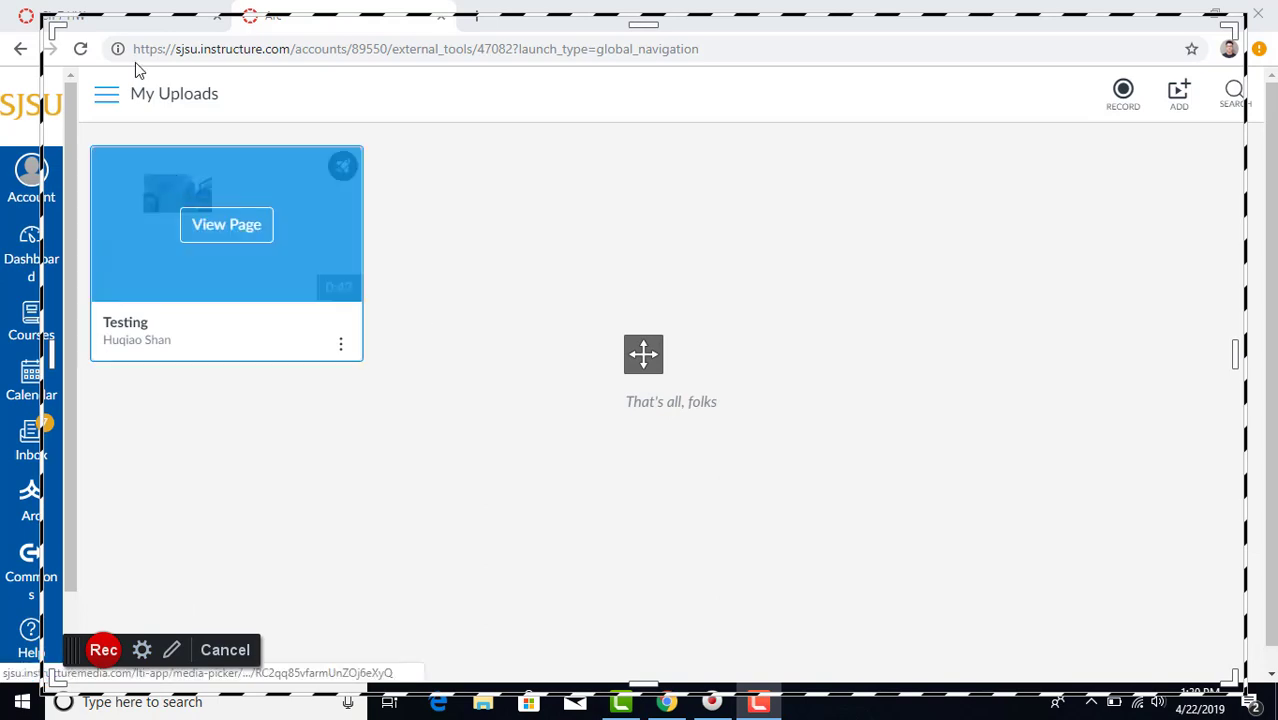
Enlarge the capture area to cover the full screen and start the recording.
left_click_drag(57, 28, 5, 8)
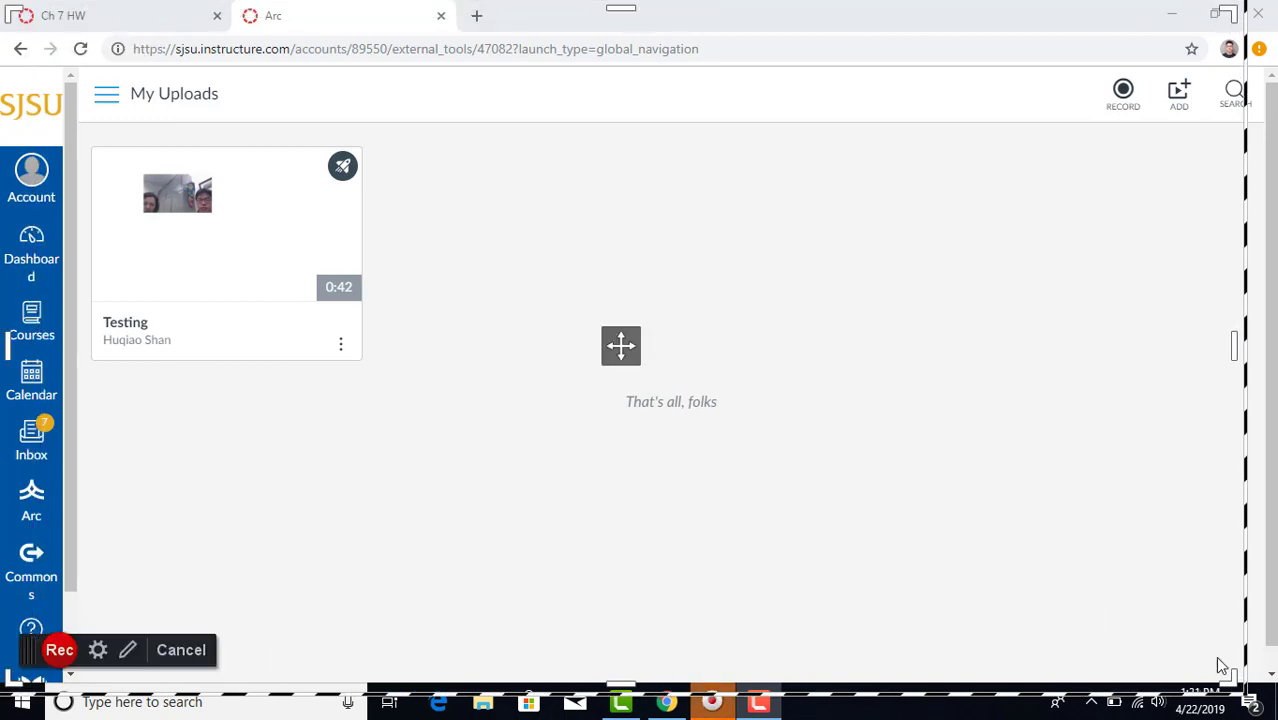
left_click_drag(1240, 690, 1277, 719)
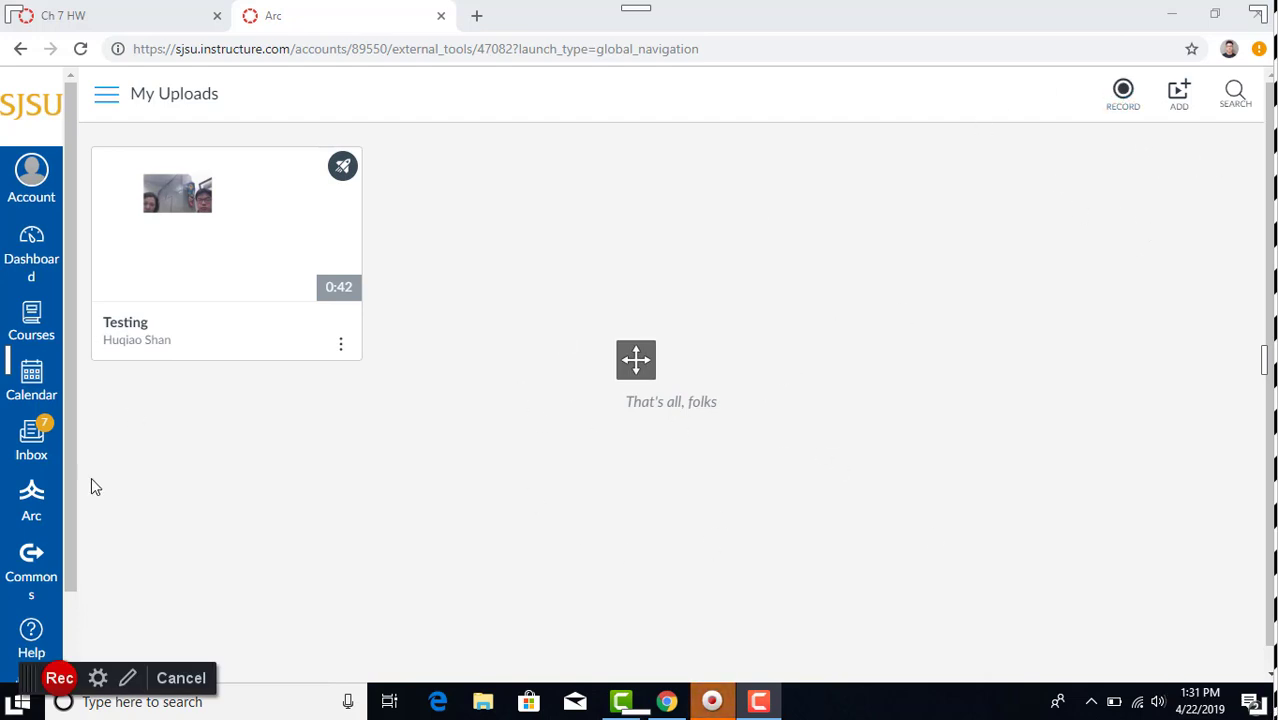
left_click(68, 678)
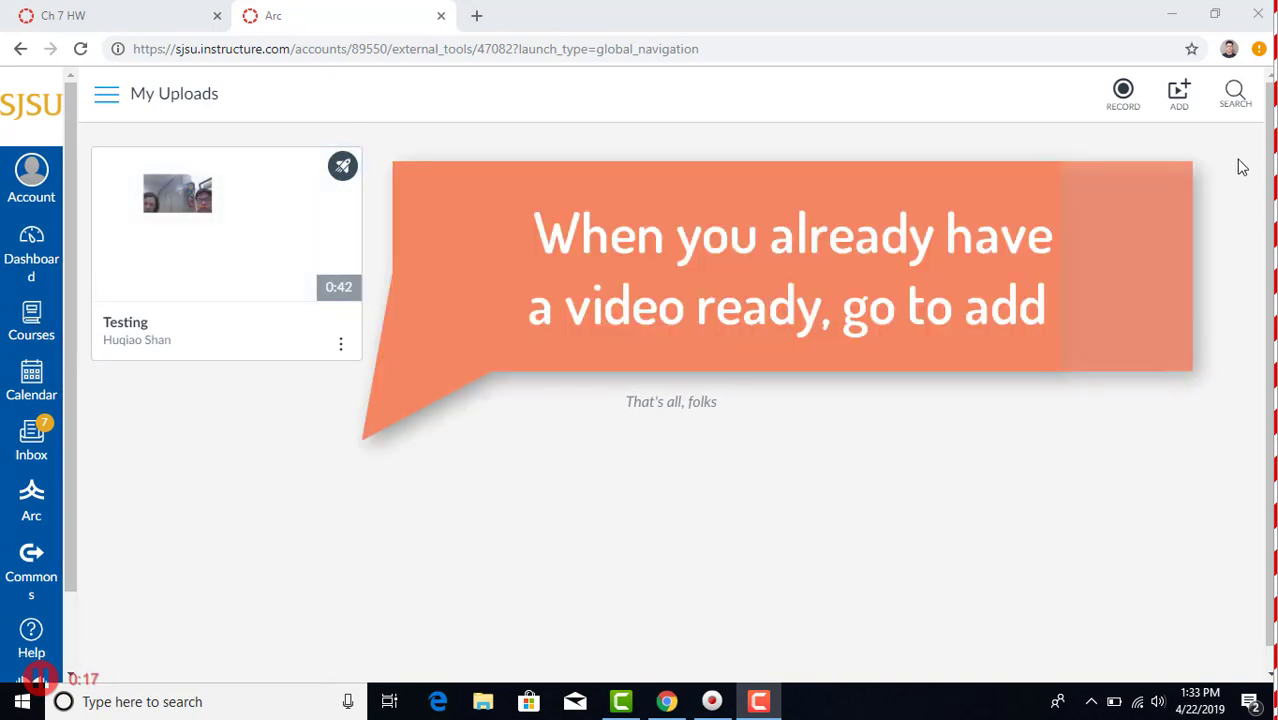
Begin adding a video to My Uploads by its YouTube URL.
left_click(1177, 91)
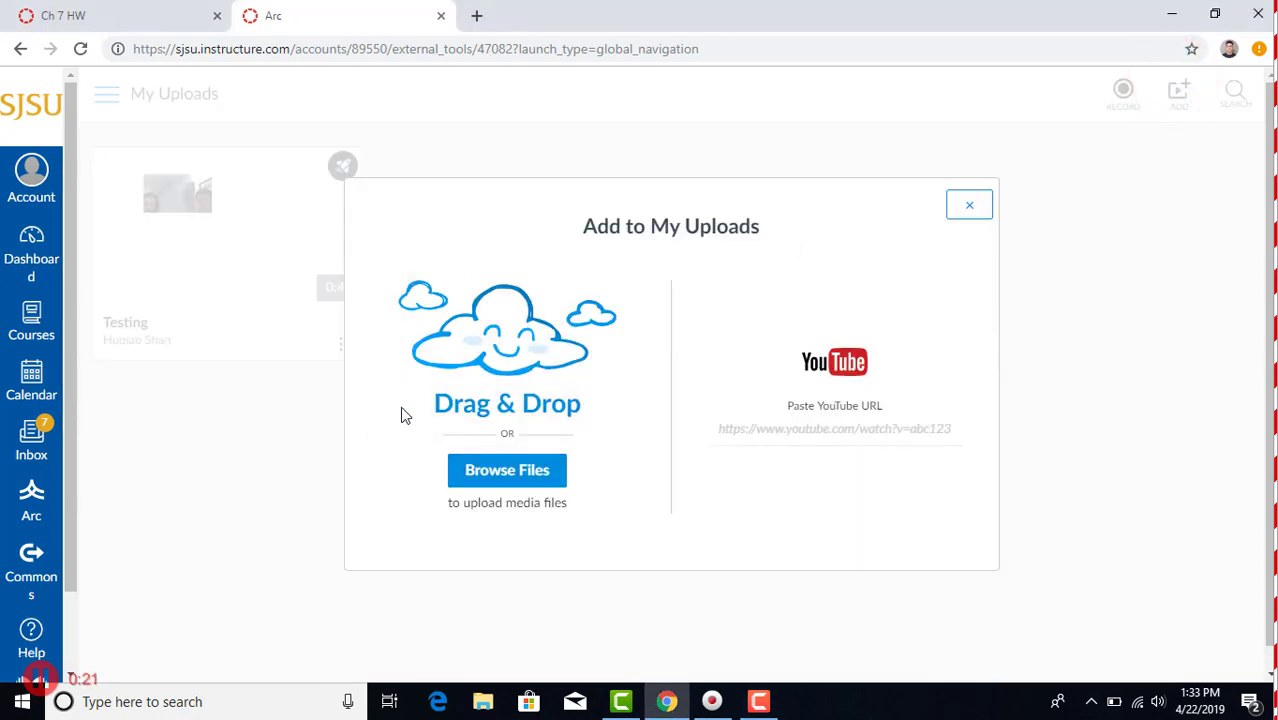
left_click(782, 436)
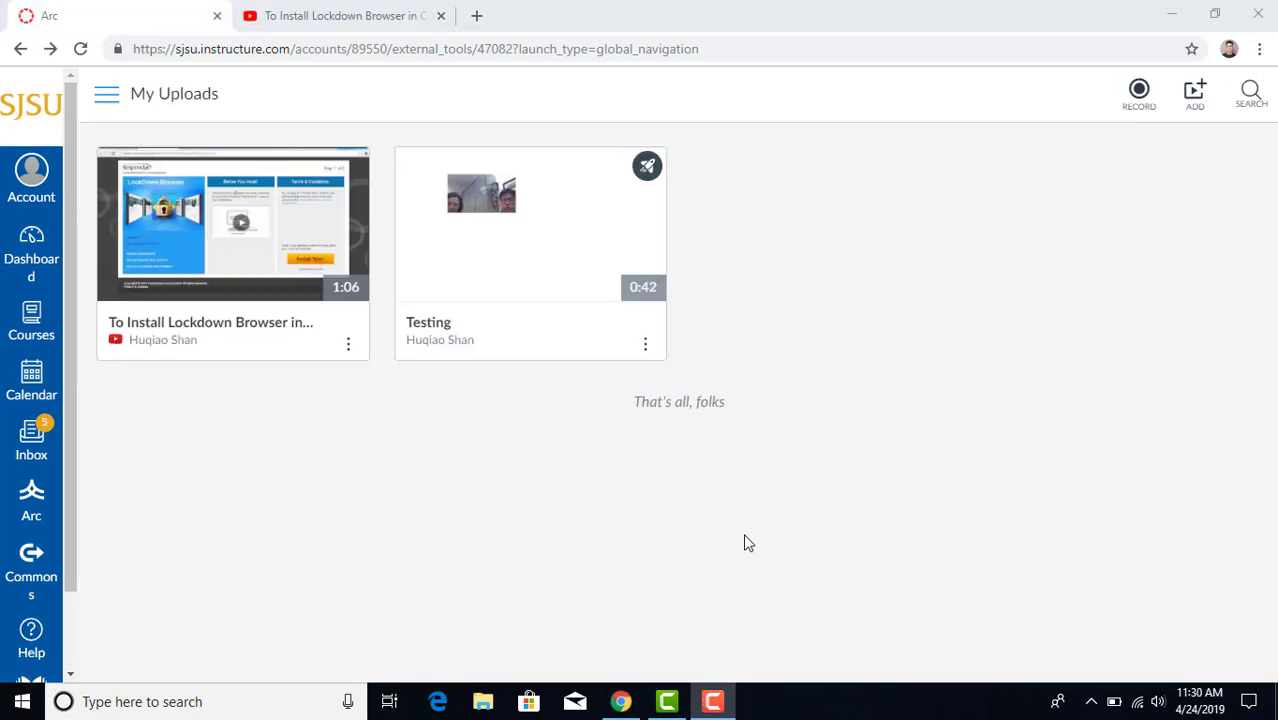
Create a video quiz from the Lockdown Browser installation video, titled "Lockdown browser" with the description "Testing".
mouse_move(305, 285)
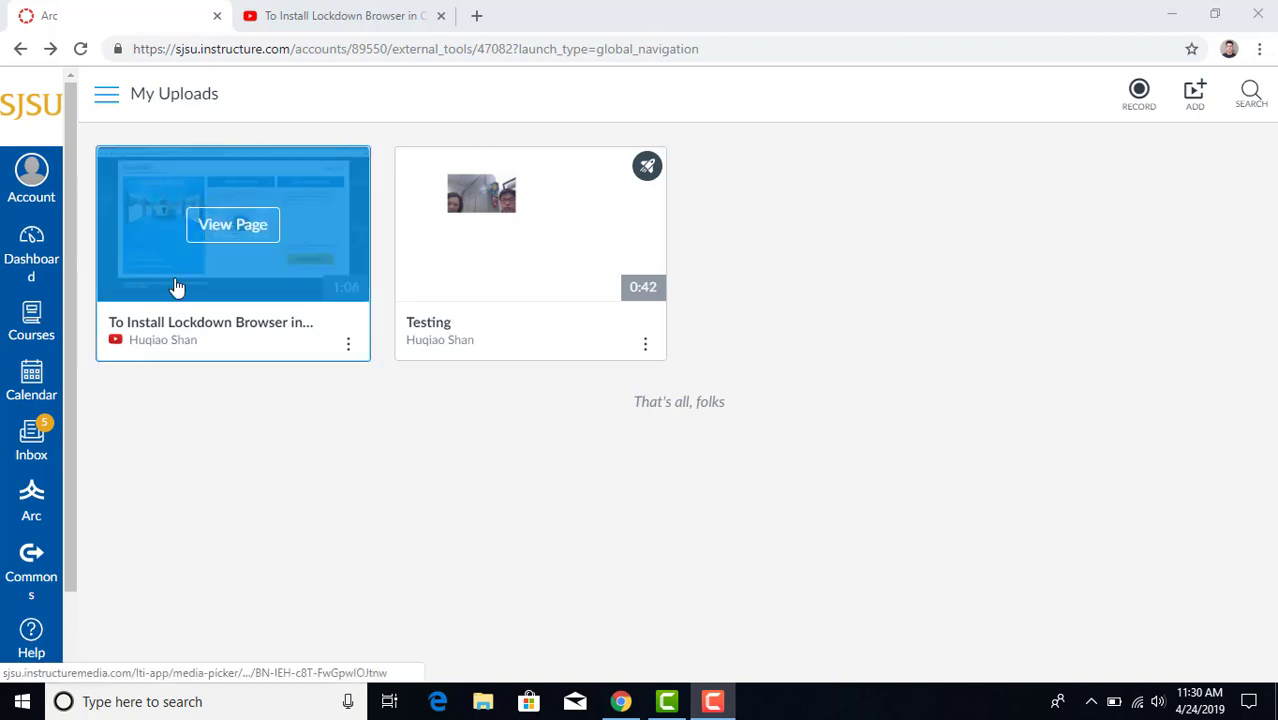
left_click(349, 344)
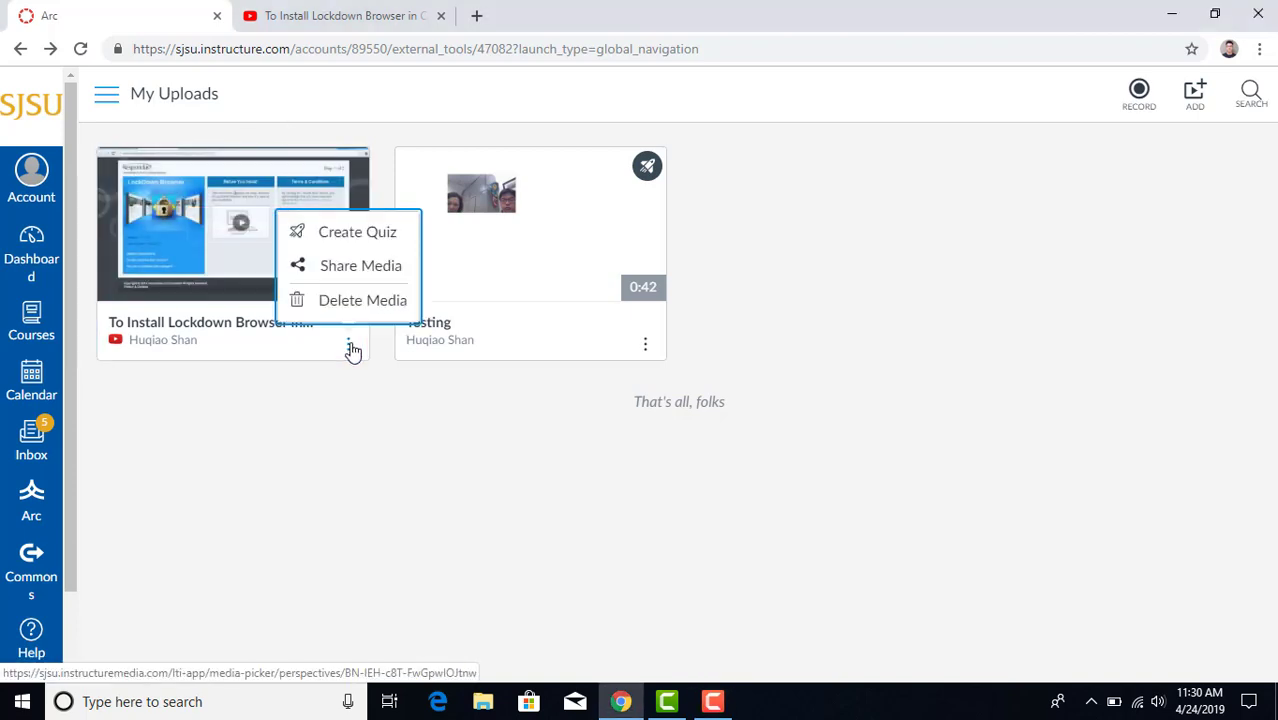
left_click(376, 236)
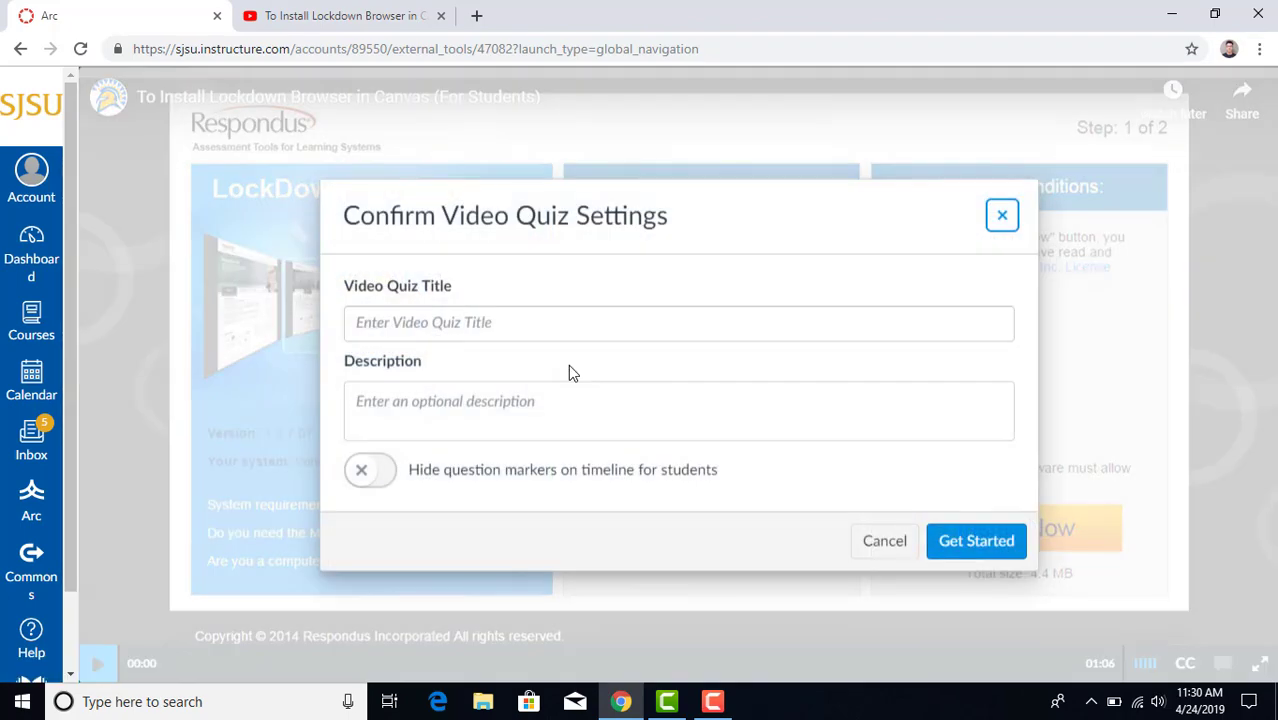
left_click(559, 331)
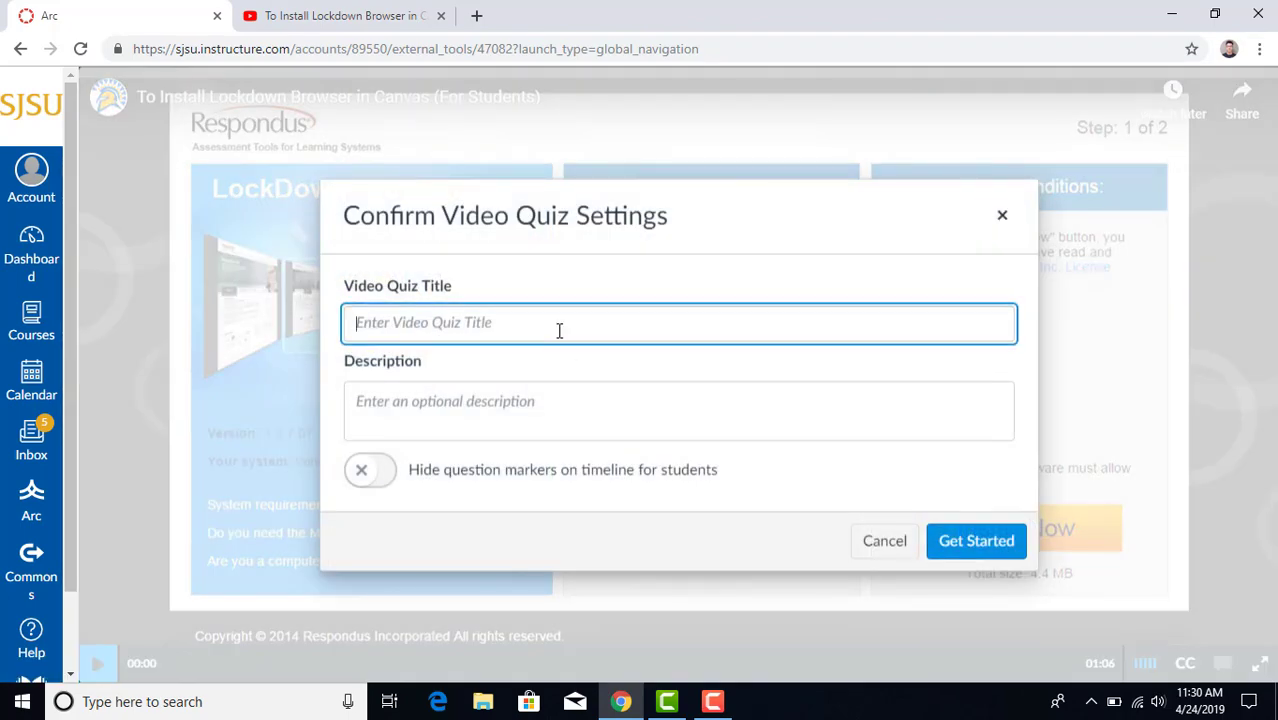
type("Lockd")
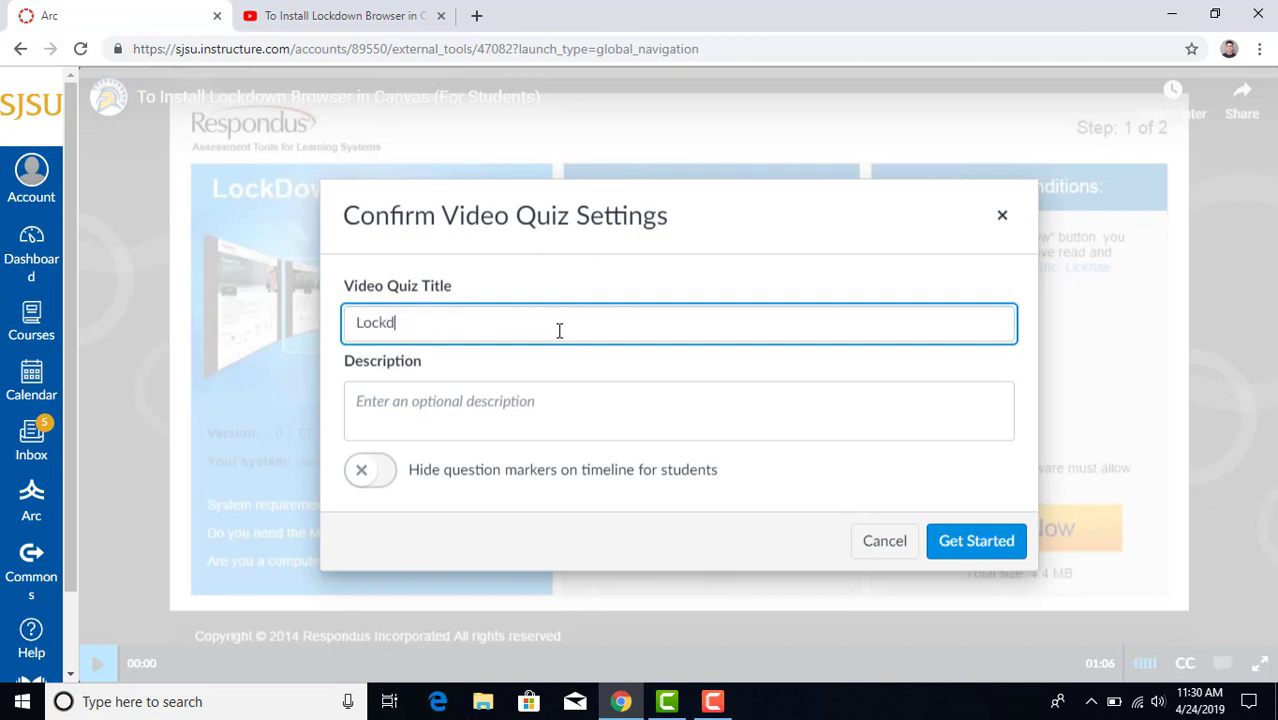
type("own browser")
key("Tab")
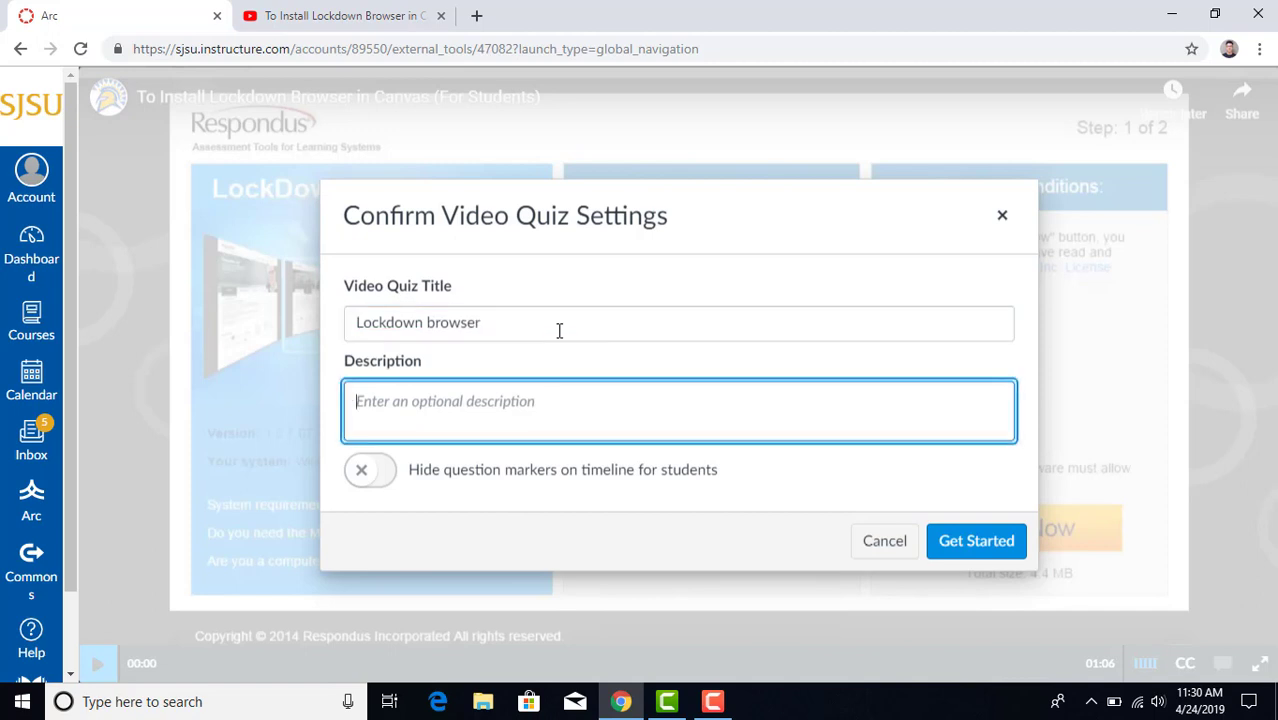
type("Testing")
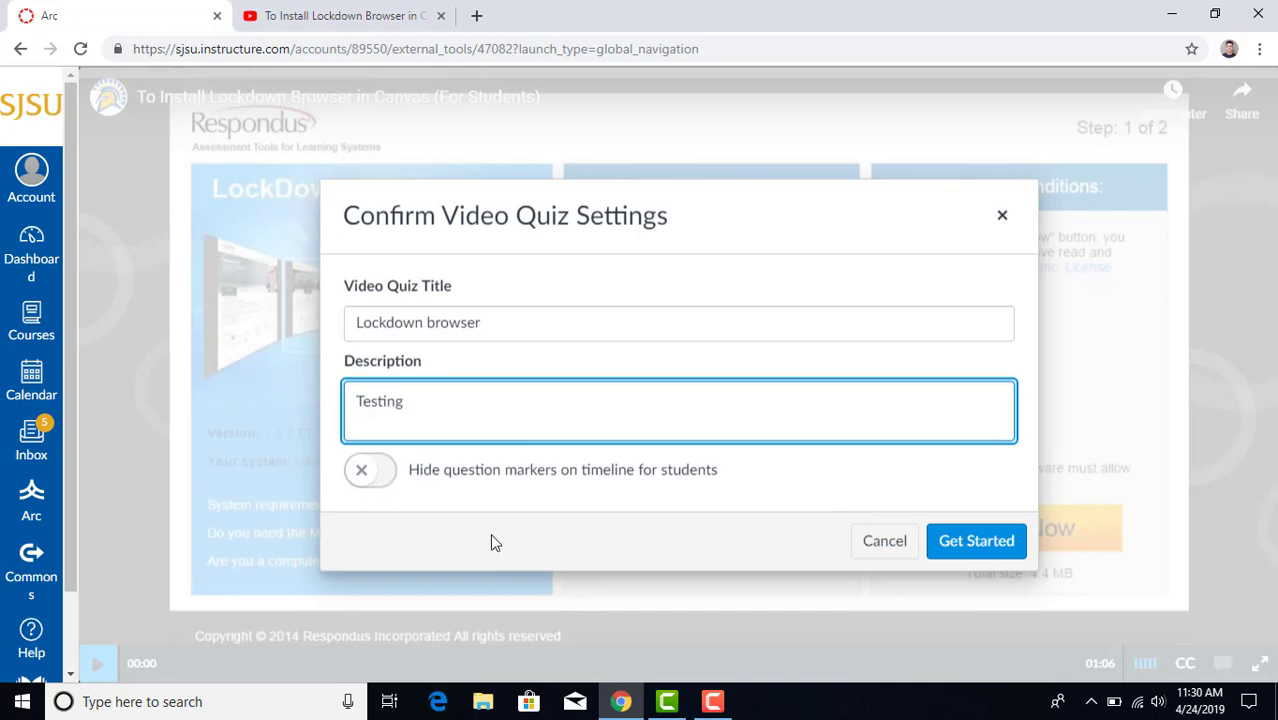
left_click(963, 541)
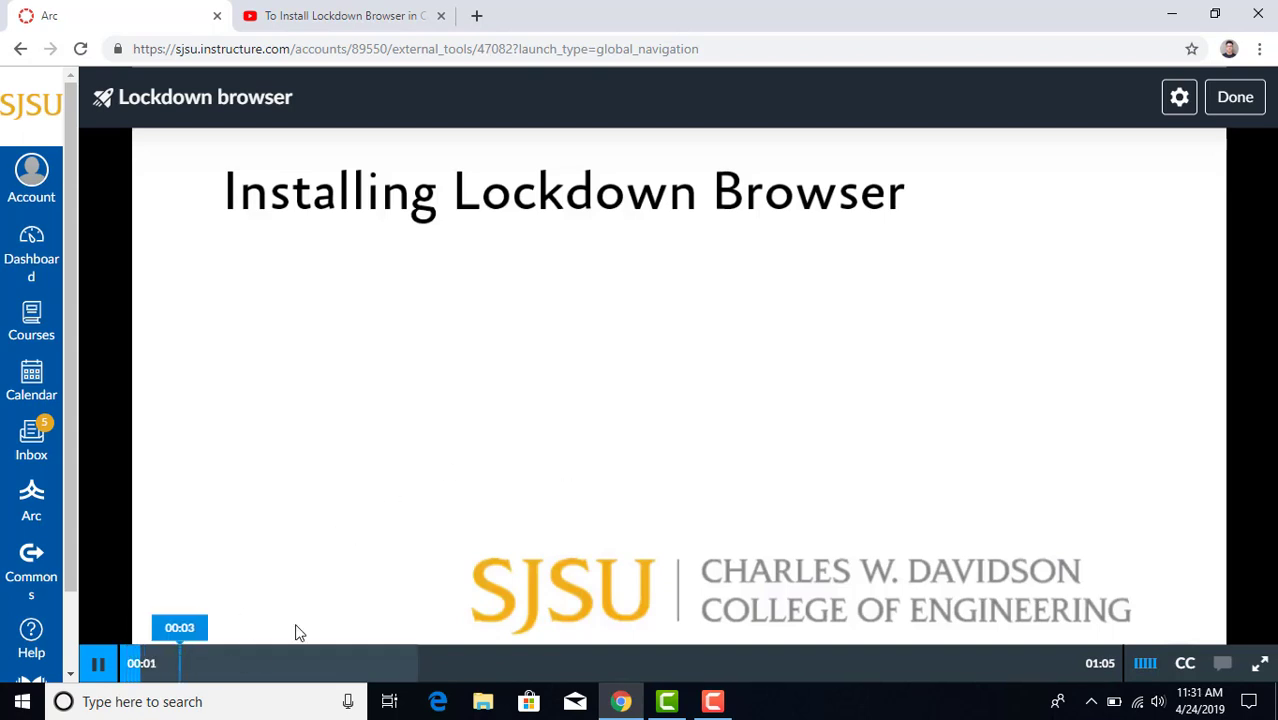
Pause the quiz video at 00:13 and insert a multiple choice question at that point.
left_click(224, 662)
left_click(311, 668)
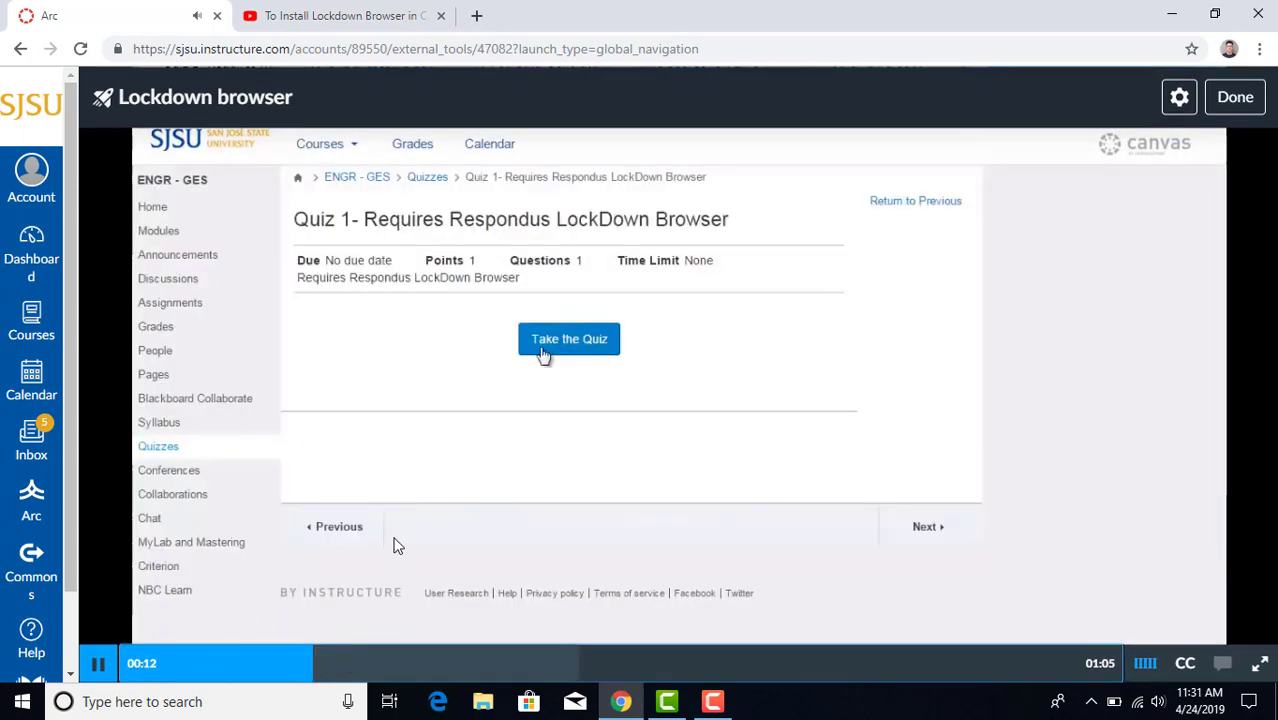
key("space")
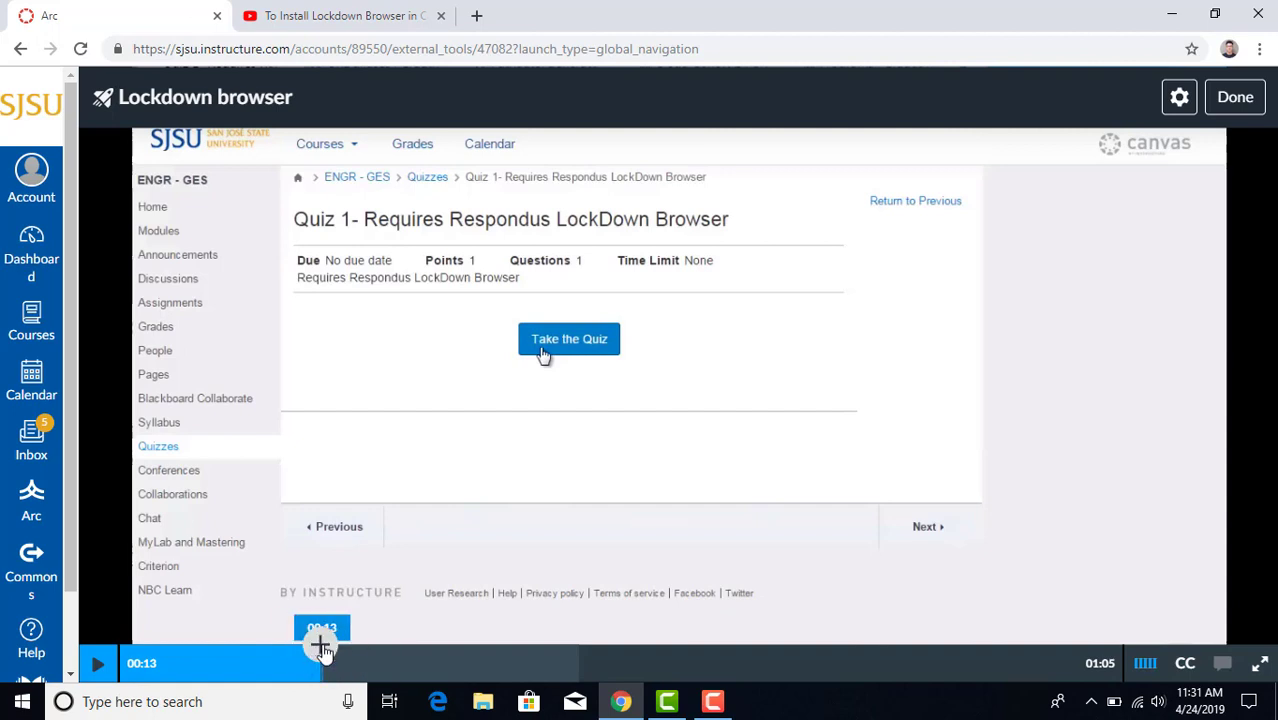
left_click(322, 648)
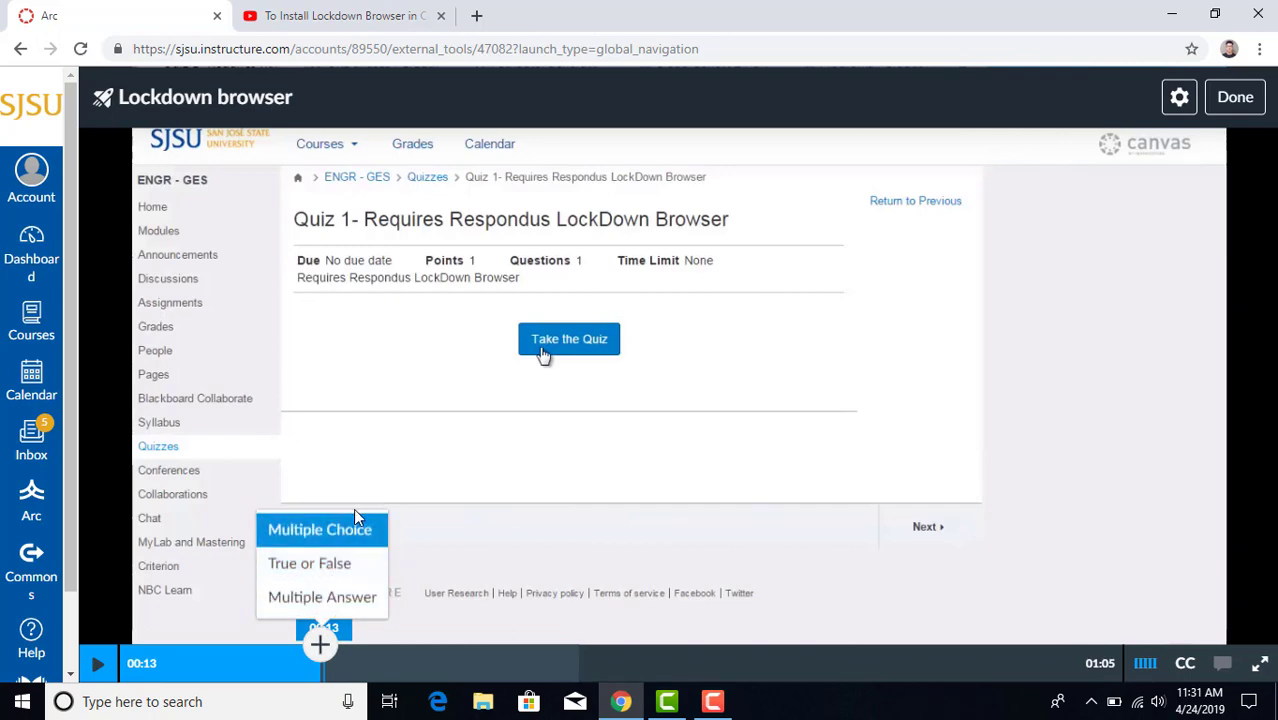
left_click(350, 548)
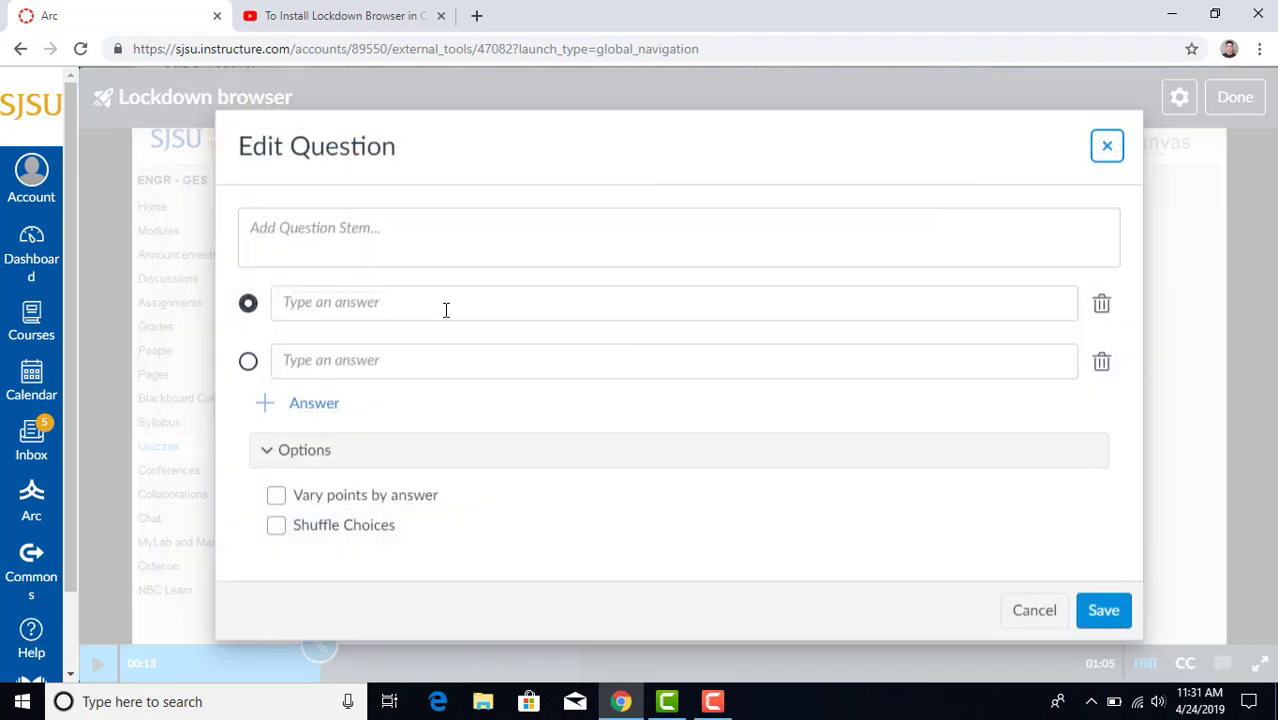
Enter the question stem "What button should I be pressing right now".
left_click(394, 250)
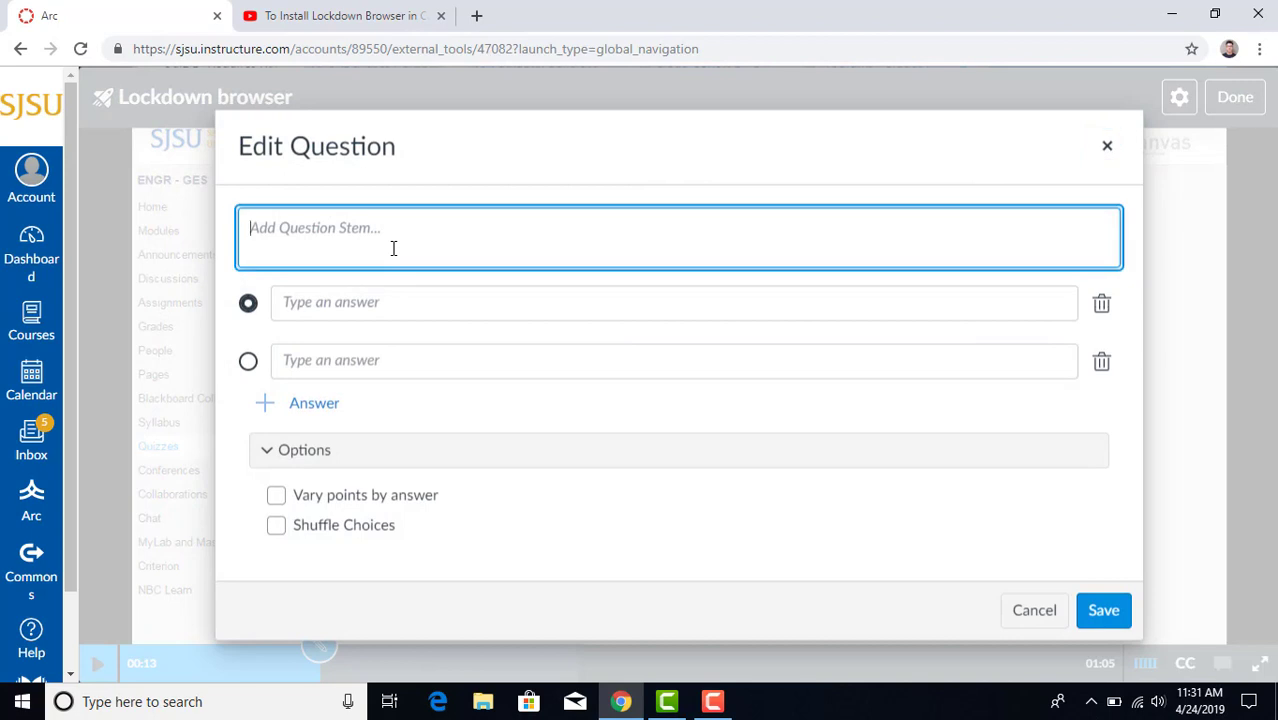
type("What butto")
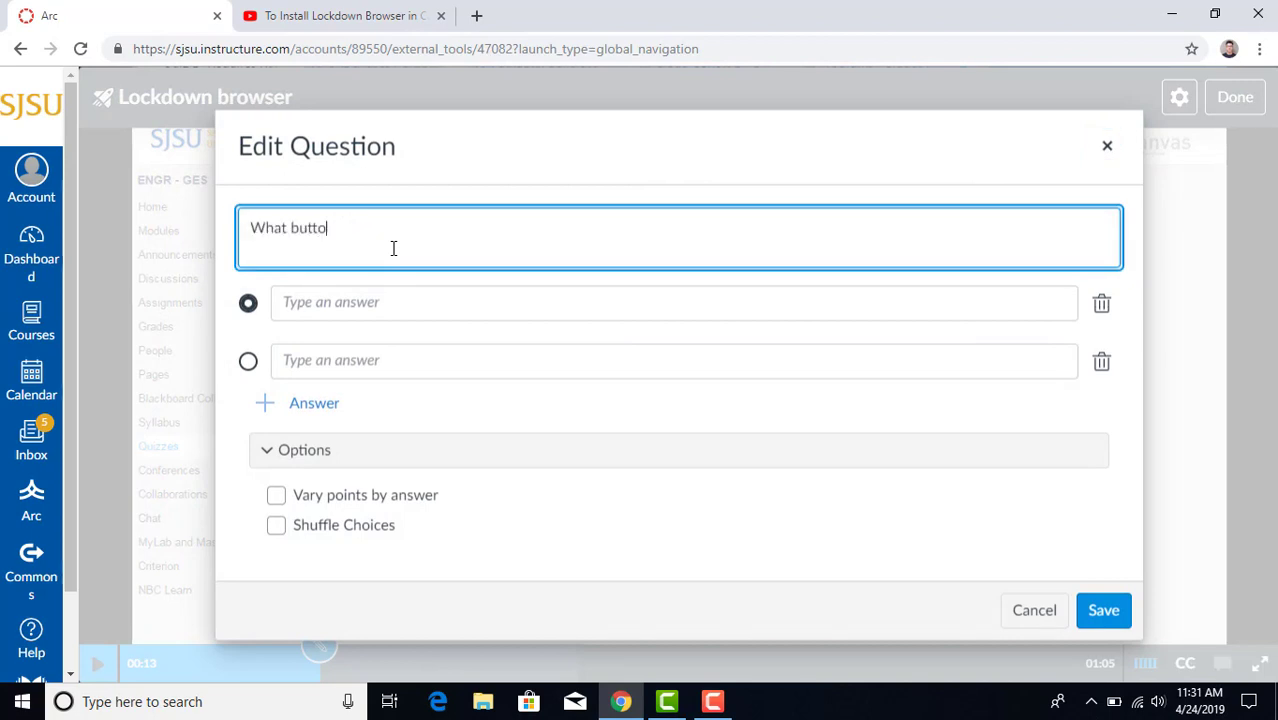
type("n should I be p")
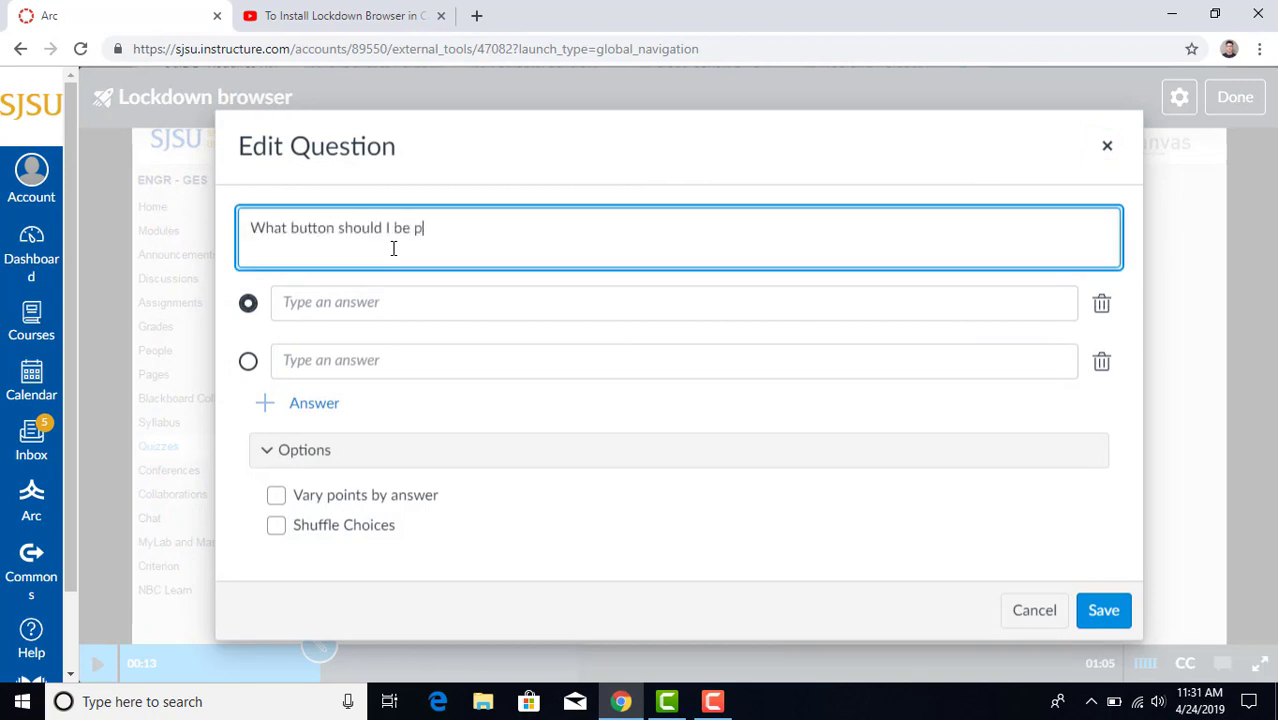
type("ressing right now")
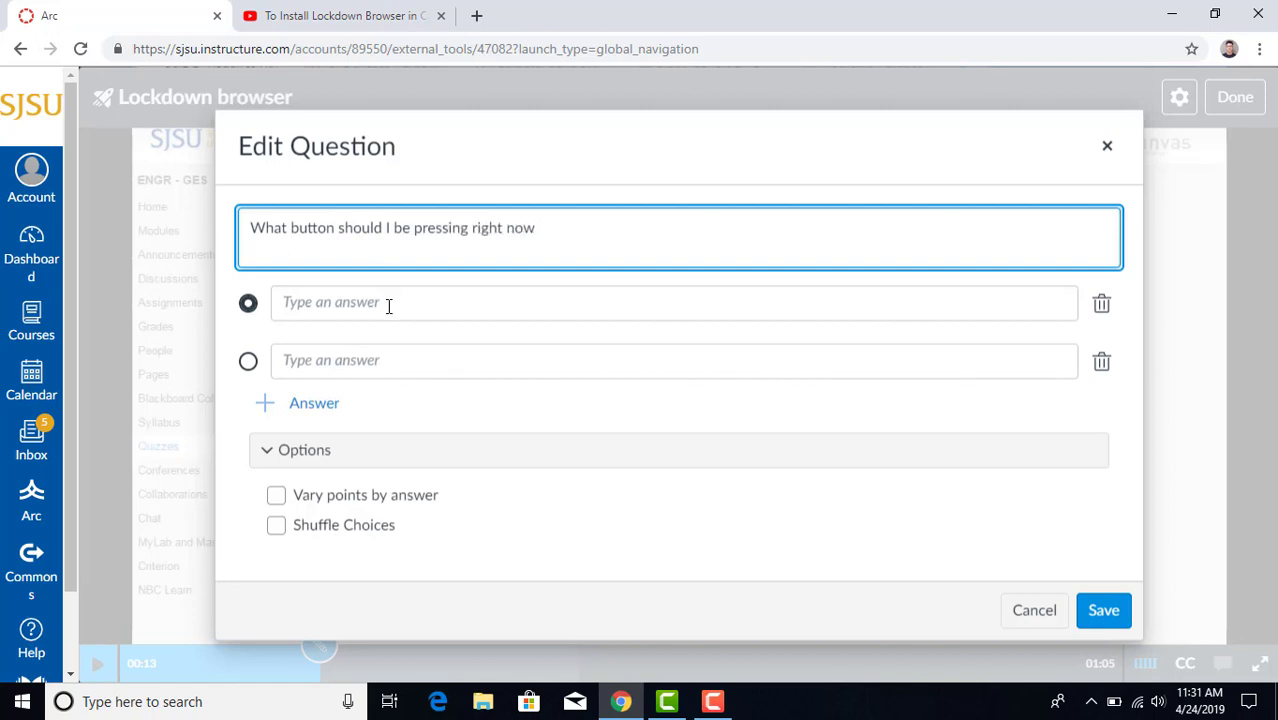
Enter the answers "Take quiz" and "Download", and add a third answer "test", keeping "Take quiz" as the correct one.
left_click(389, 306)
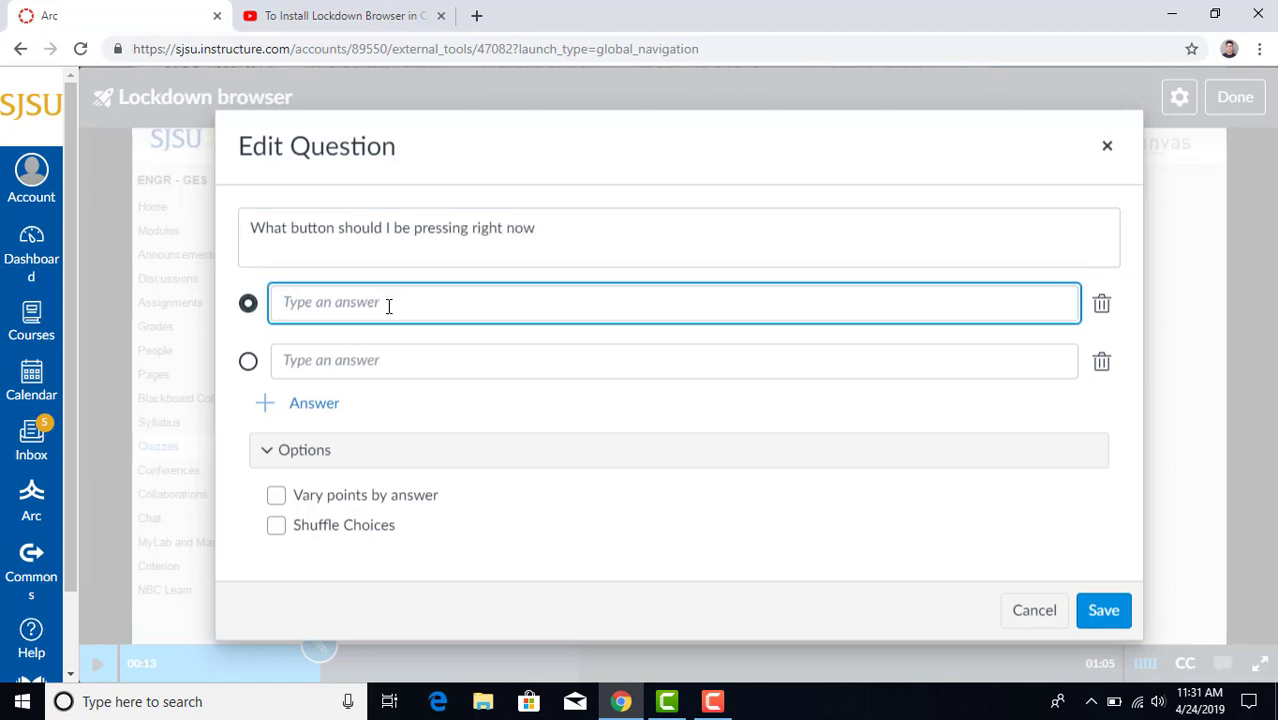
type("Take quiz")
left_click(381, 360)
type("Download")
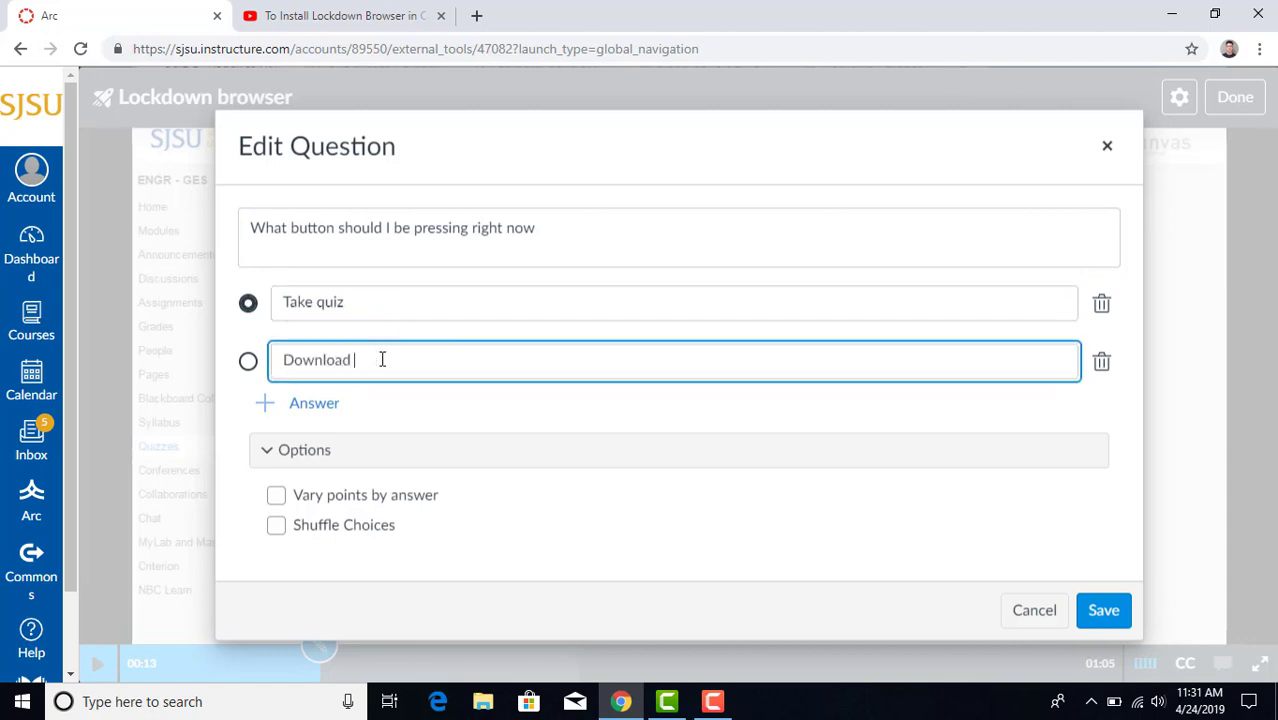
left_click(315, 405)
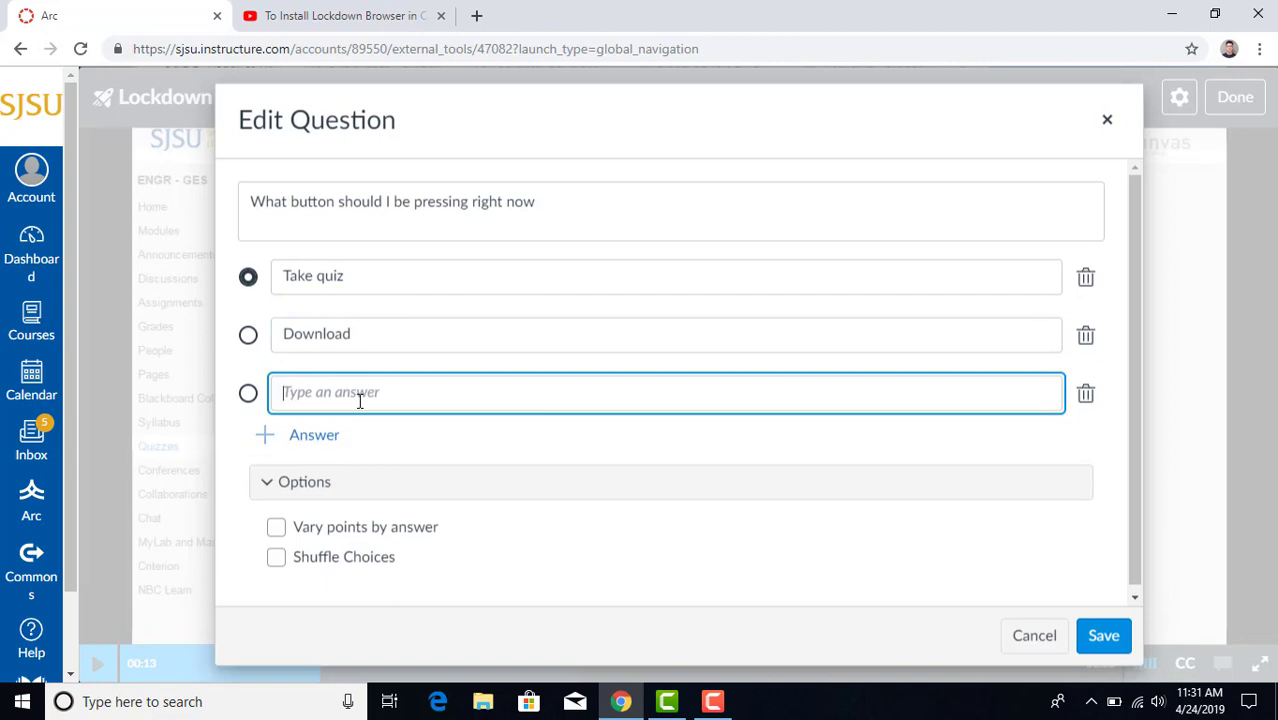
type("test")
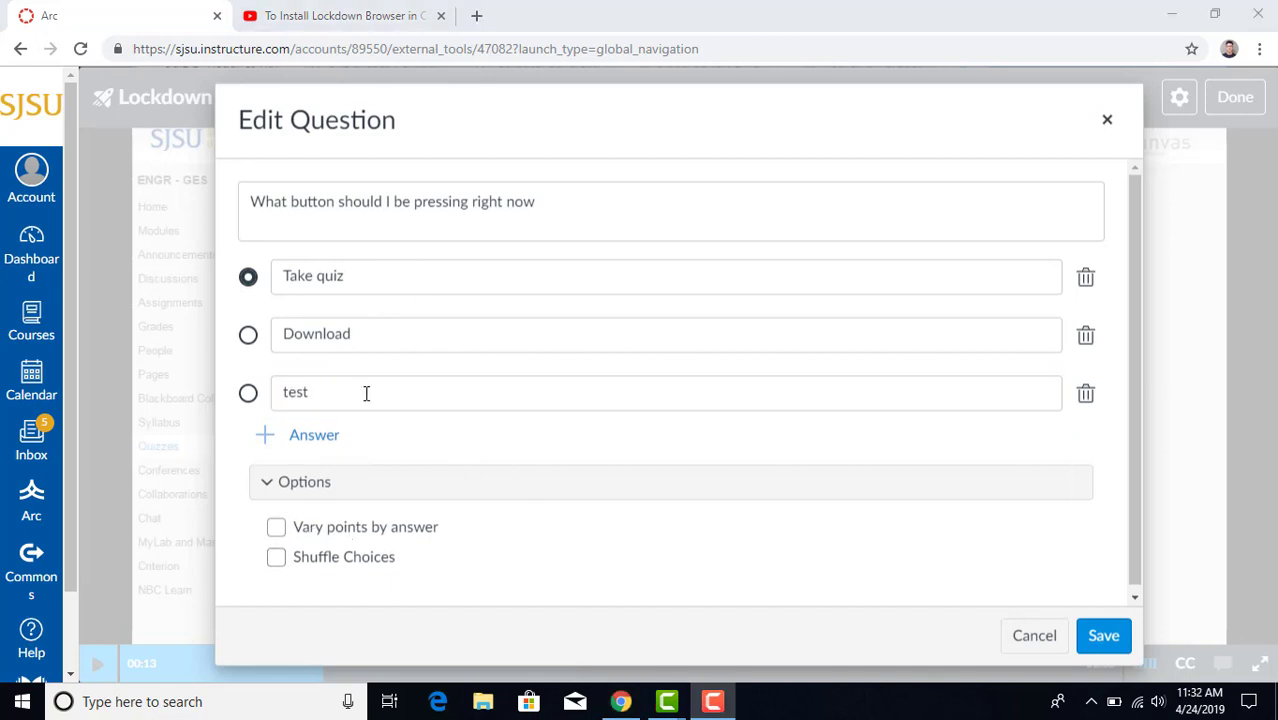
Try varying points by answer with 2 points for "Take quiz" and 1 for "Download", and turn the option back off.
left_click(276, 528)
left_click(977, 286)
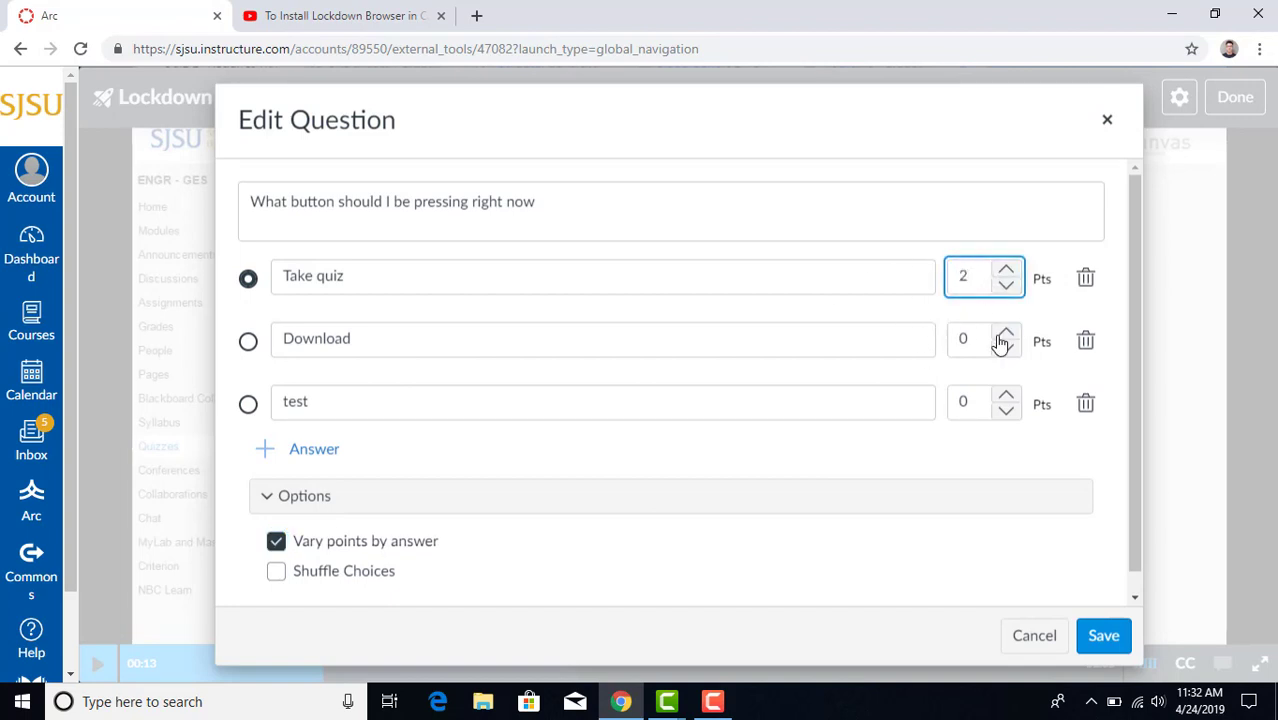
left_click(966, 341)
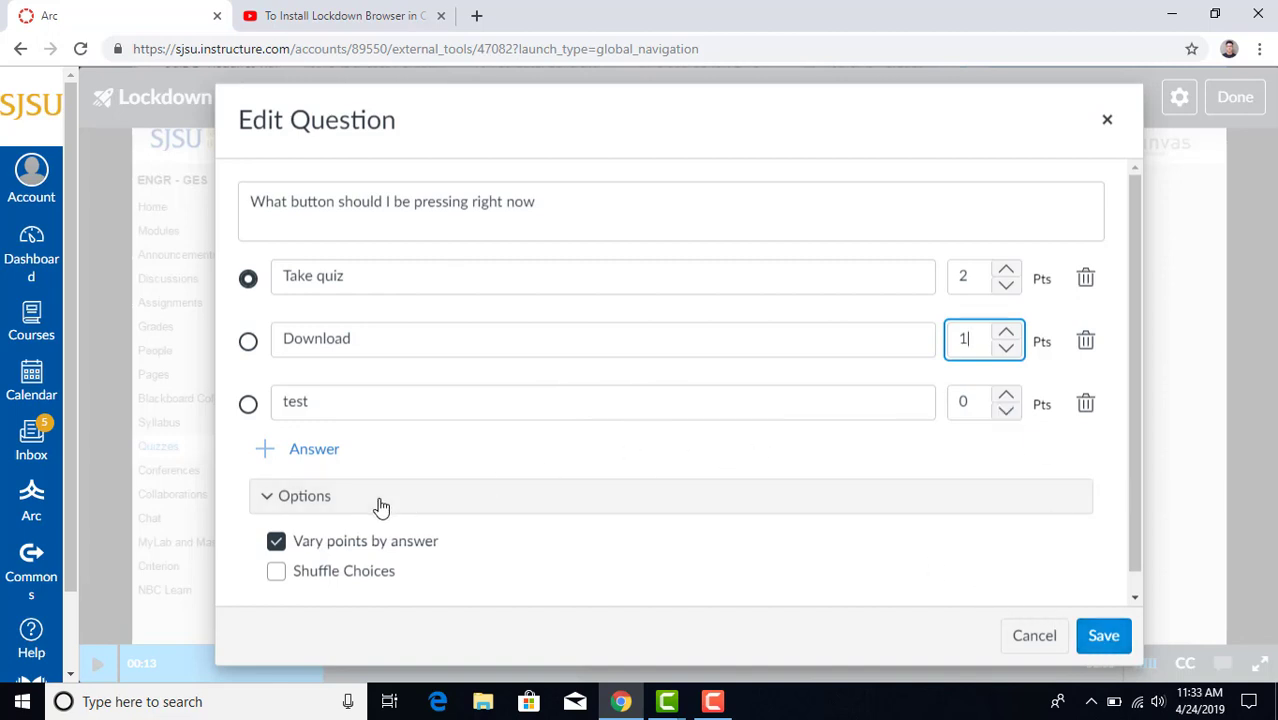
left_click(276, 543)
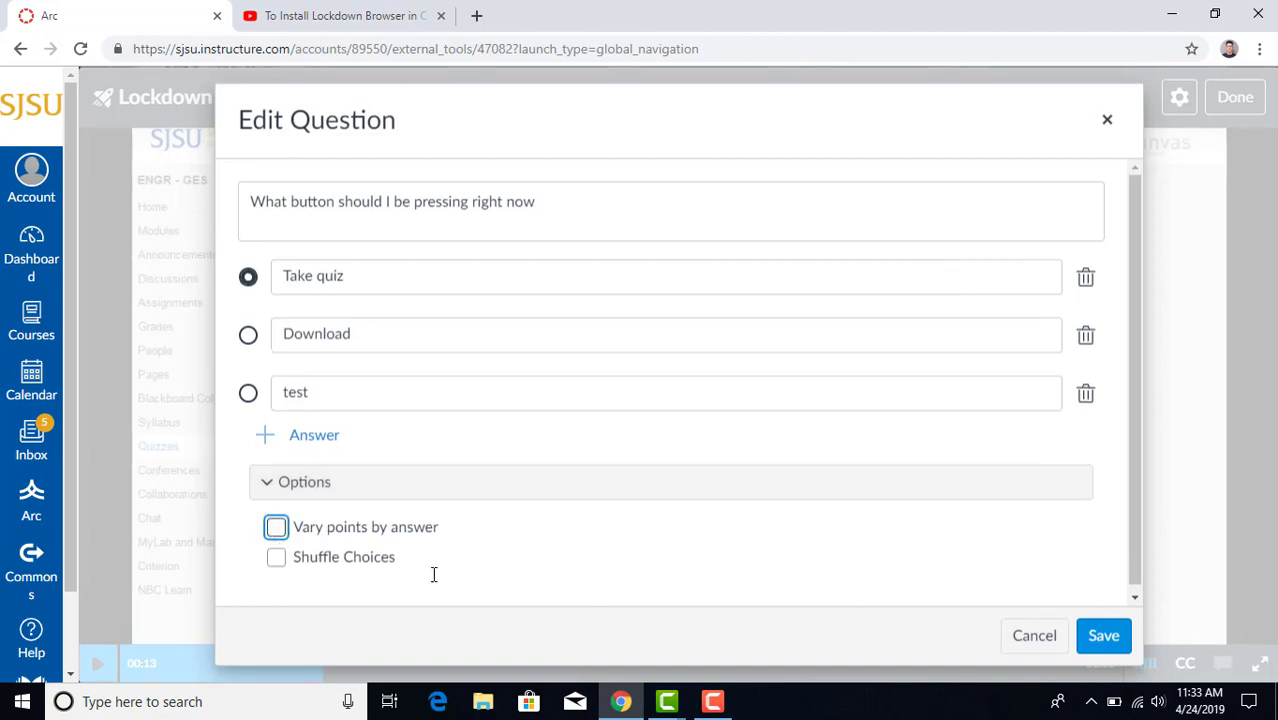
Save the question, advance the quiz video, and pause it at 00:26.
left_click(1100, 637)
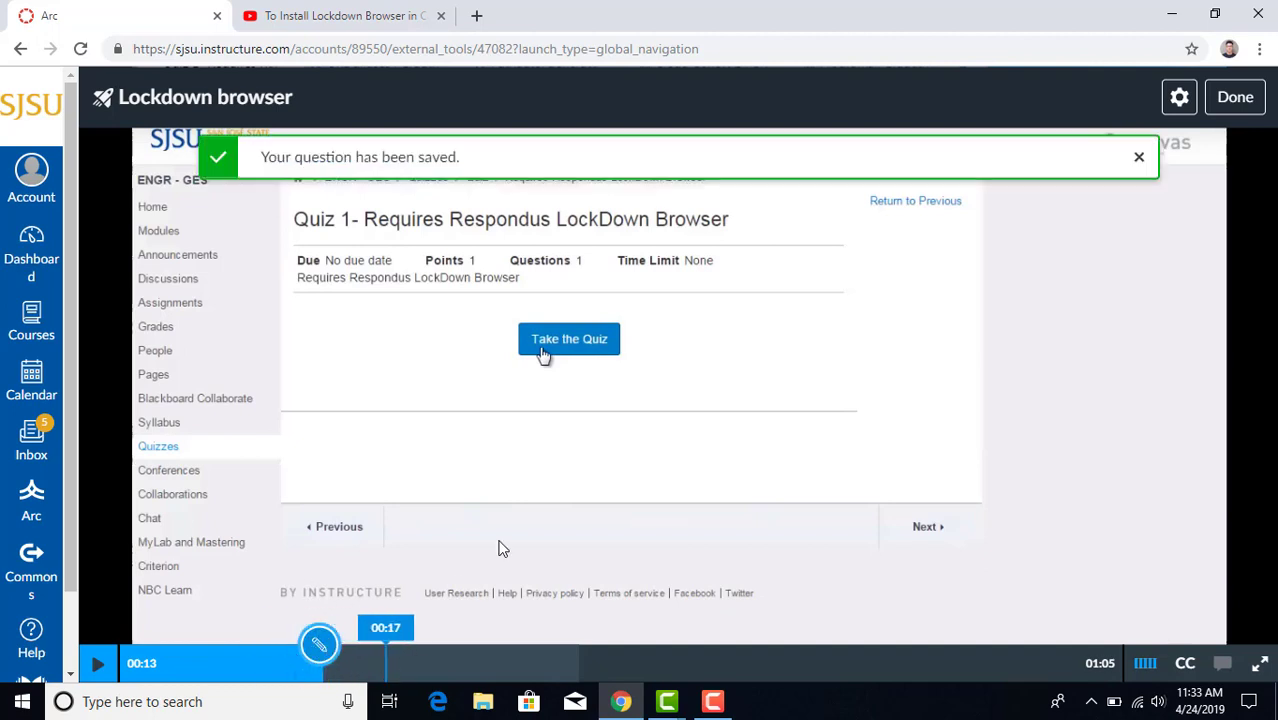
left_click(447, 608)
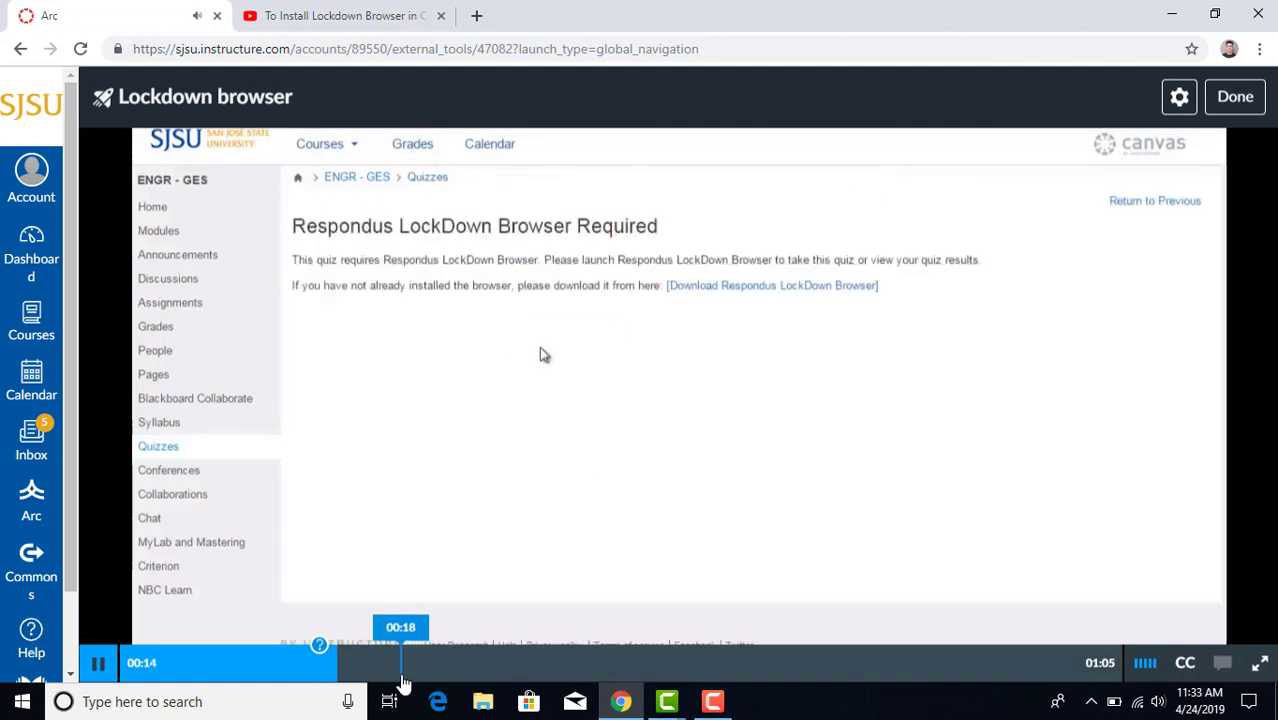
left_click(446, 663)
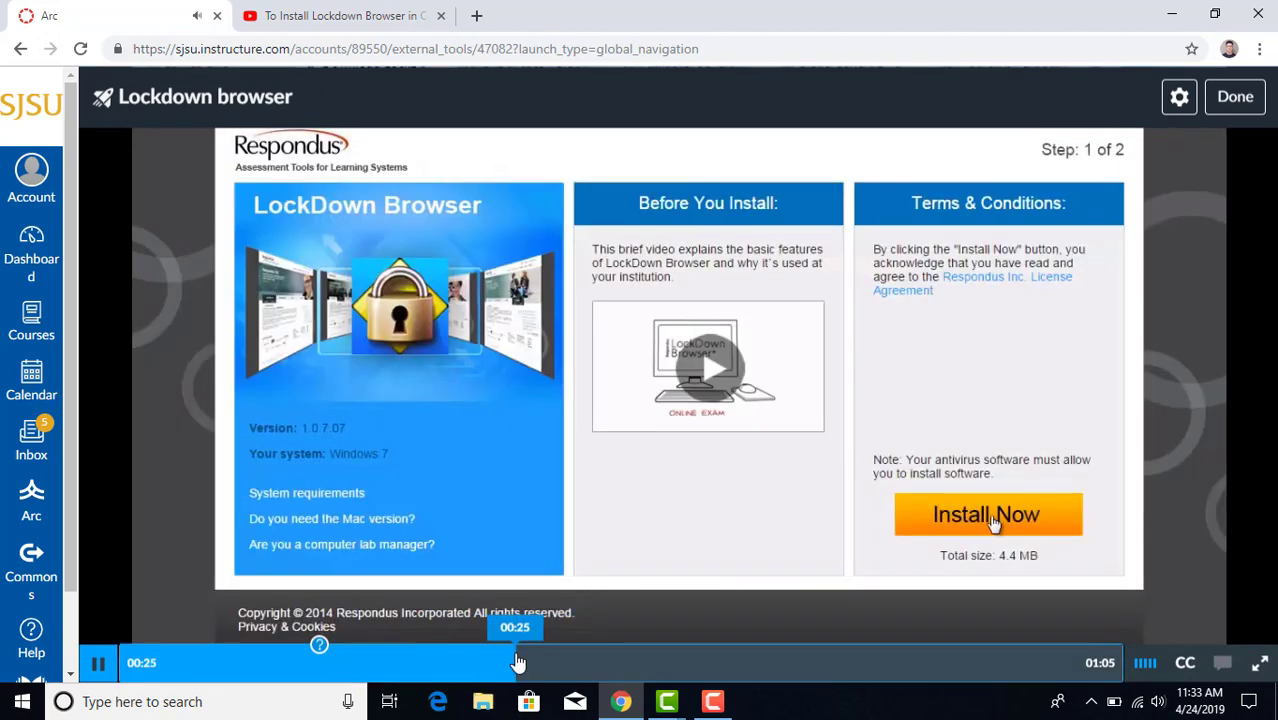
left_click(606, 612)
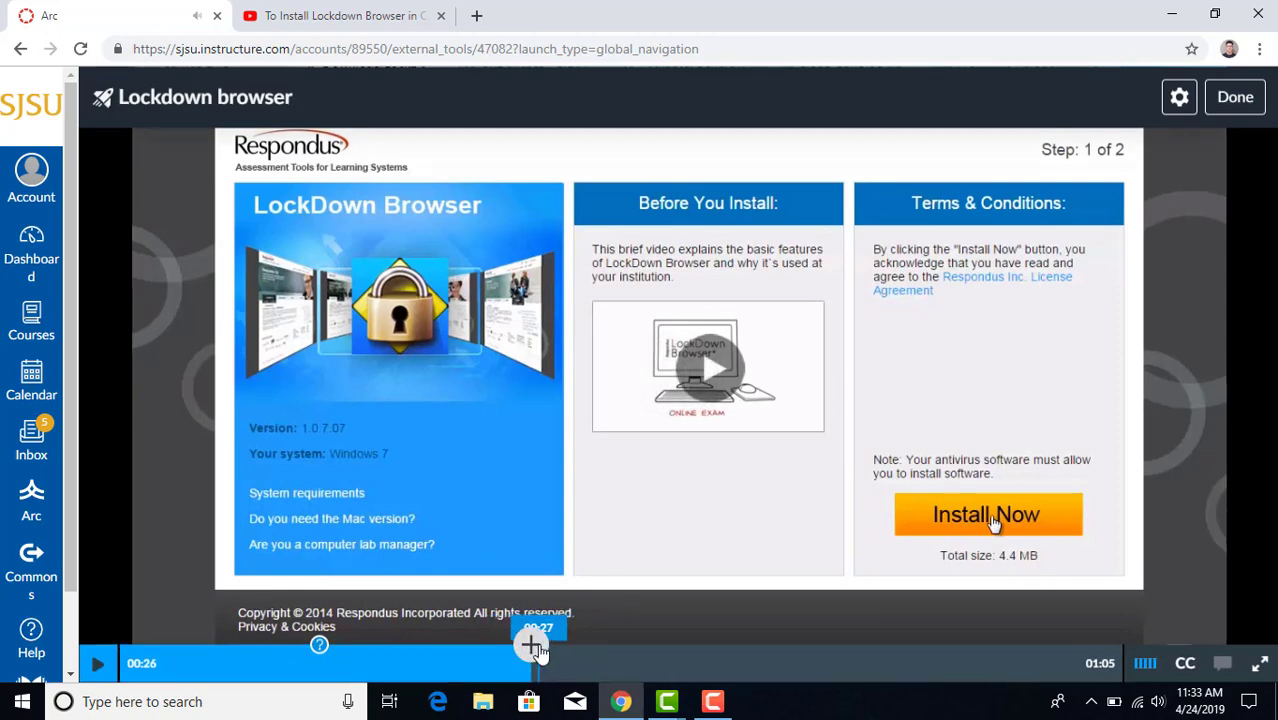
Add a true-or-false question at 00:26 with the stem "Should we click on download" and True as the correct answer, and save it.
left_click(533, 646)
left_click(537, 565)
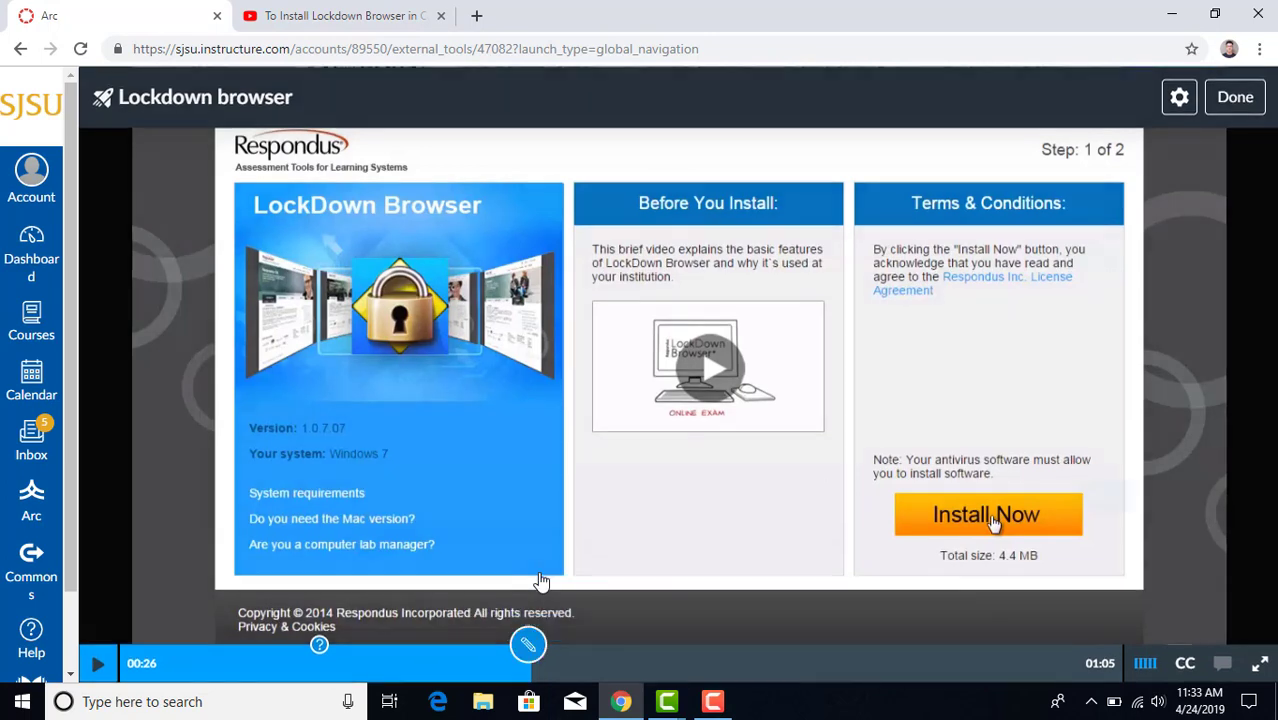
left_click(419, 346)
type("Should we")
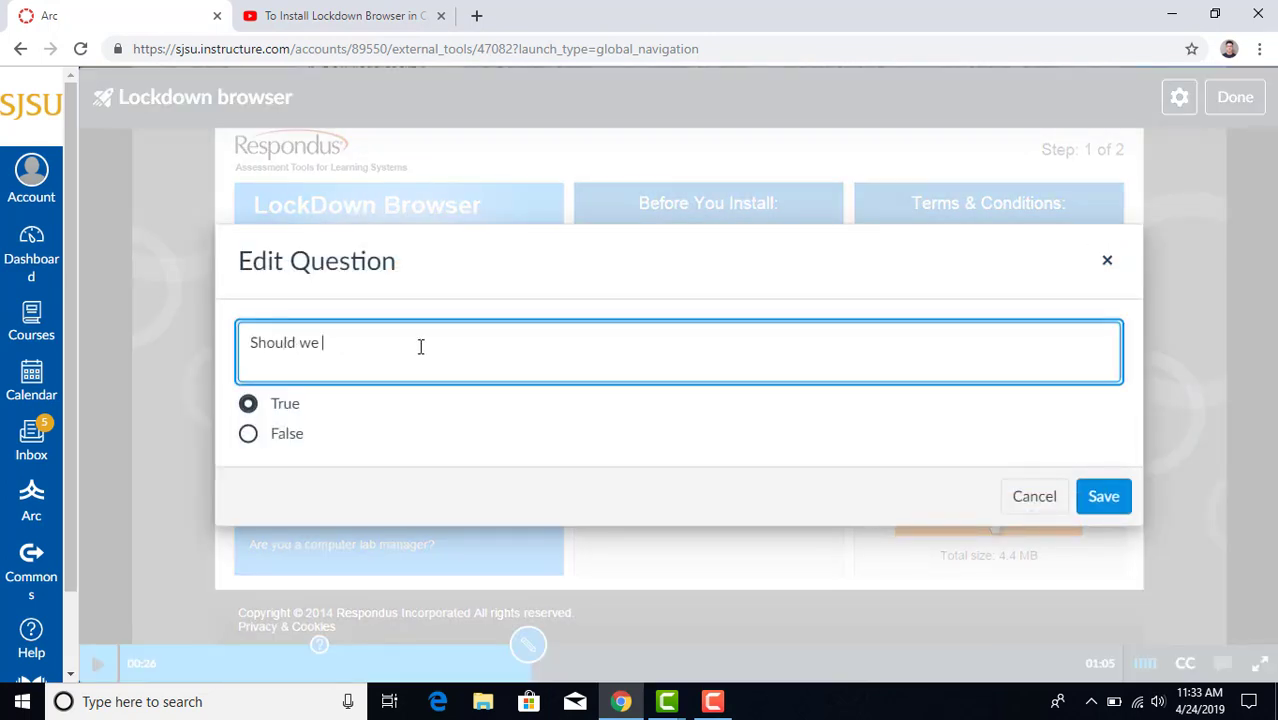
type(" click on download")
left_click(508, 274)
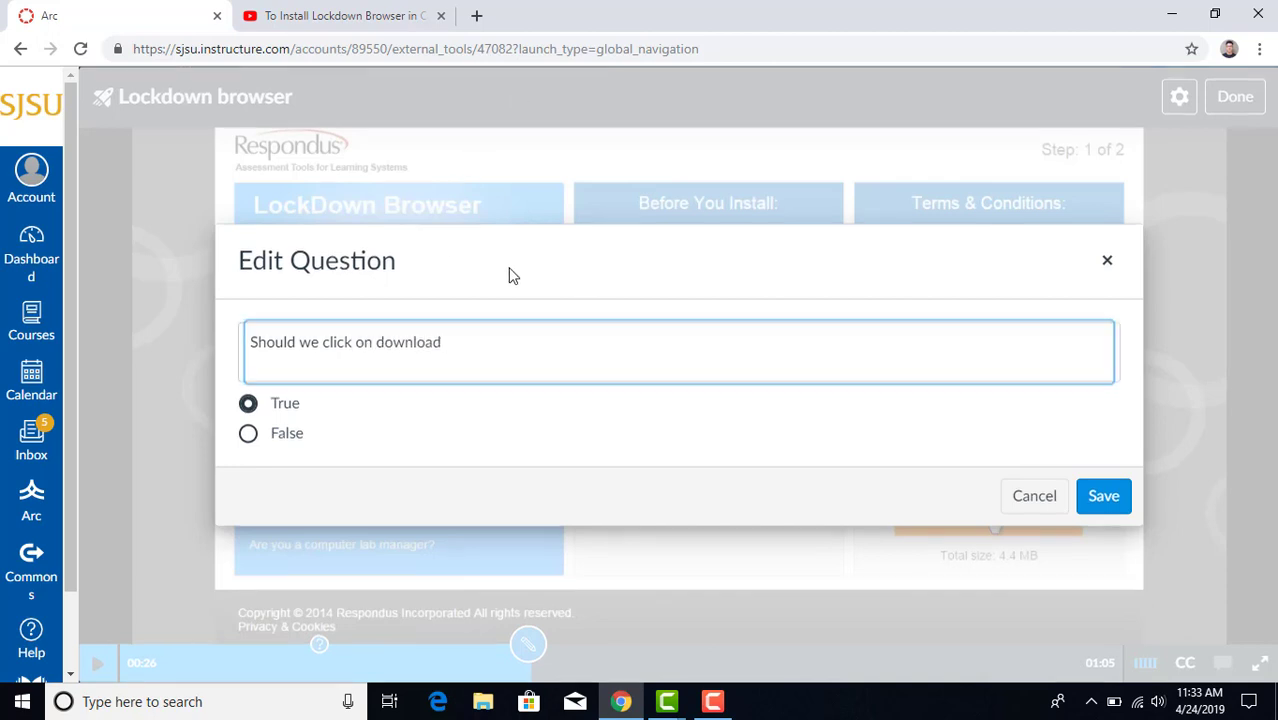
left_click_drag(358, 262, 410, 335)
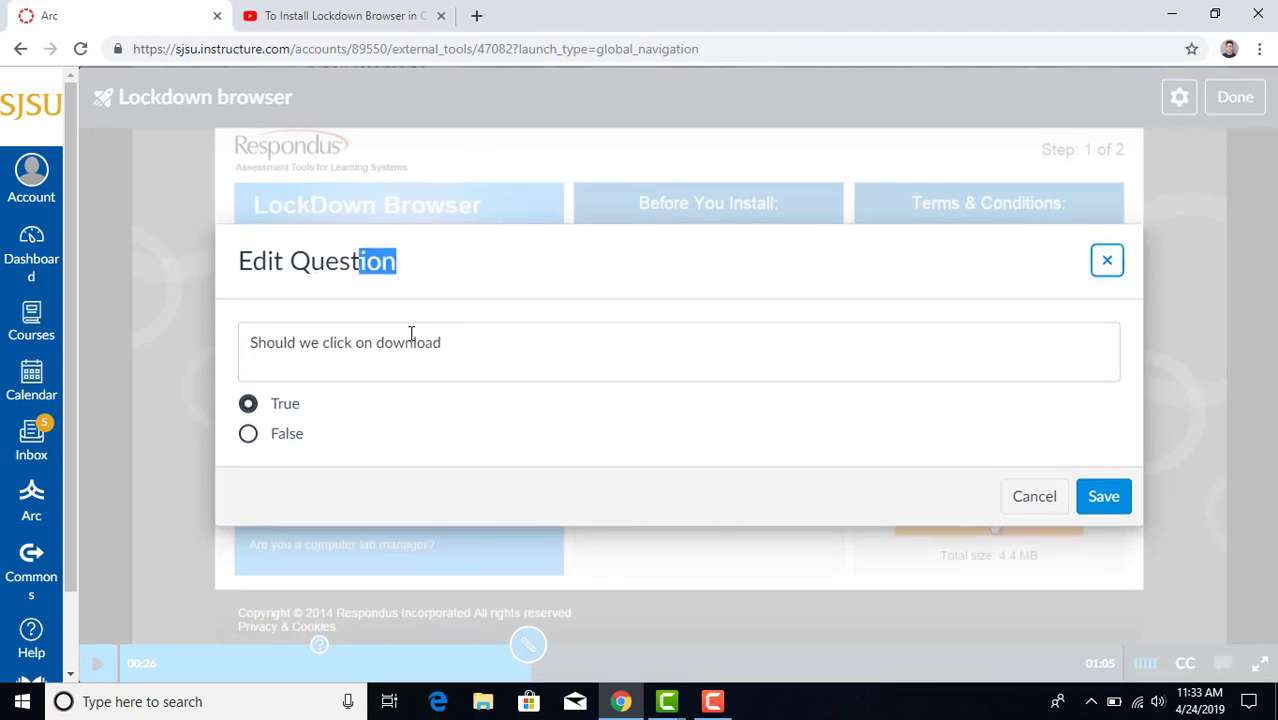
left_click(527, 348)
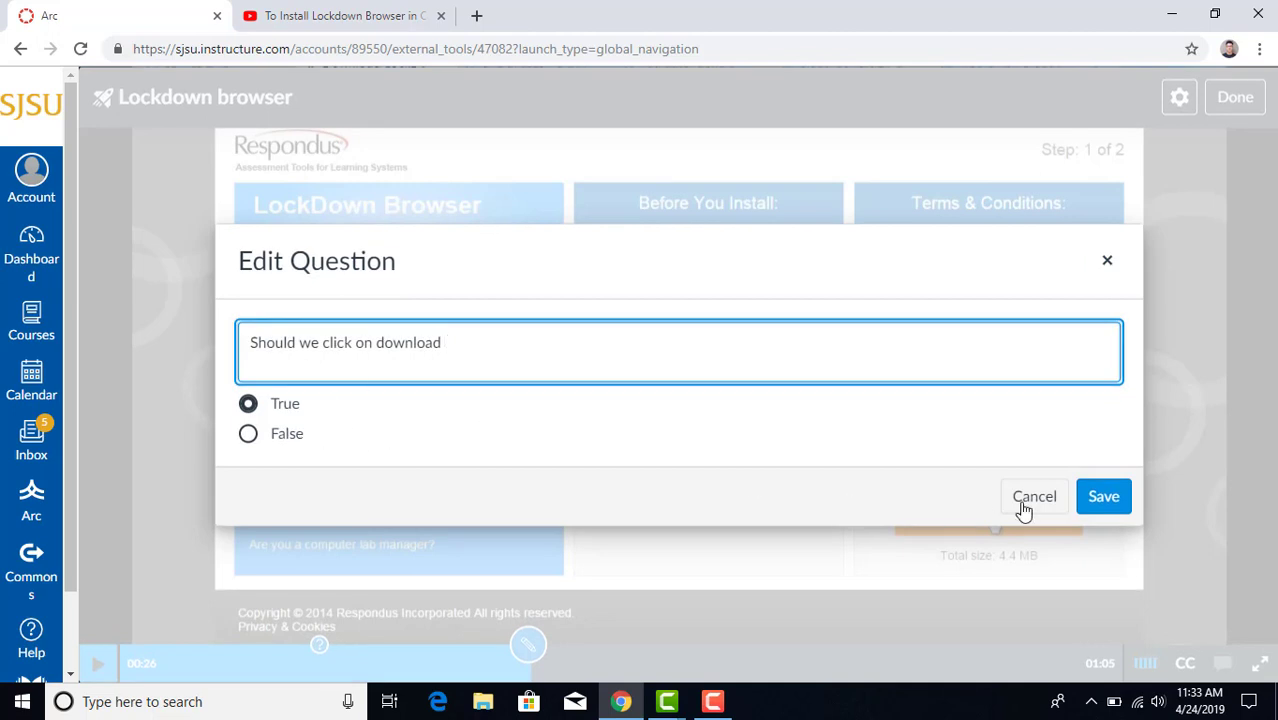
left_click(1102, 497)
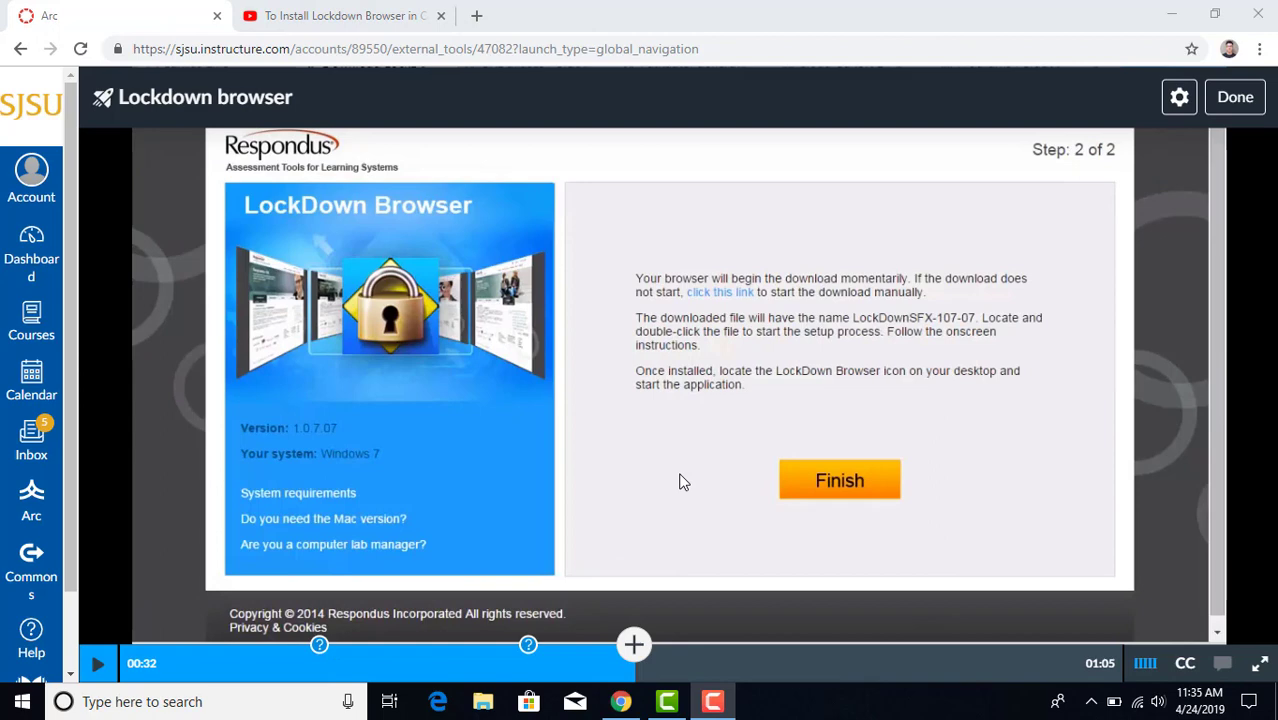
Add a multiple-choice question at 00:32 with the stem "What should you be clicking on".
left_click(633, 645)
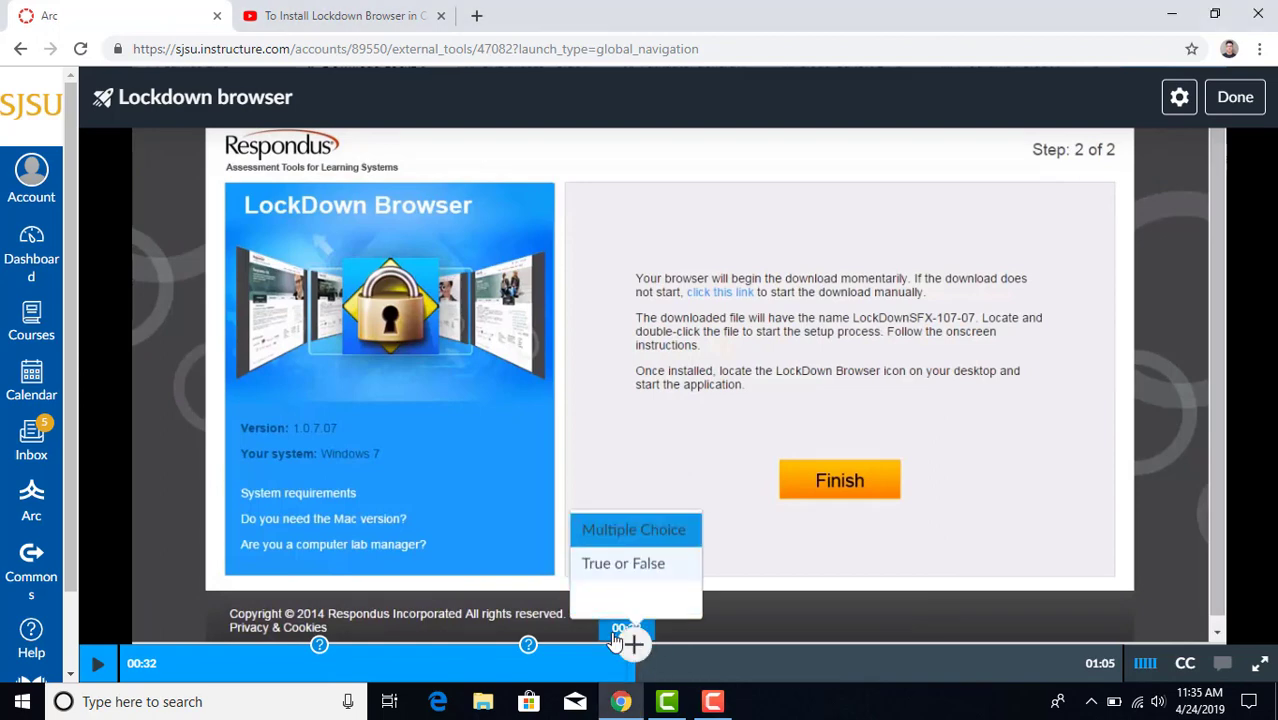
left_click(636, 597)
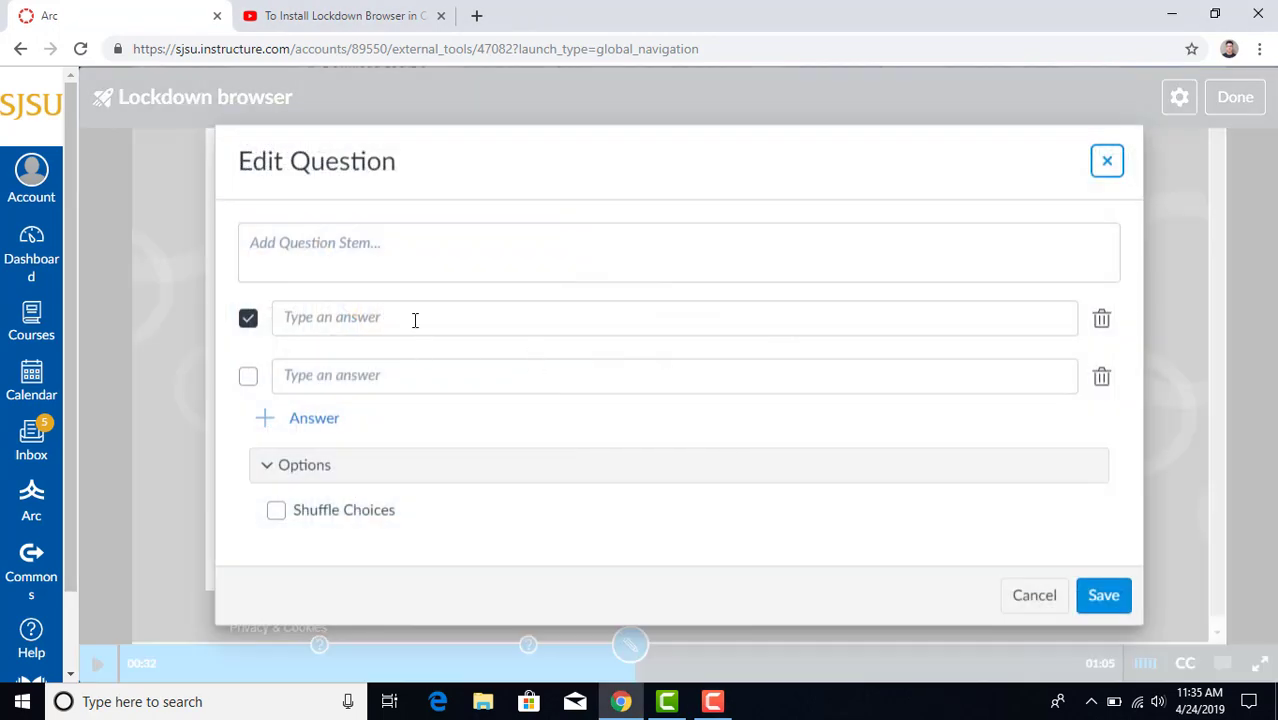
left_click(374, 243)
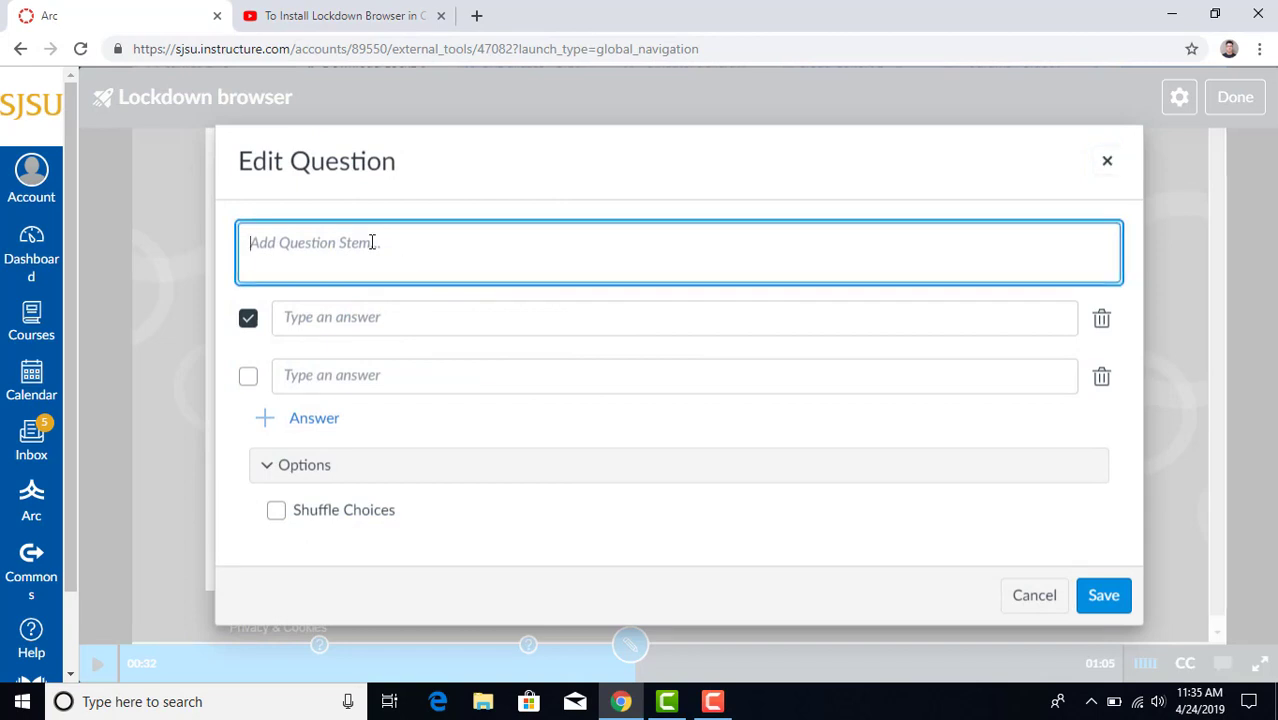
type("What should you be clicking on")
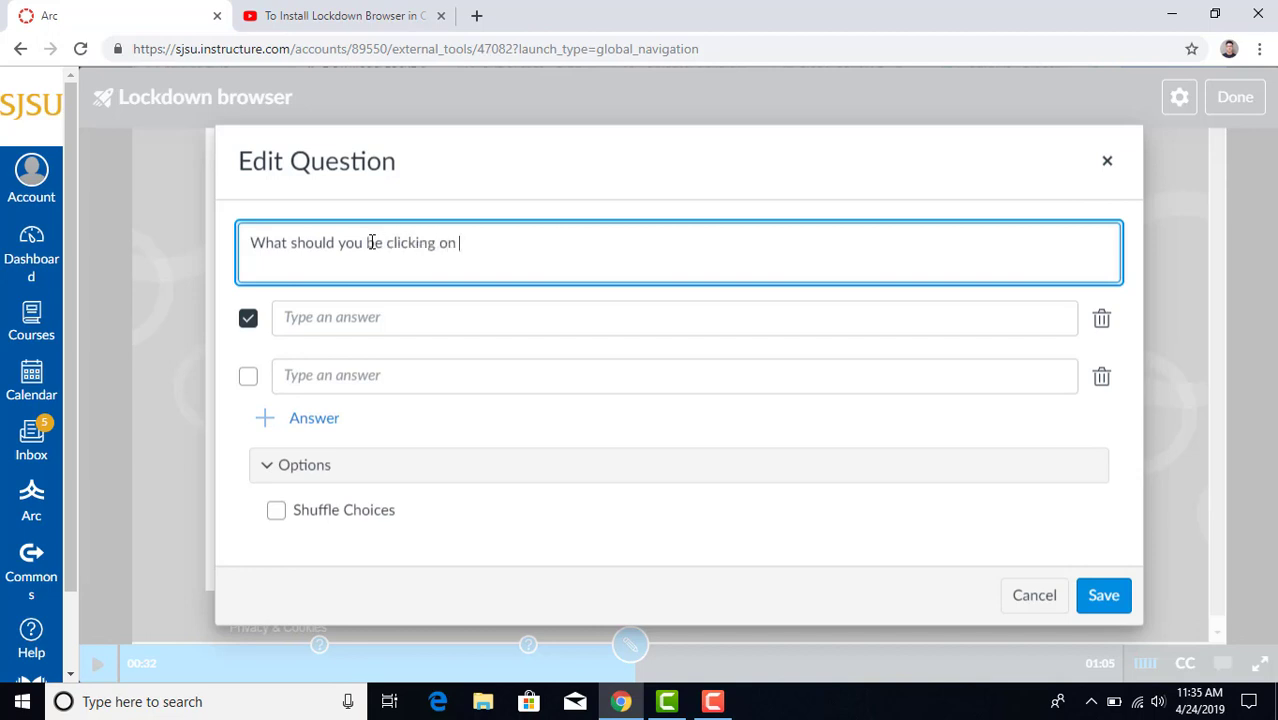
Enter the answers "Download", "Install", "Bail" and "All of the above", keeping "Download" as the correct one.
left_click(379, 312)
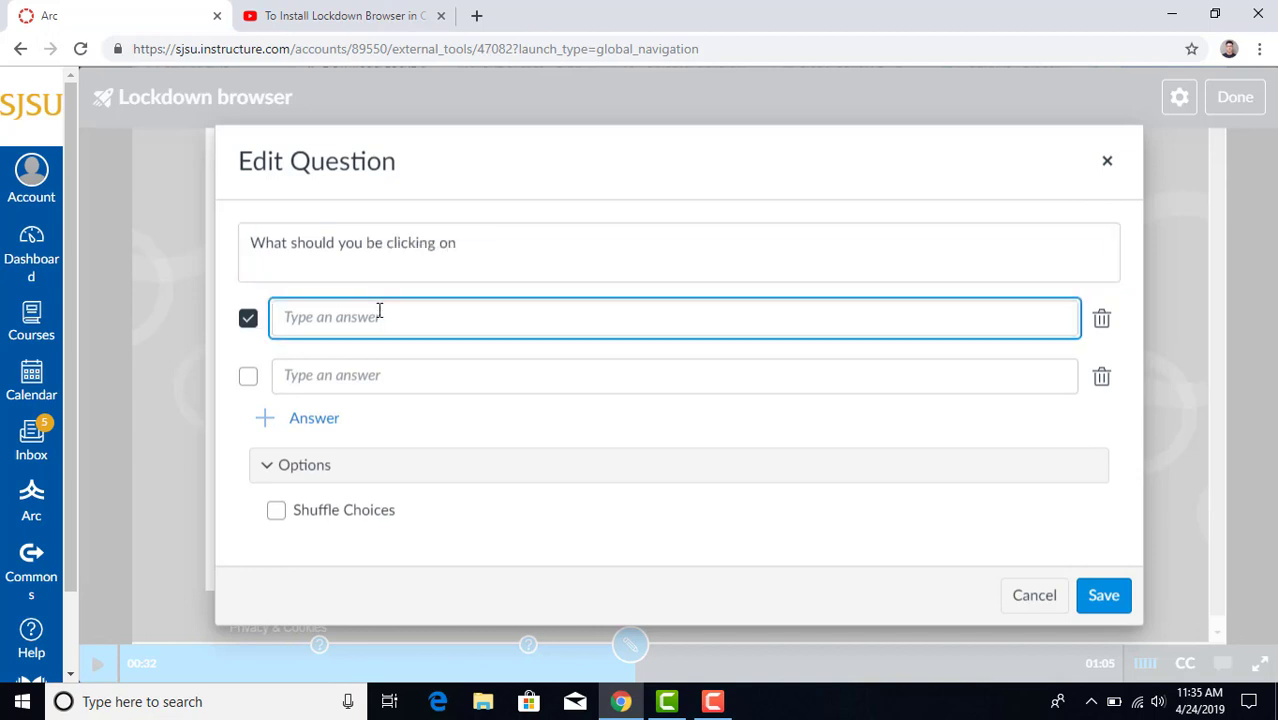
type("Download")
key("Tab")
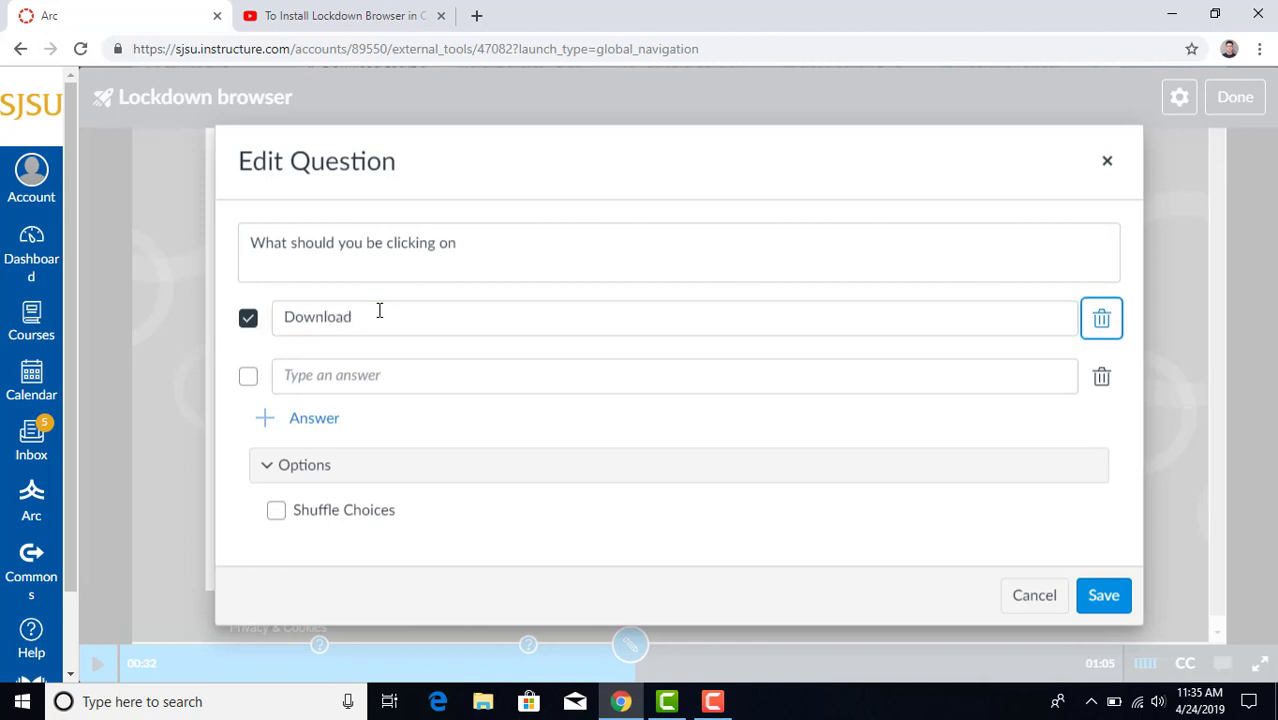
left_click(376, 384)
type("Install")
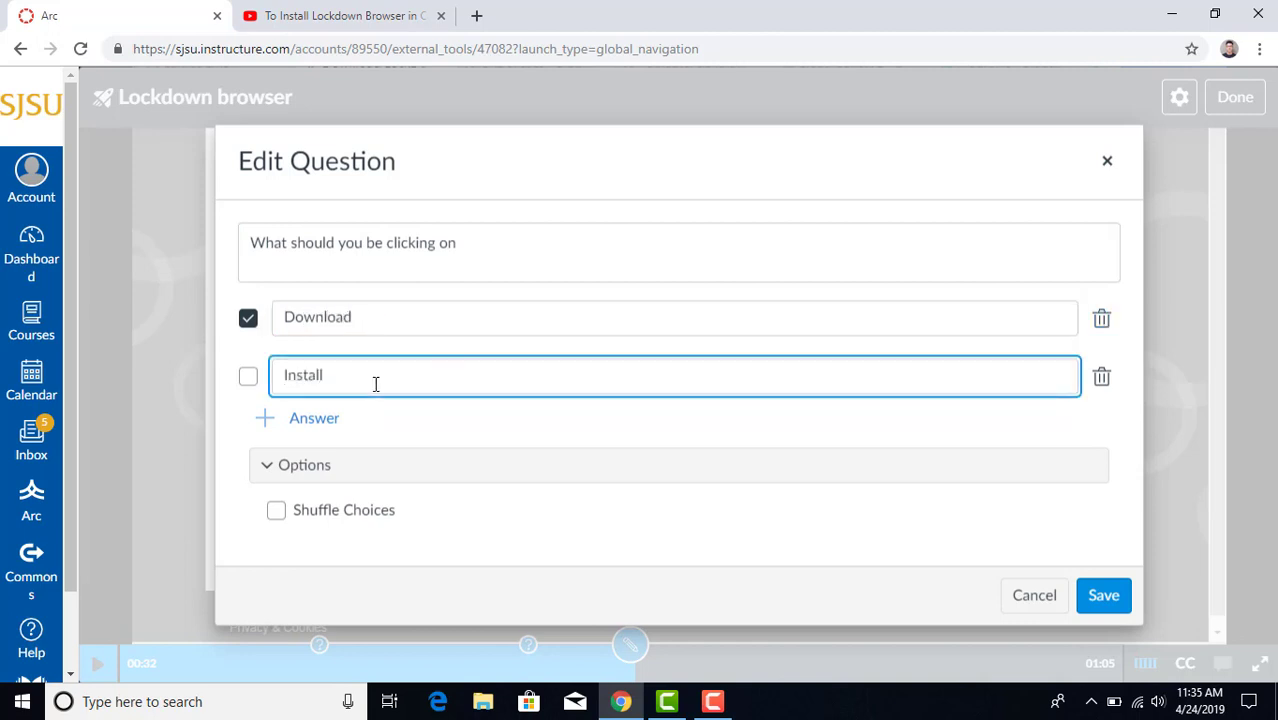
left_click(311, 428)
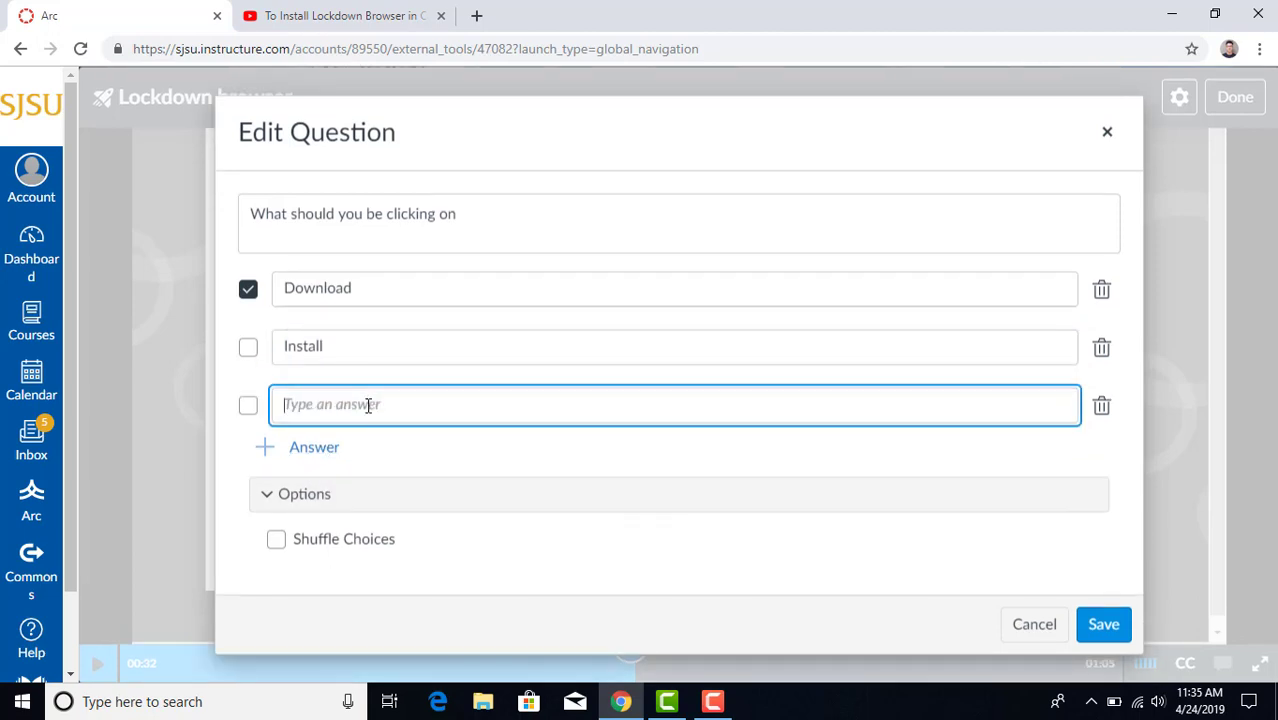
type("Bail")
left_click(328, 448)
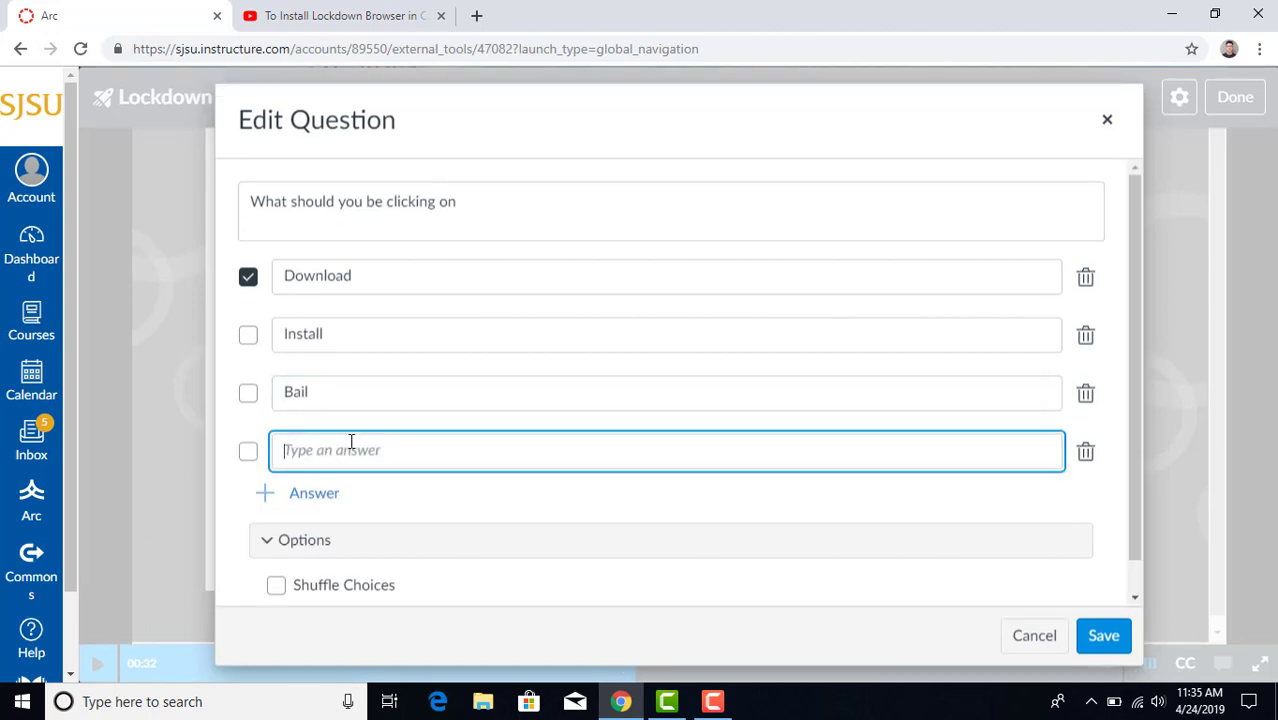
type("All of the a")
Turn on Shuffle Choices for the multiple-choice question and save it.
left_click(278, 588)
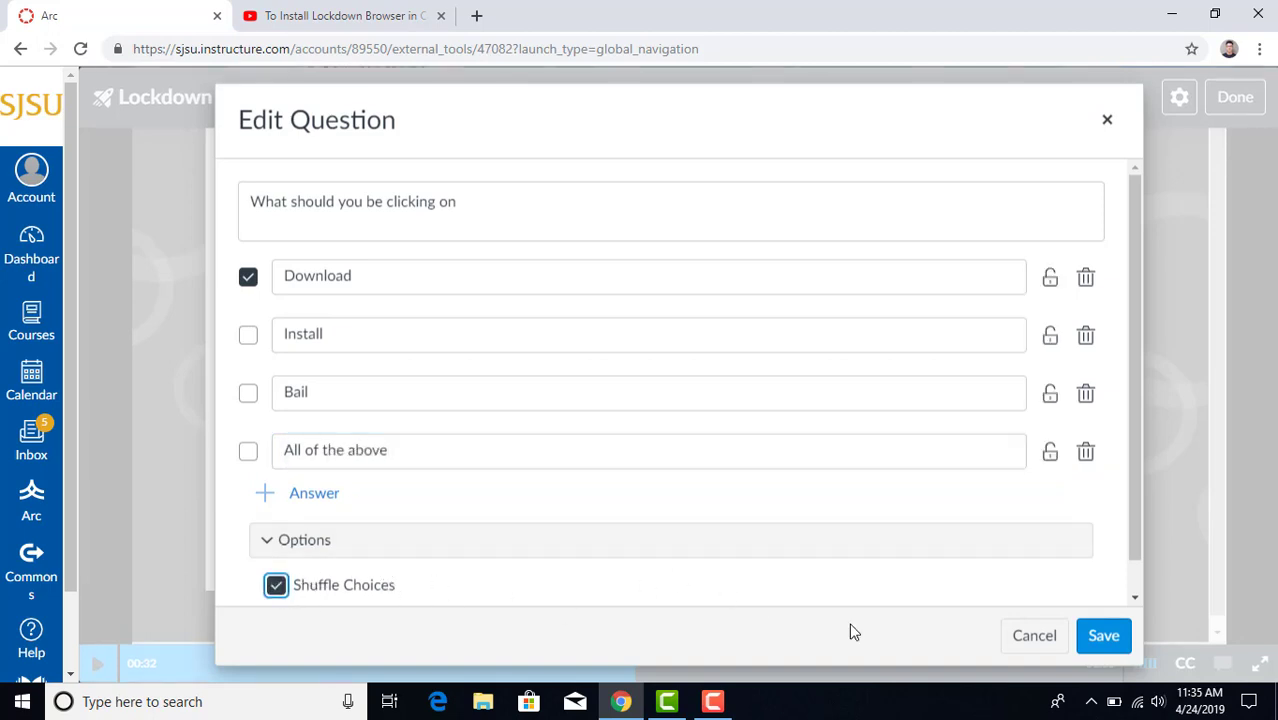
left_click(1049, 280)
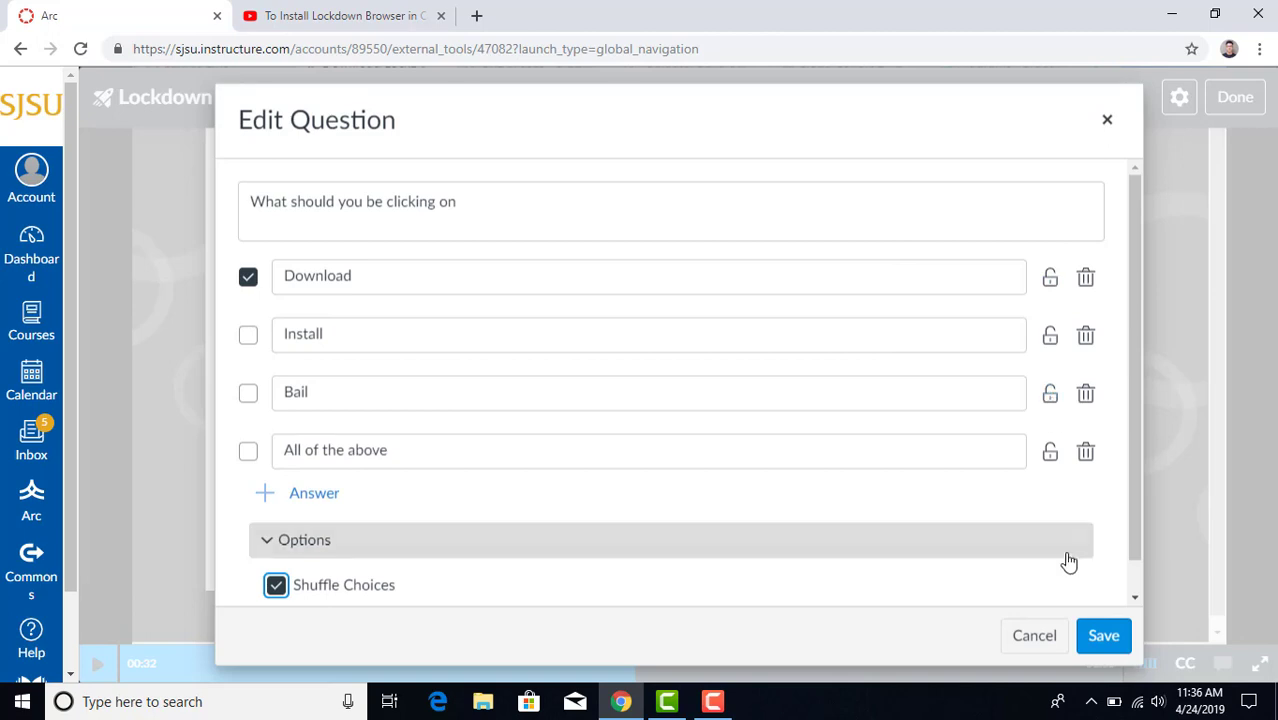
left_click(1103, 637)
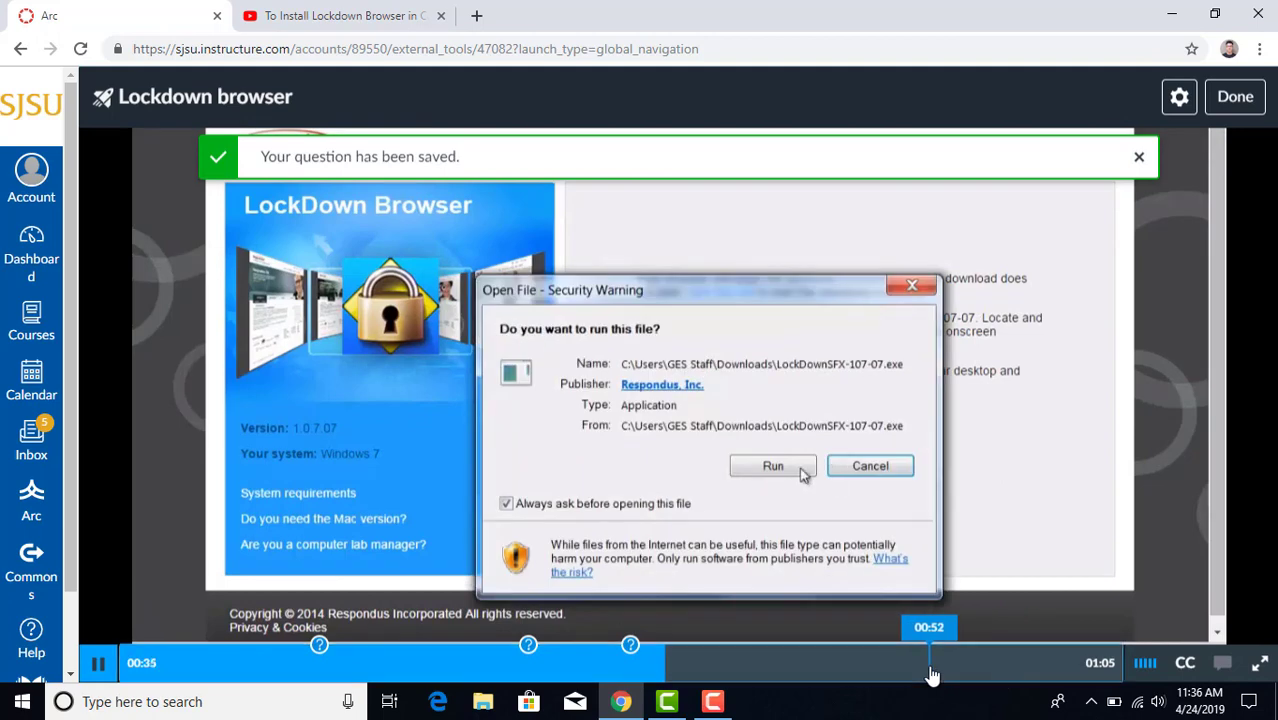
Skip ahead through the quiz video, pause it at 01:01, and finish editing the quiz.
left_click(930, 664)
left_click(1000, 664)
left_click(1043, 664)
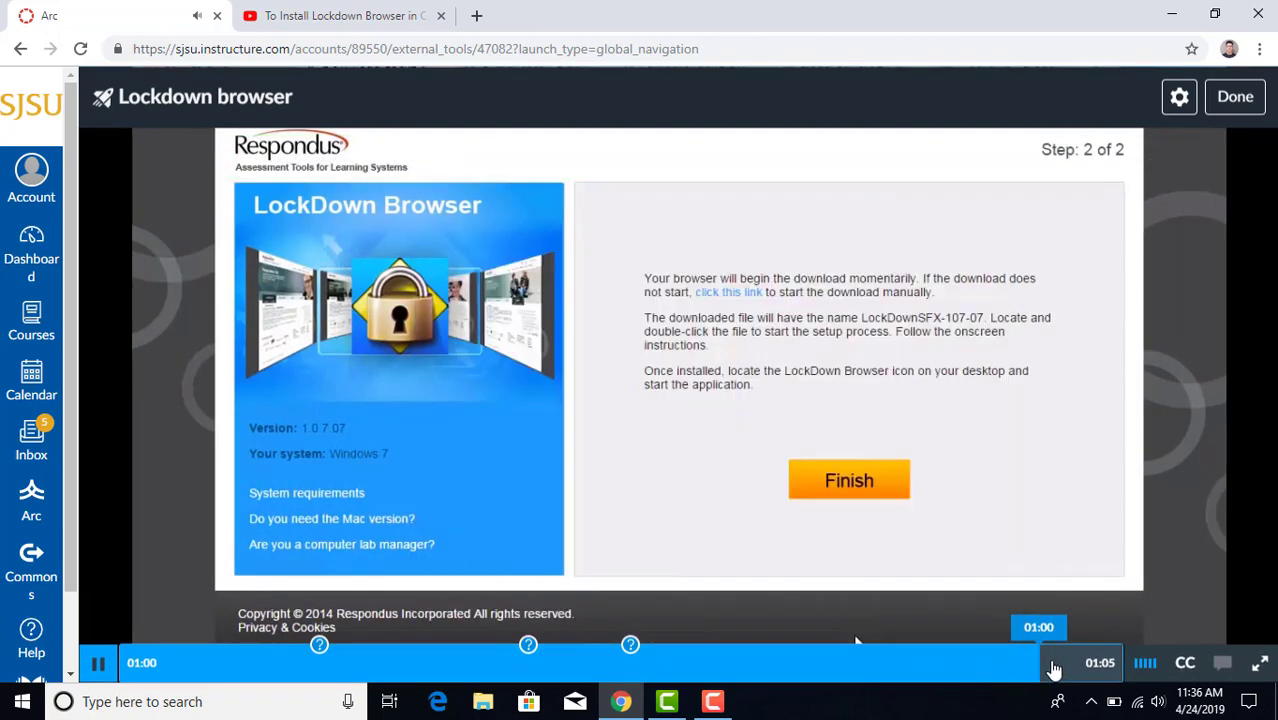
left_click(884, 513)
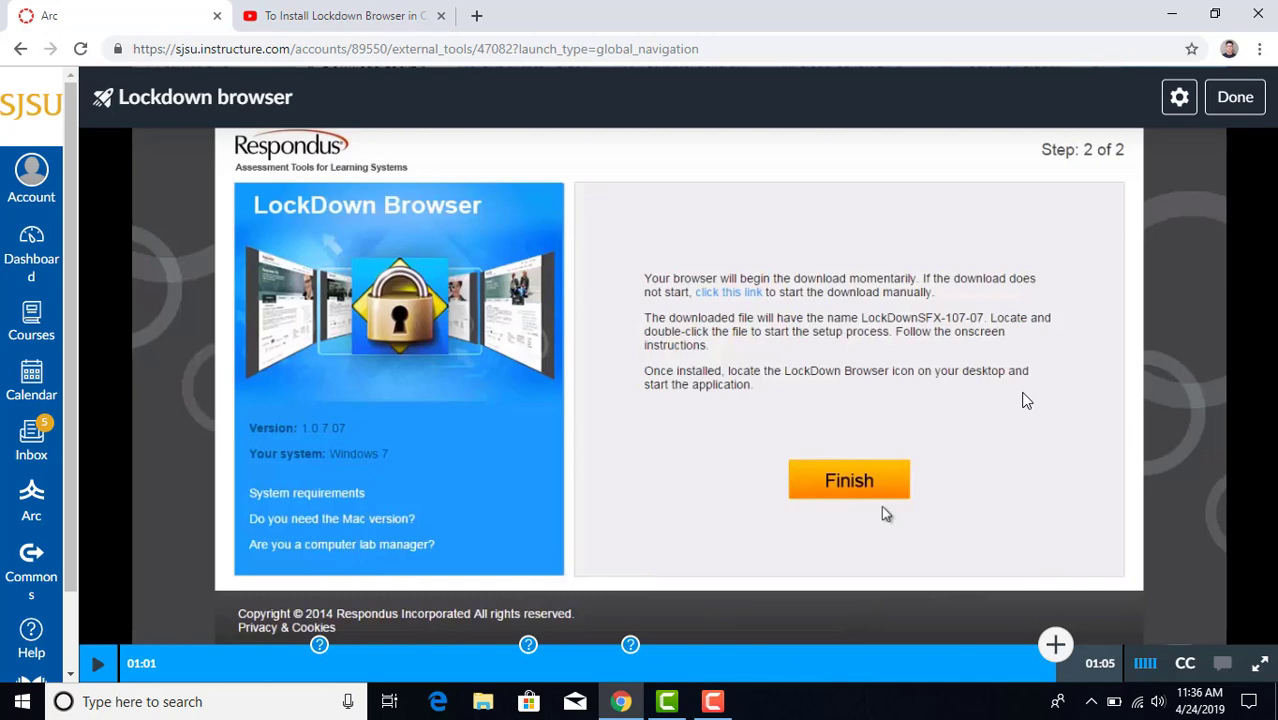
left_click(1237, 108)
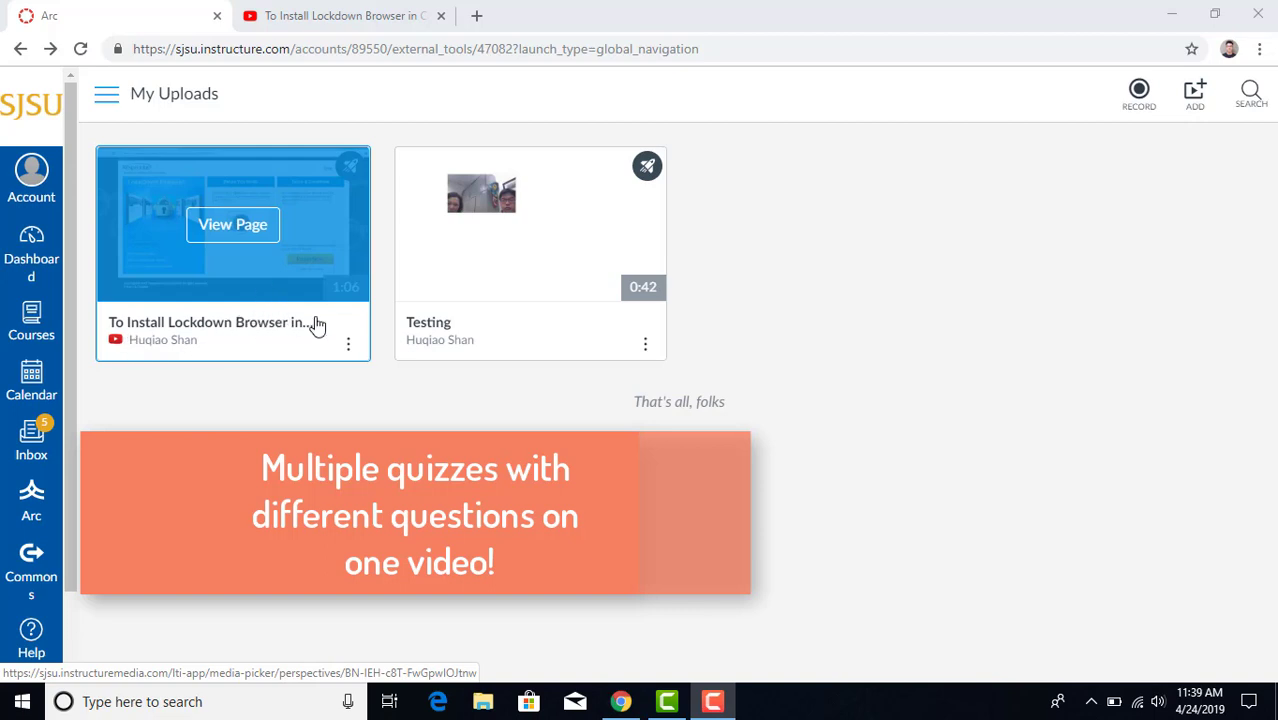
Create another quiz on the Lockdown Browser video, titled "Quiz for class 2" with the description "test".
left_click(349, 347)
mouse_move(373, 230)
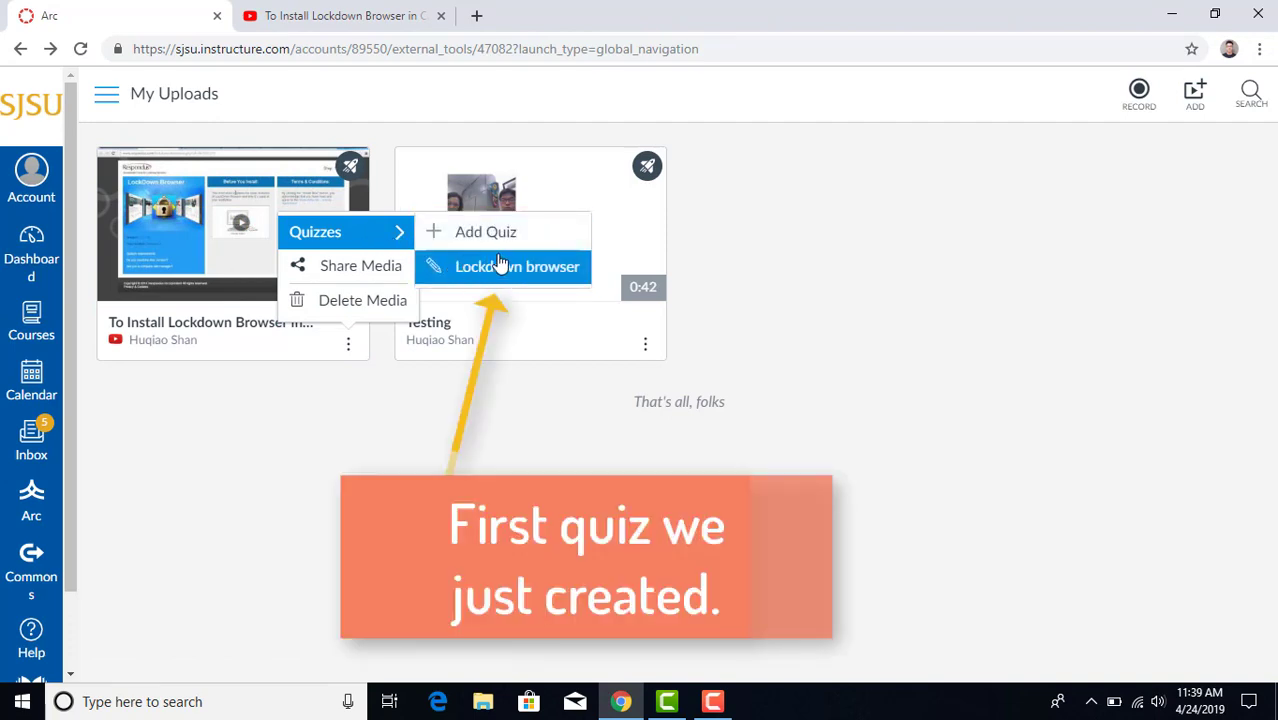
left_click(497, 241)
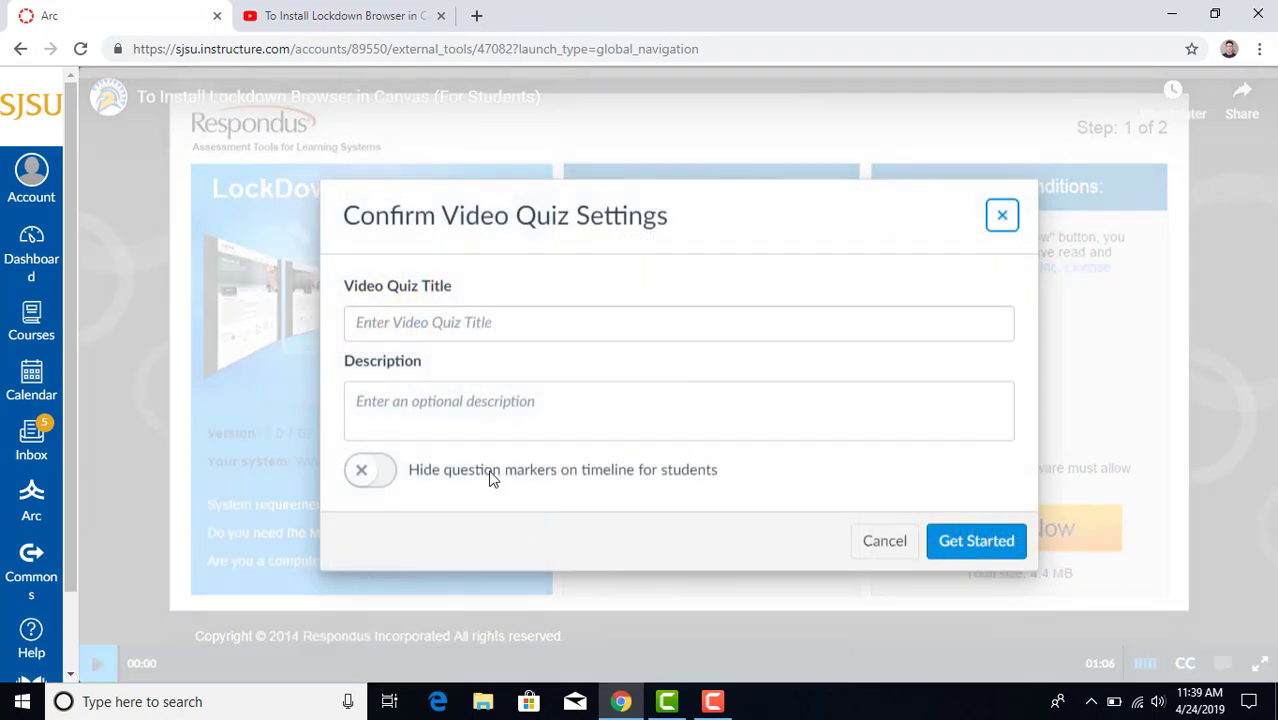
left_click(468, 328)
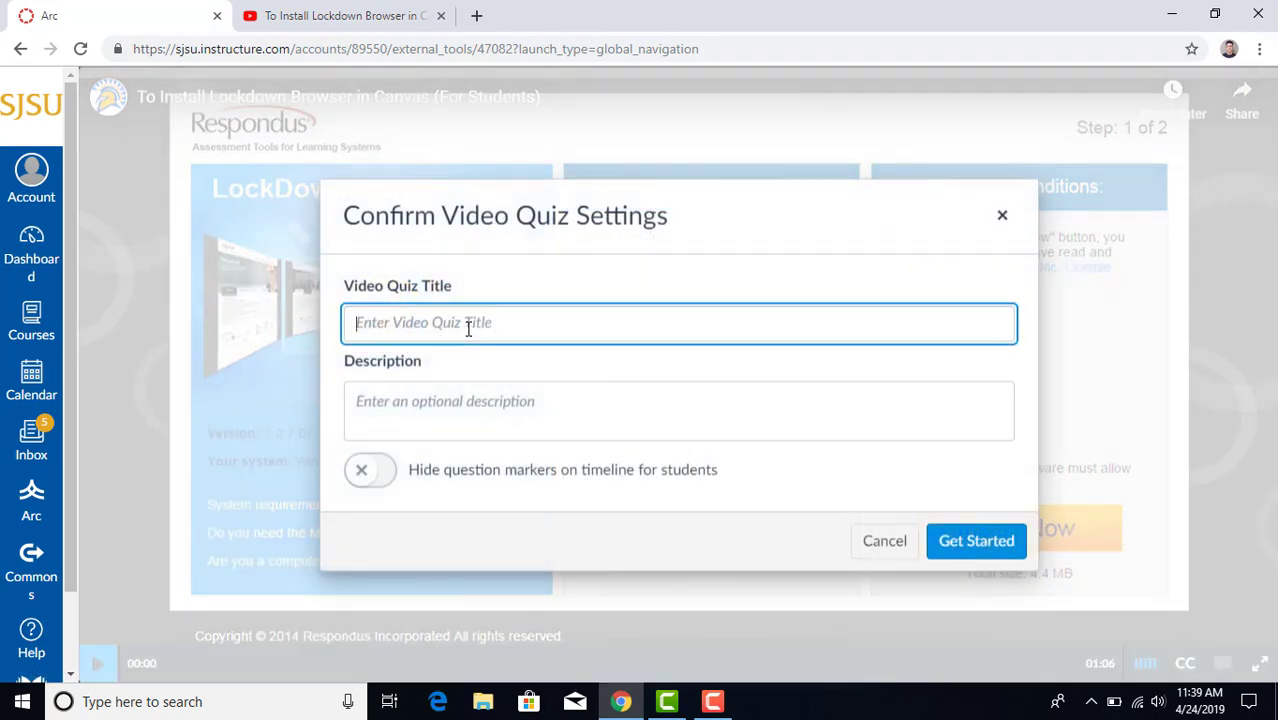
type("Quiz for class 2")
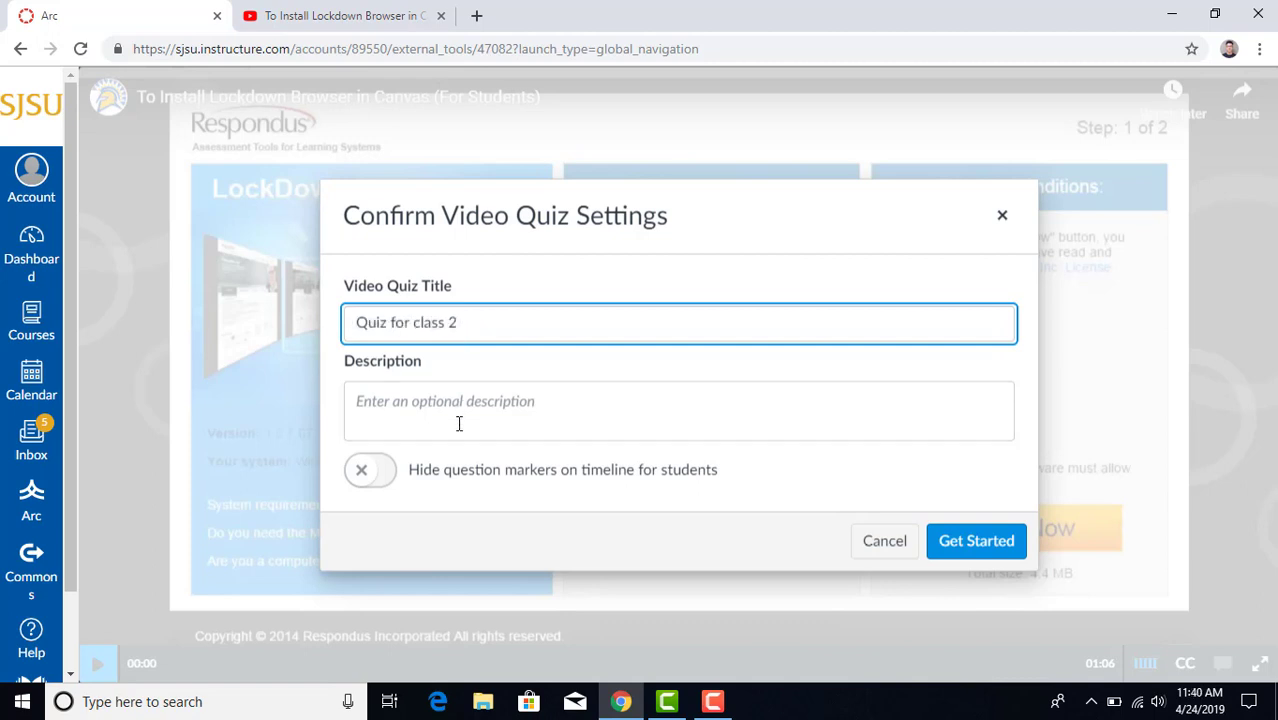
left_click(459, 424)
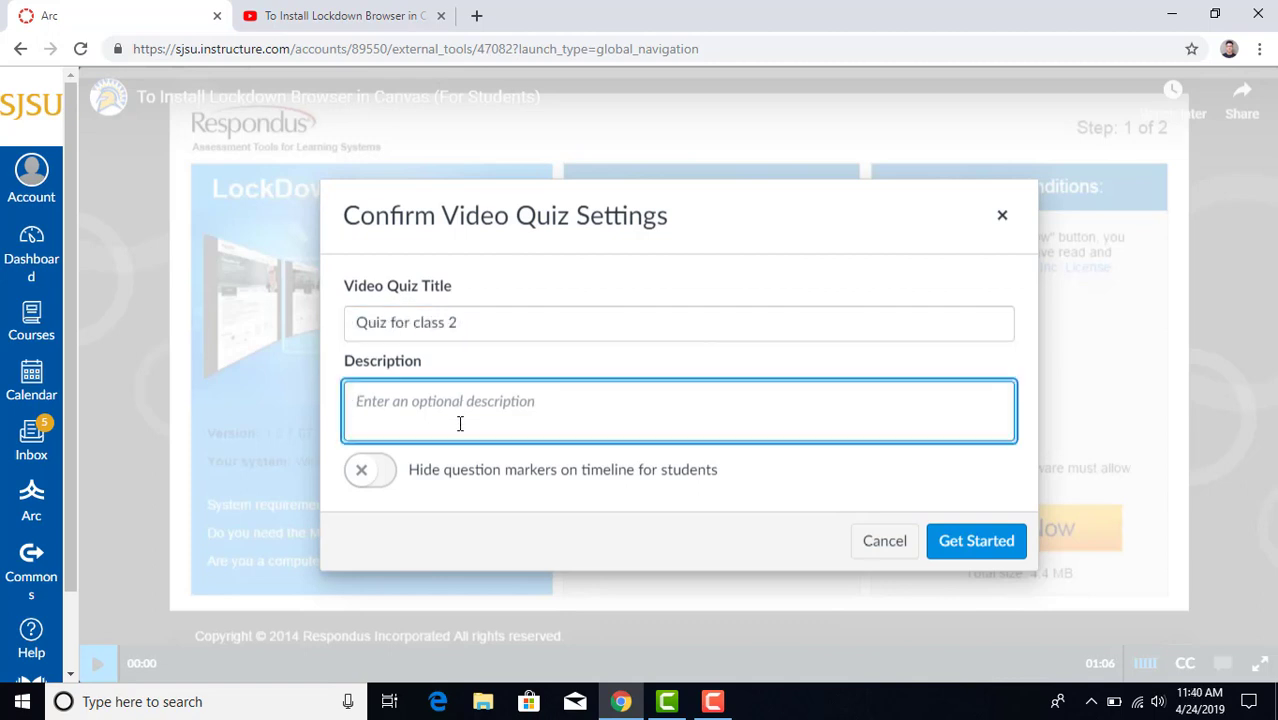
type("test")
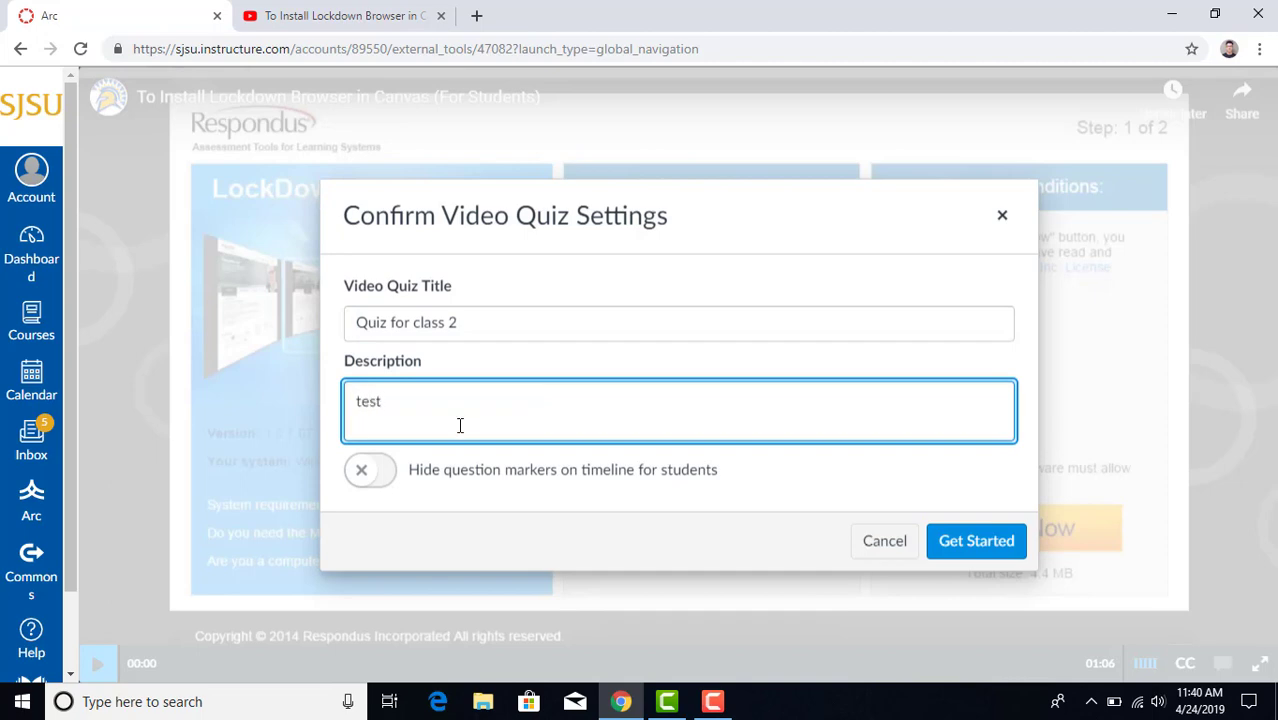
left_click(960, 545)
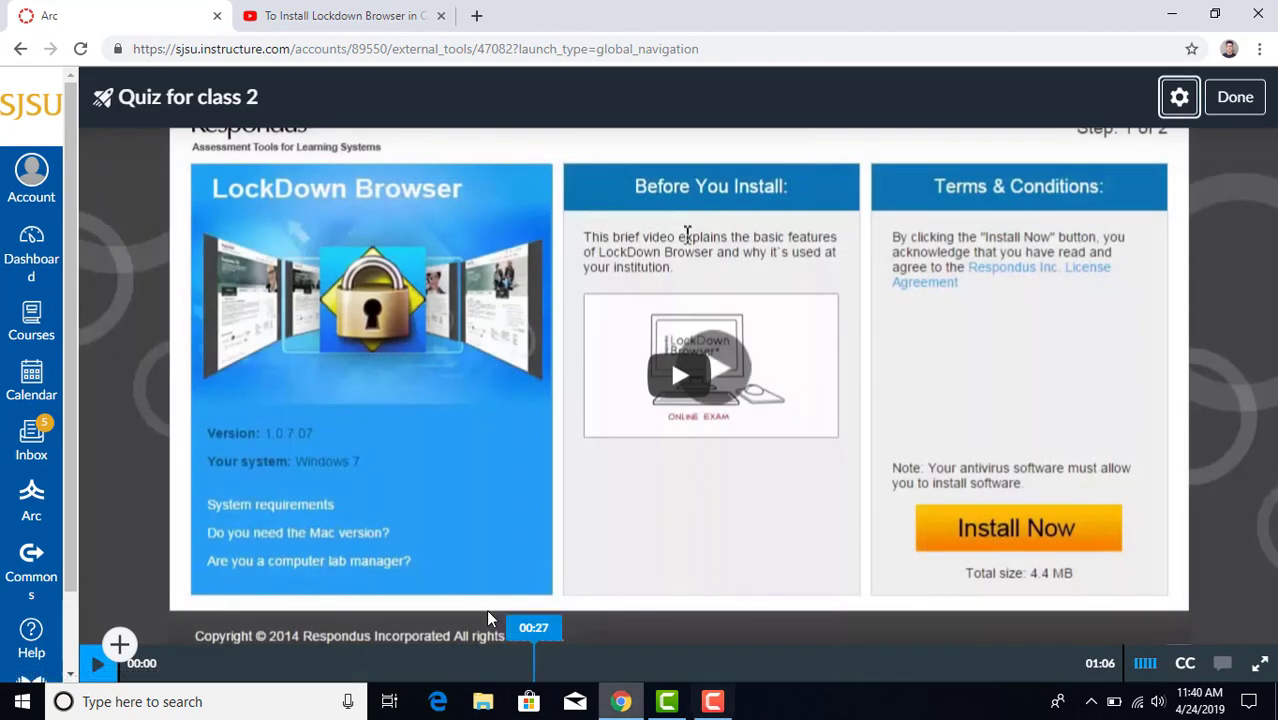
Play the new quiz's video, pause it at 00:10, and add a true-or-false question there.
left_click(550, 490)
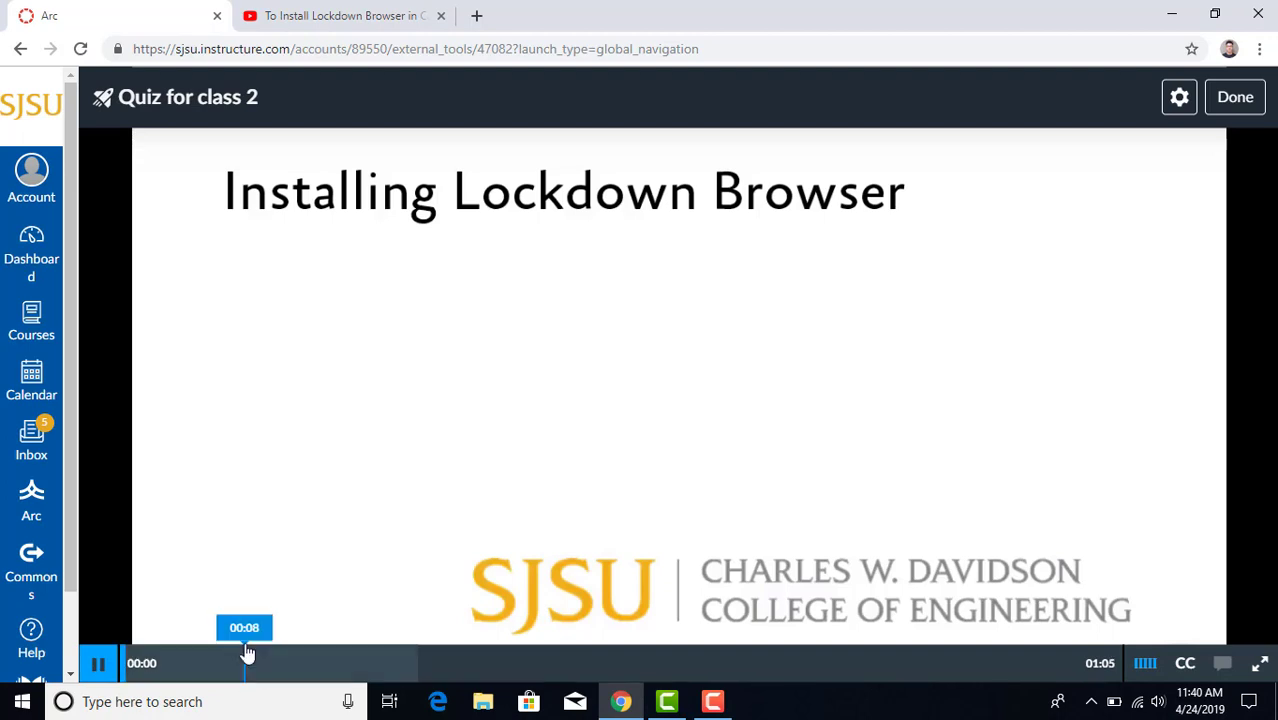
left_click(277, 656)
left_click(434, 547)
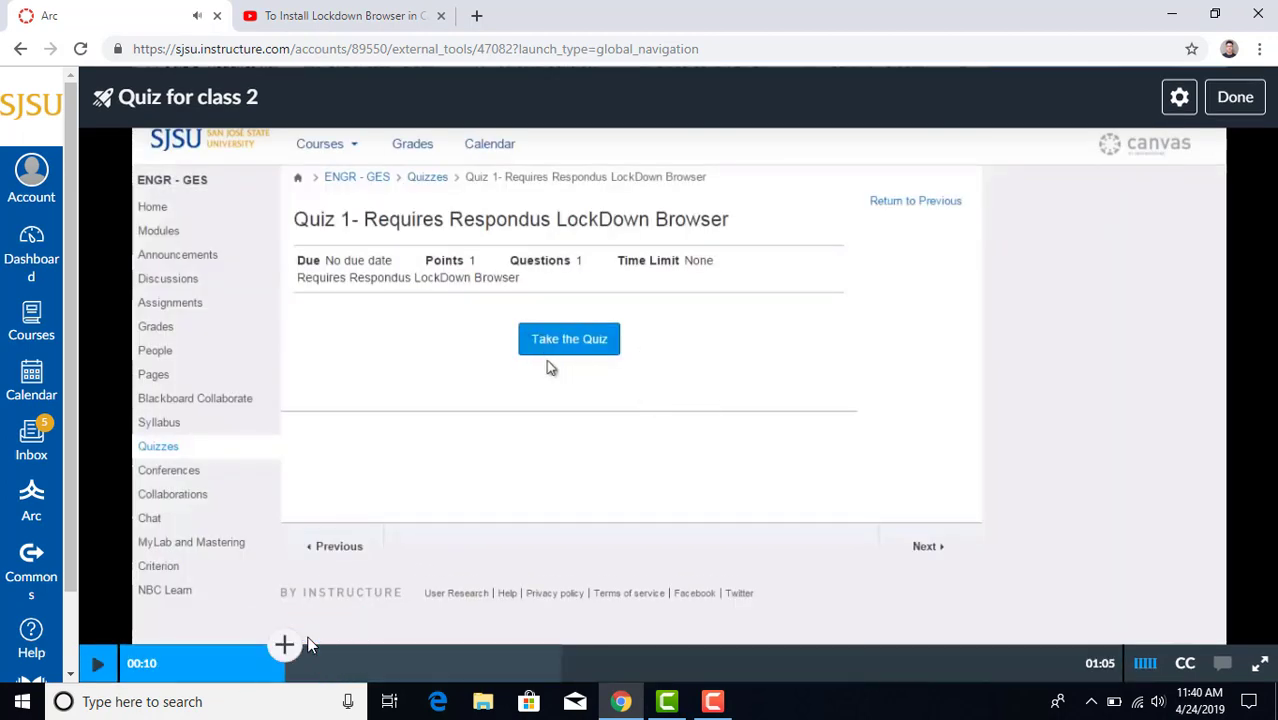
left_click(284, 644)
left_click(298, 564)
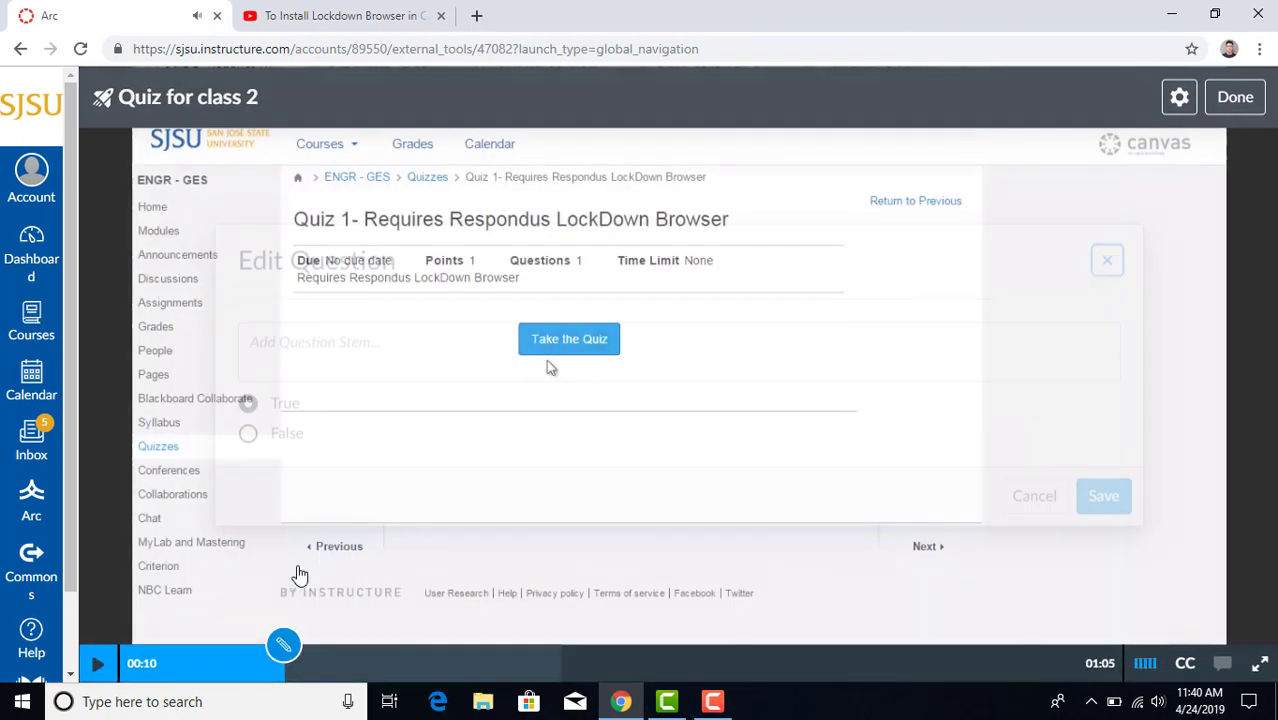
left_click(442, 357)
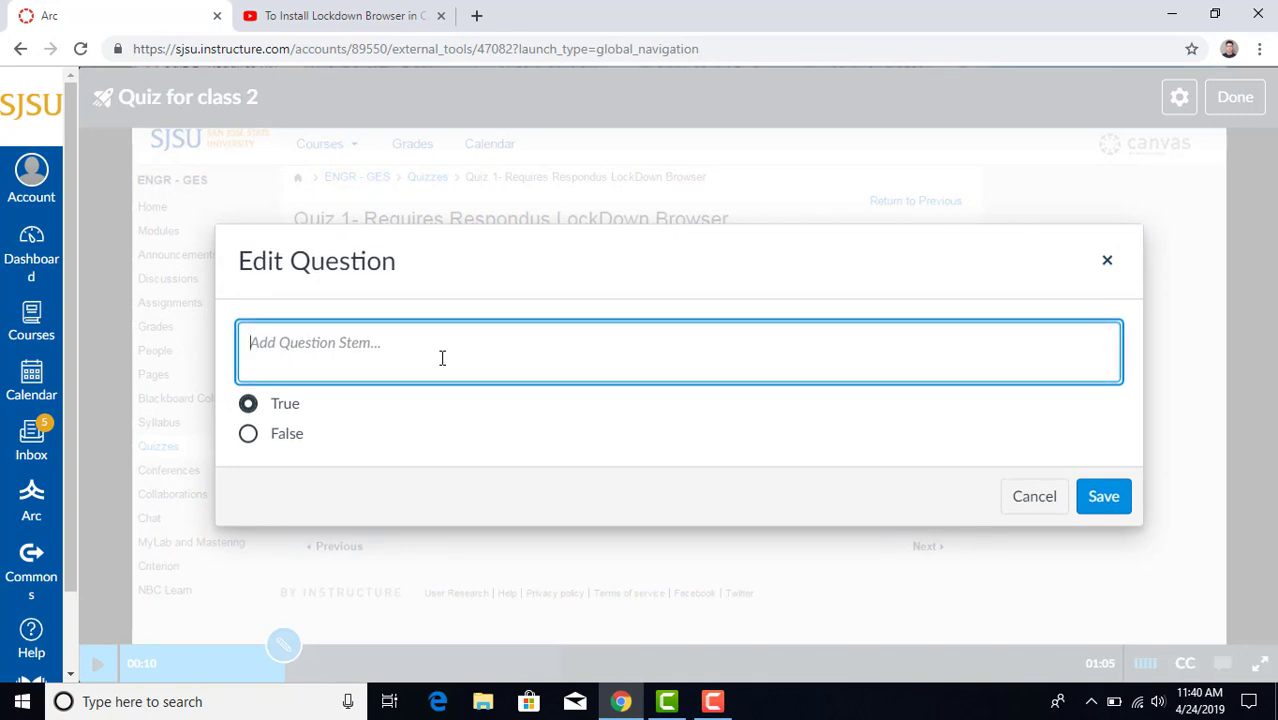
type("shoud t")
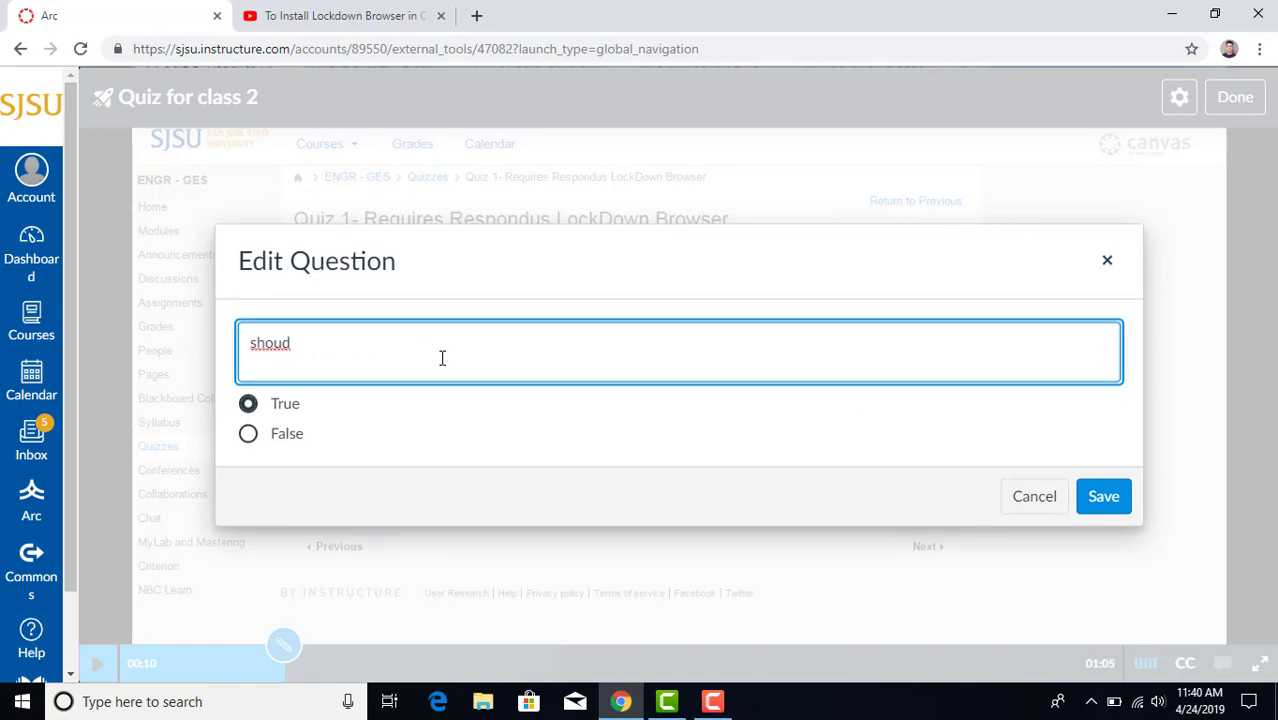
key("BackSpace")
key("BackSpace")
key("BackSpace")
type("Wh")
key("BackSpace")
key("BackSpace")
type("C")
key("BackSpace")
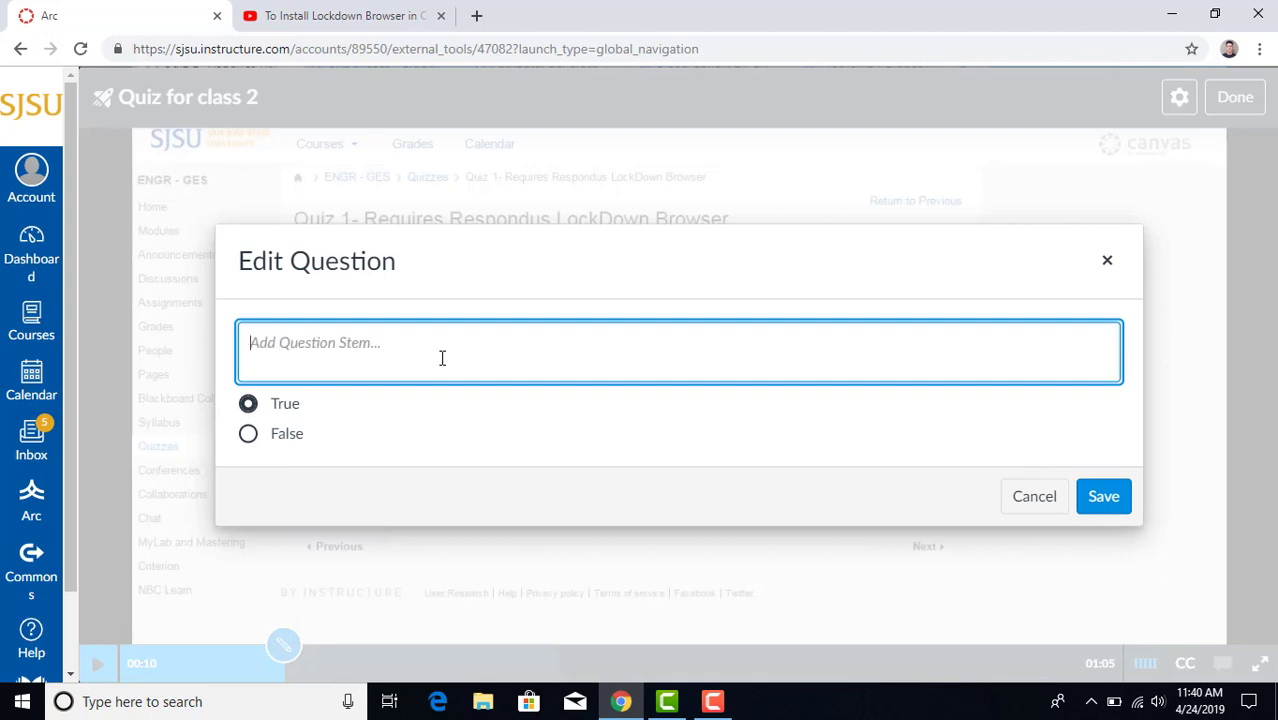
Enter "Should I click on the Download ?" as the true-or-false question, save it, and finish editing the quiz.
type("Should I click on the Do")
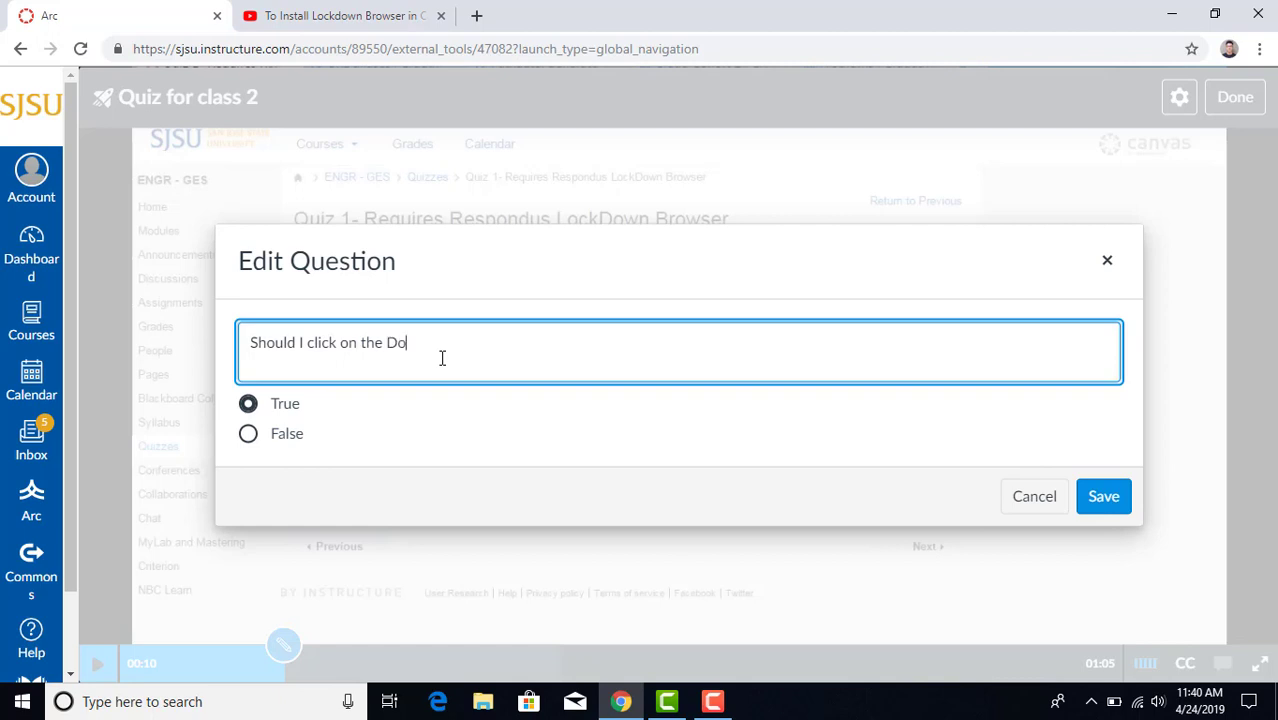
type("wnload ?")
left_click(1100, 499)
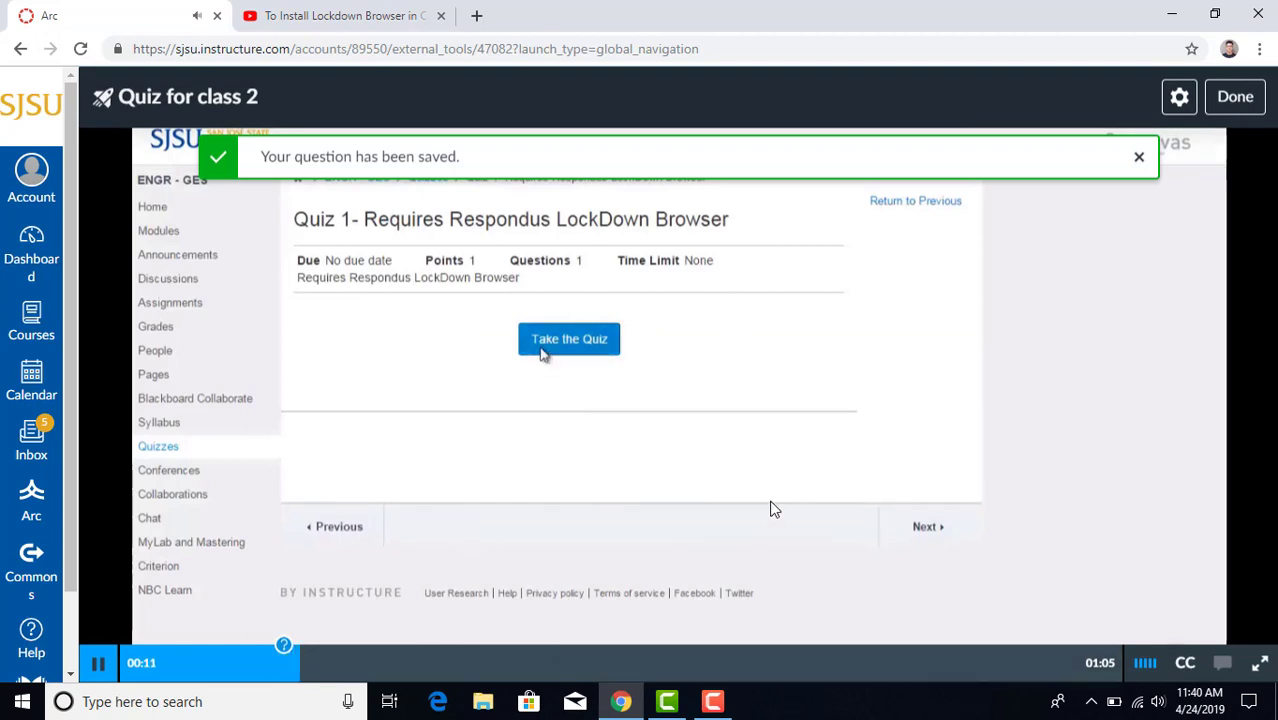
left_click(1235, 97)
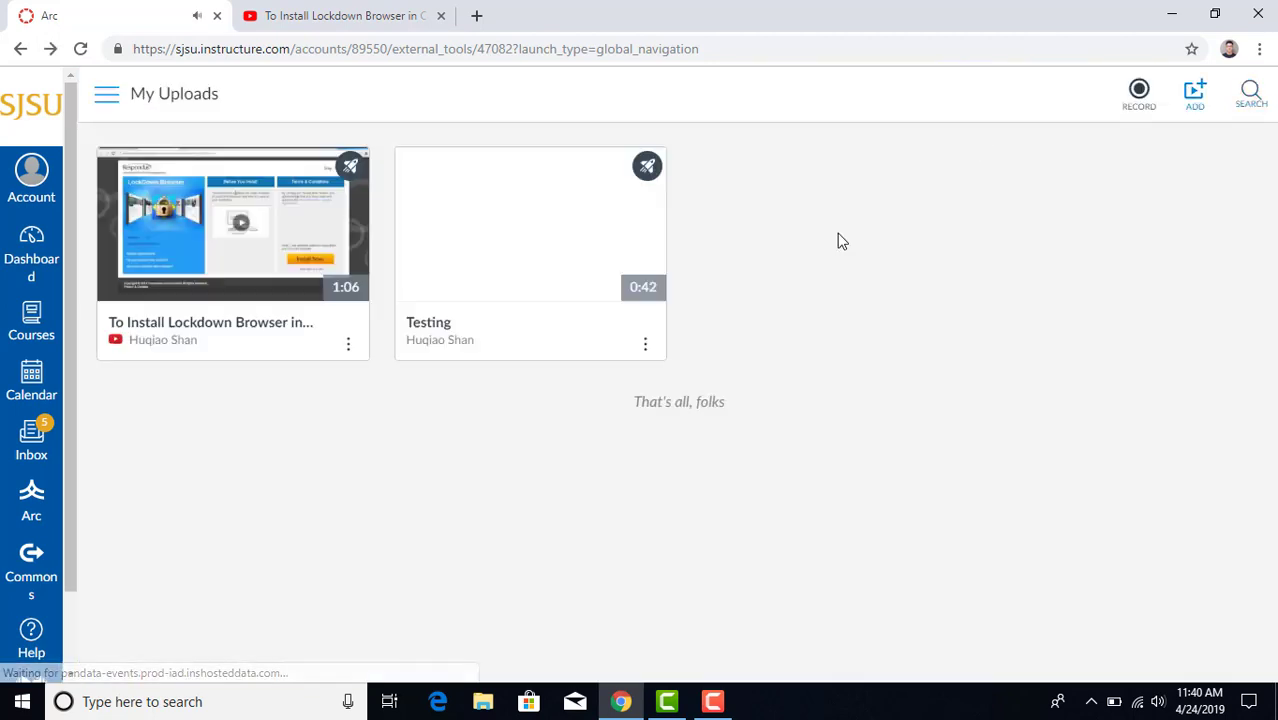
left_click(350, 344)
mouse_move(322, 236)
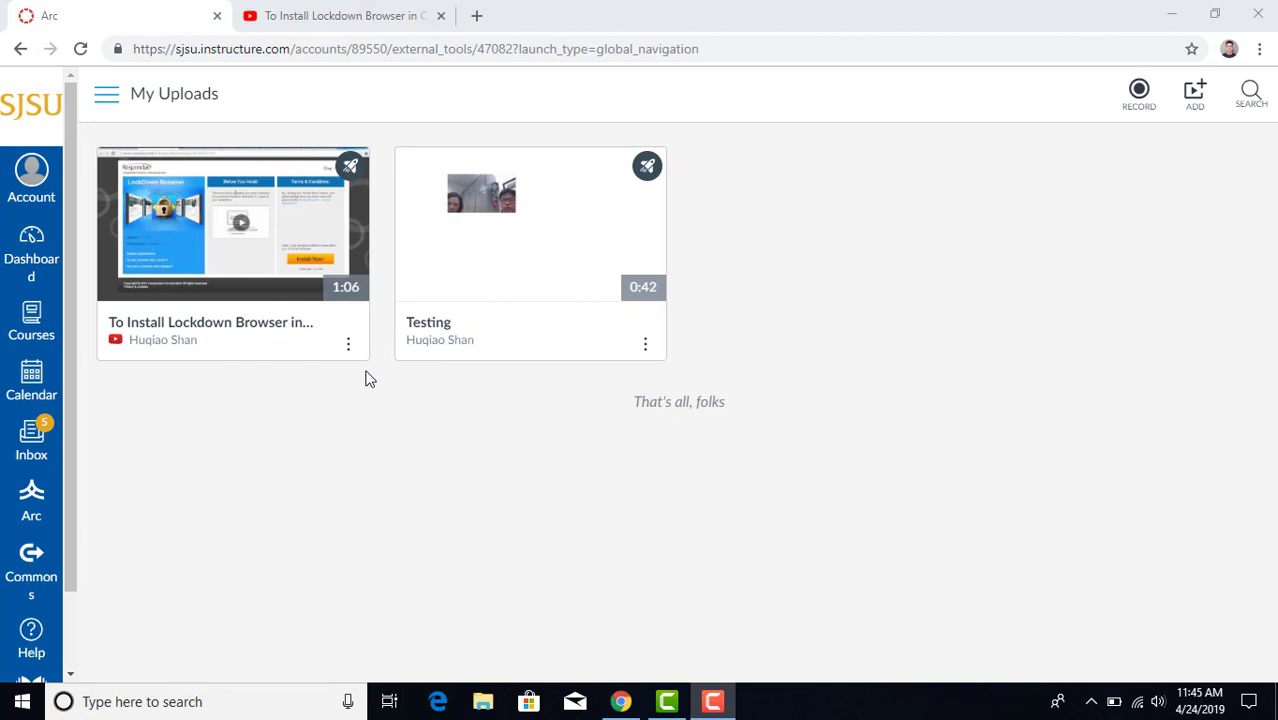
Create a new assignment named "Video Quiz on LockDown Browser" in the Canvas Guides - Faculty course.
left_click(31, 316)
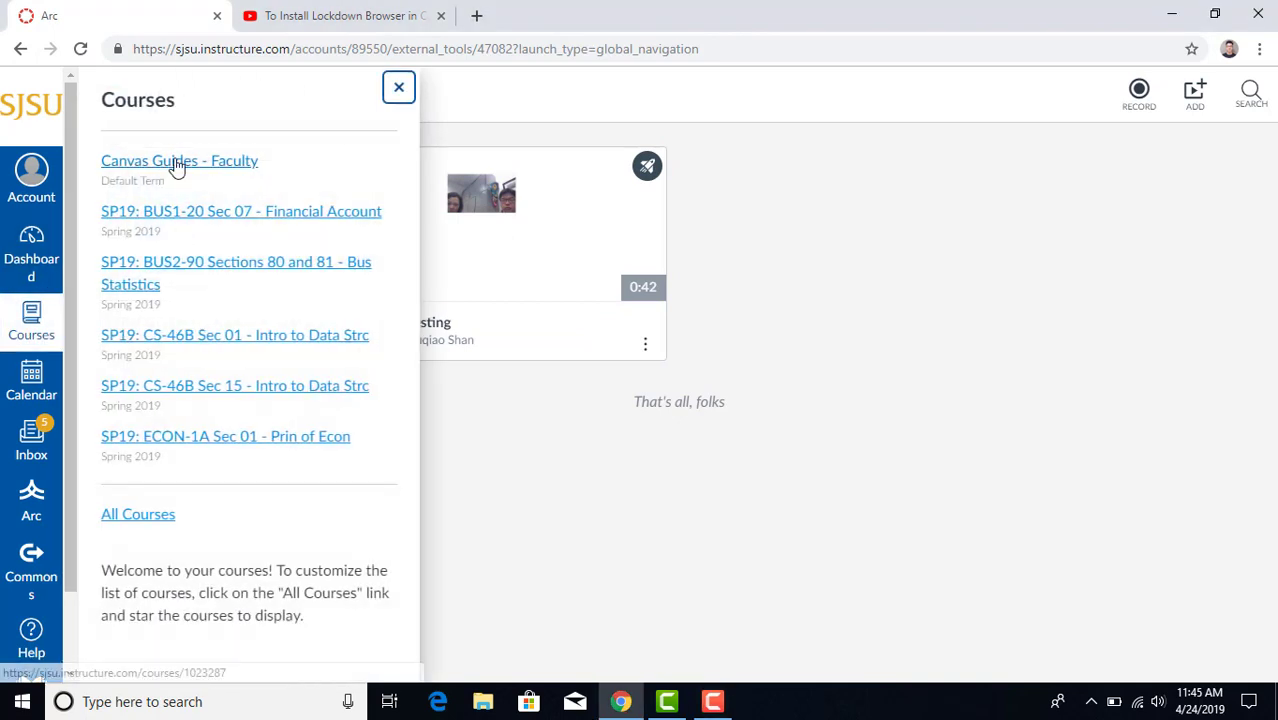
left_click(176, 164)
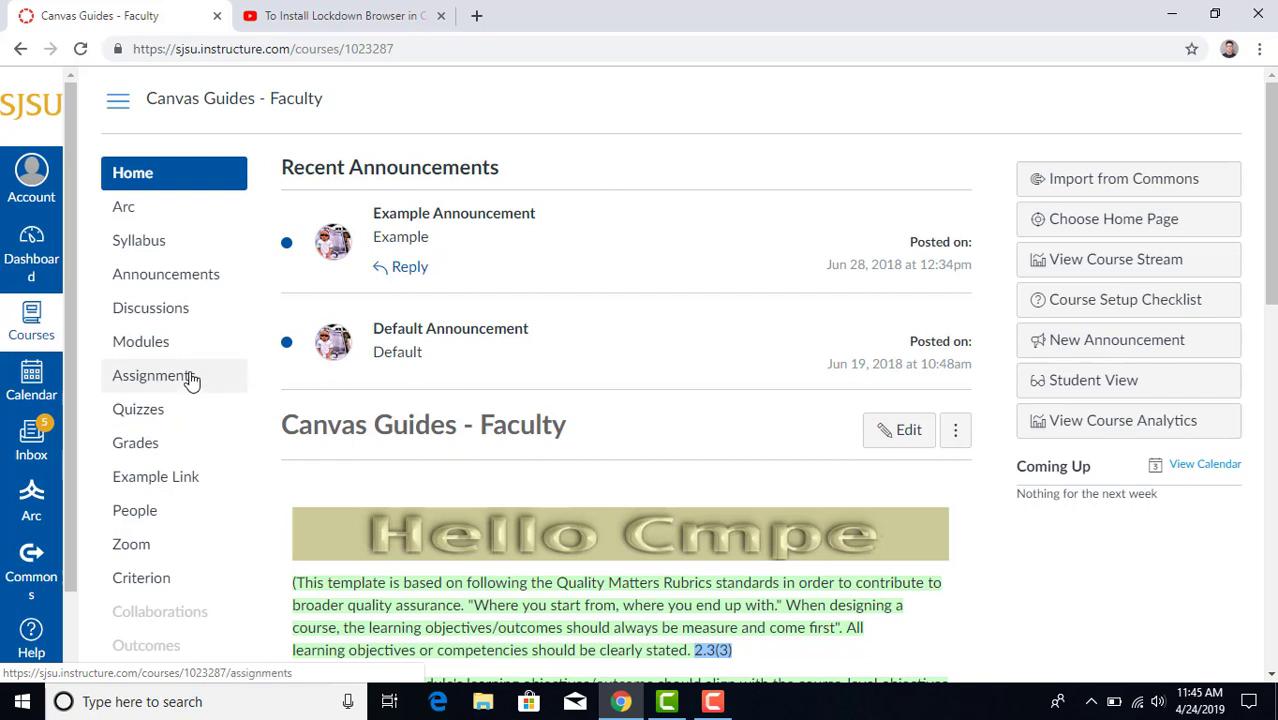
left_click(191, 377)
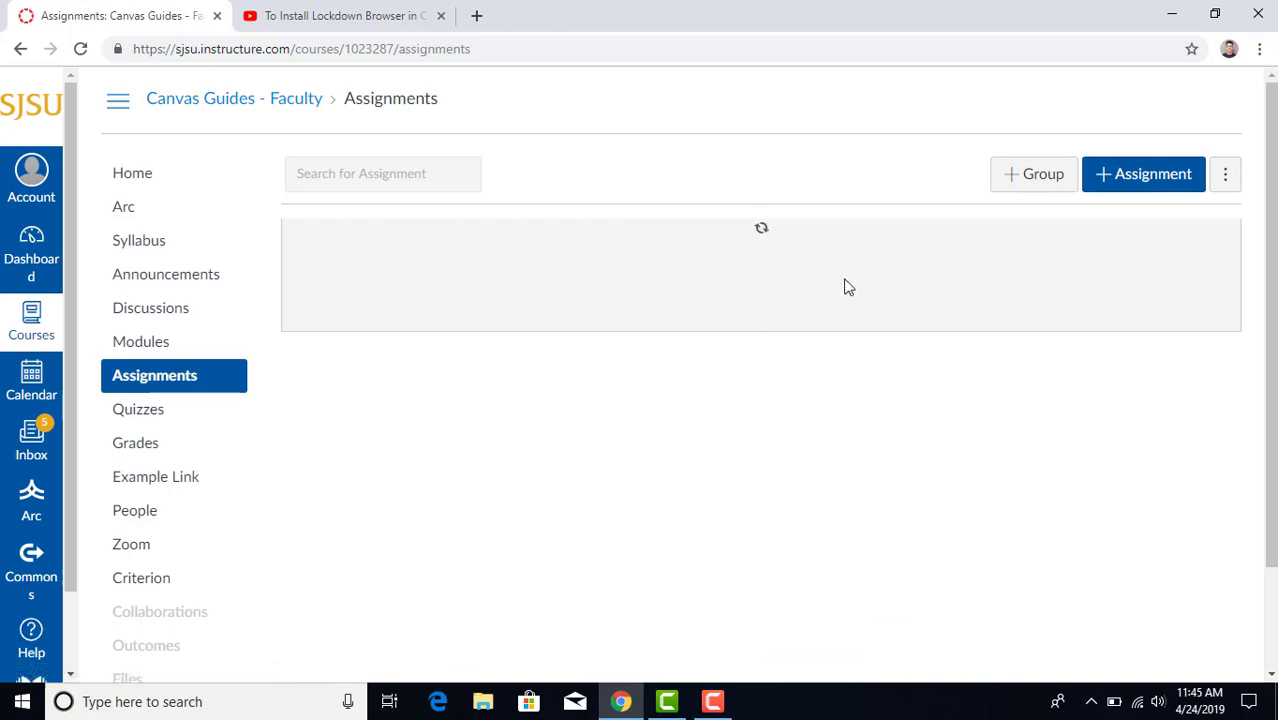
left_click(1108, 188)
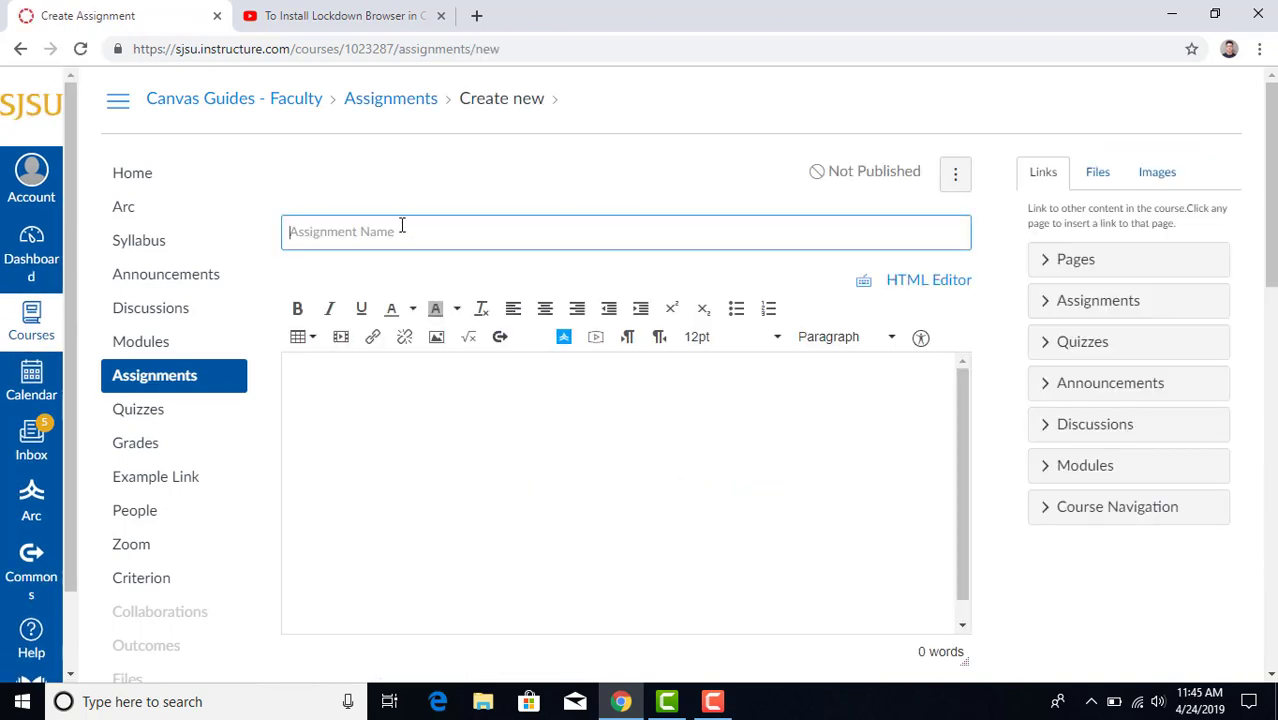
type("Video Quiz on LockDown Browser")
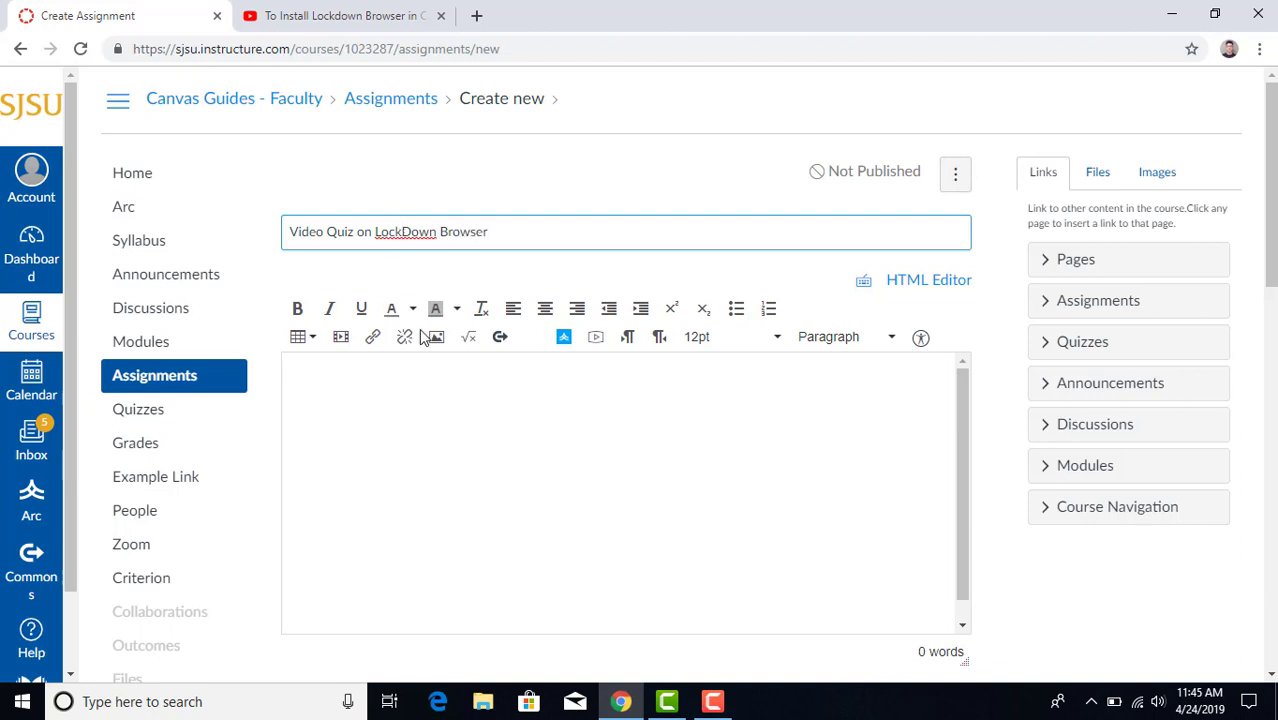
Choose the Lockdown Browser video from Arc for the assignment description and turn off Allow Comments.
left_click(437, 379)
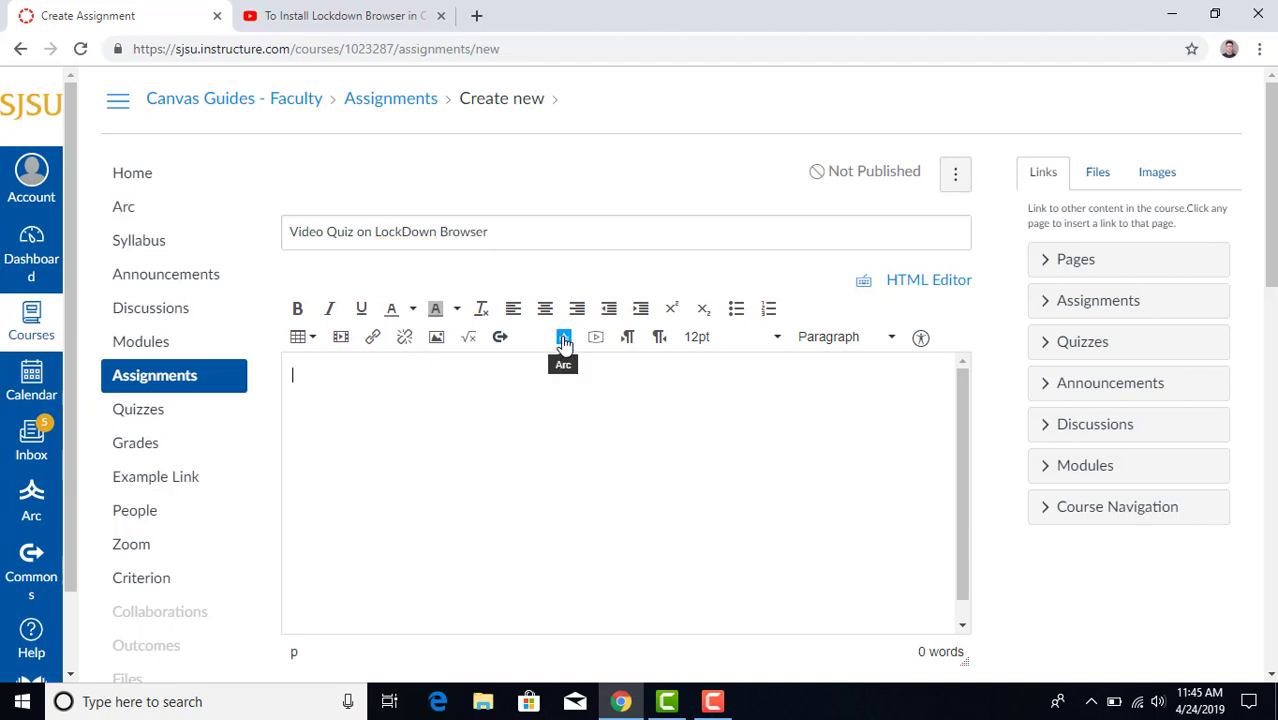
left_click(565, 340)
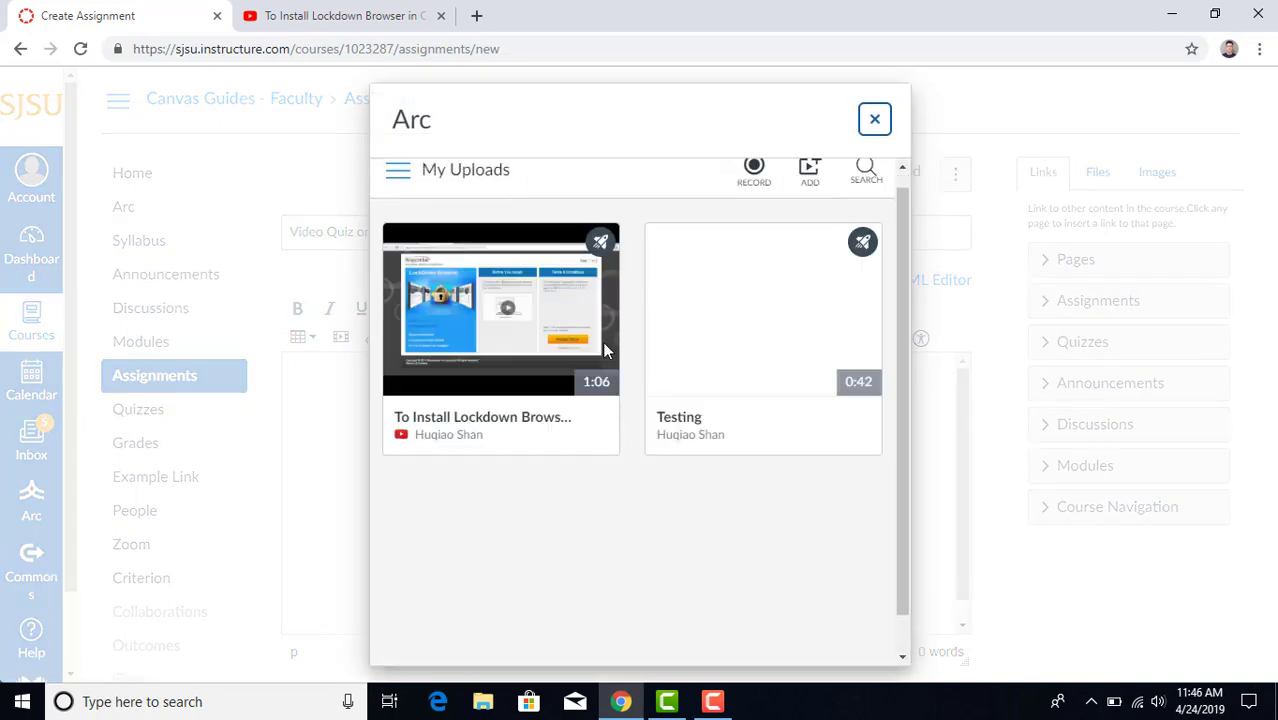
mouse_move(567, 450)
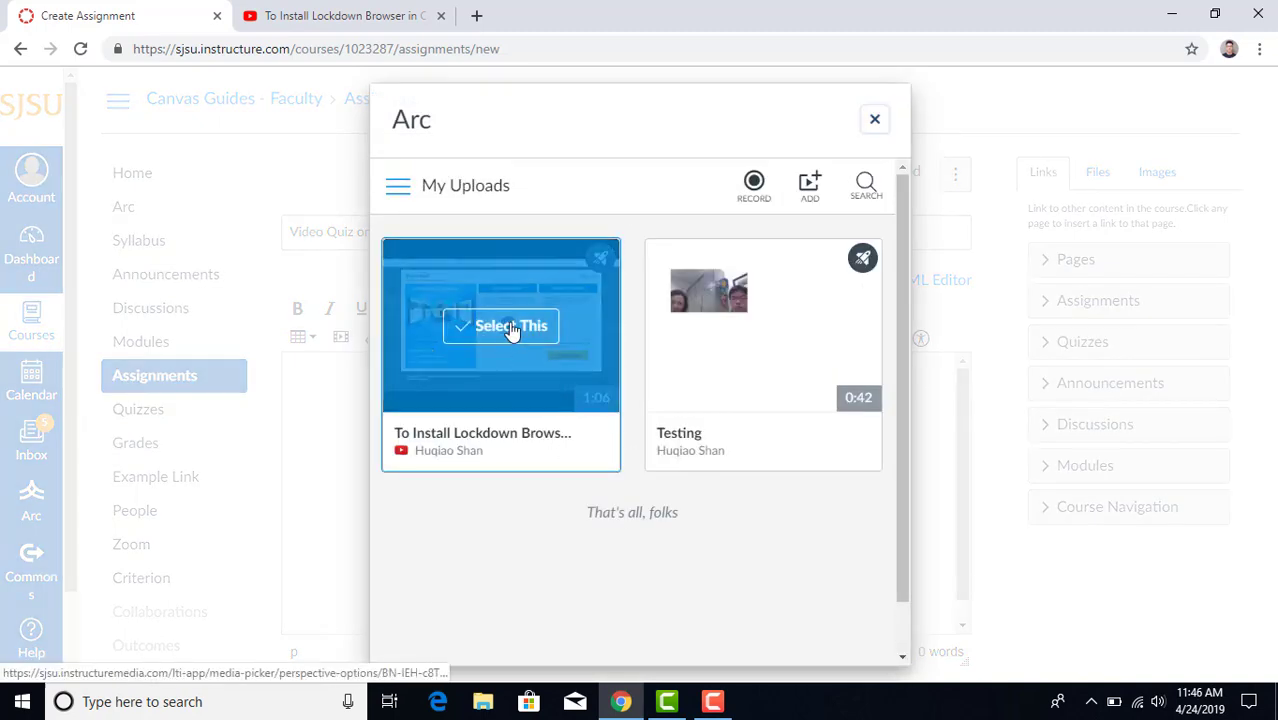
left_click(514, 330)
scroll(588, 507, "down", 1)
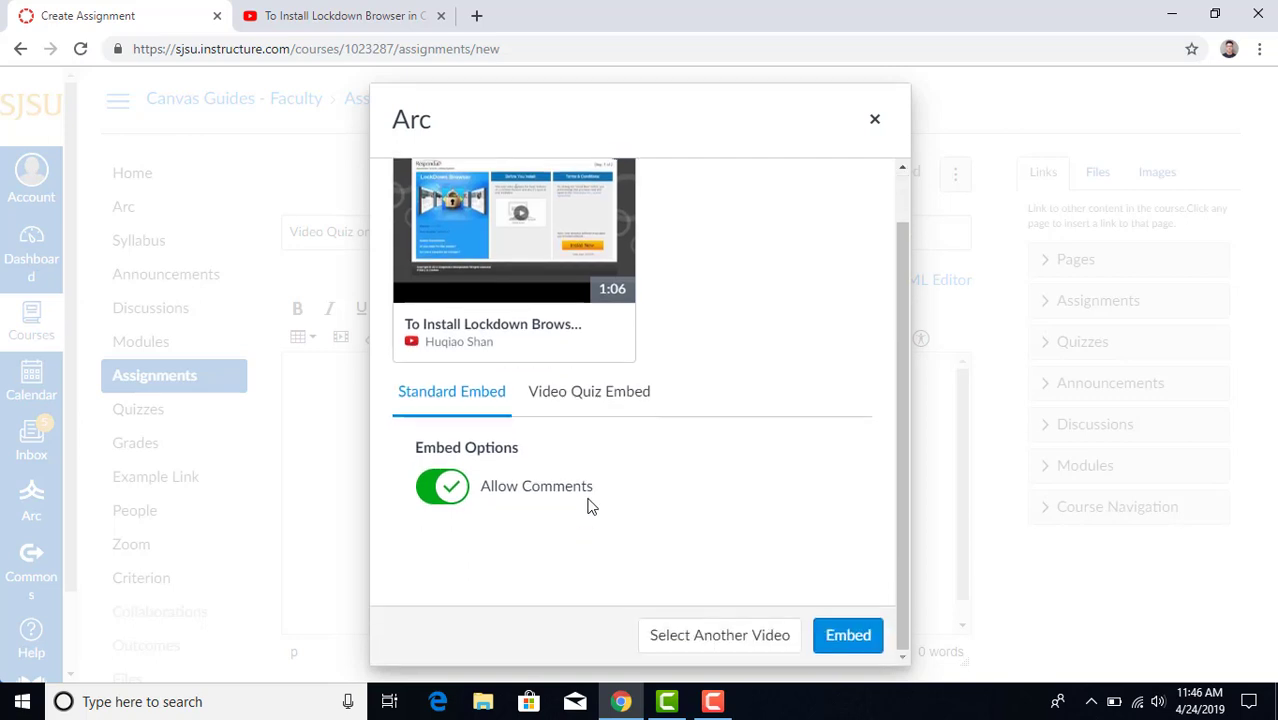
left_click(444, 487)
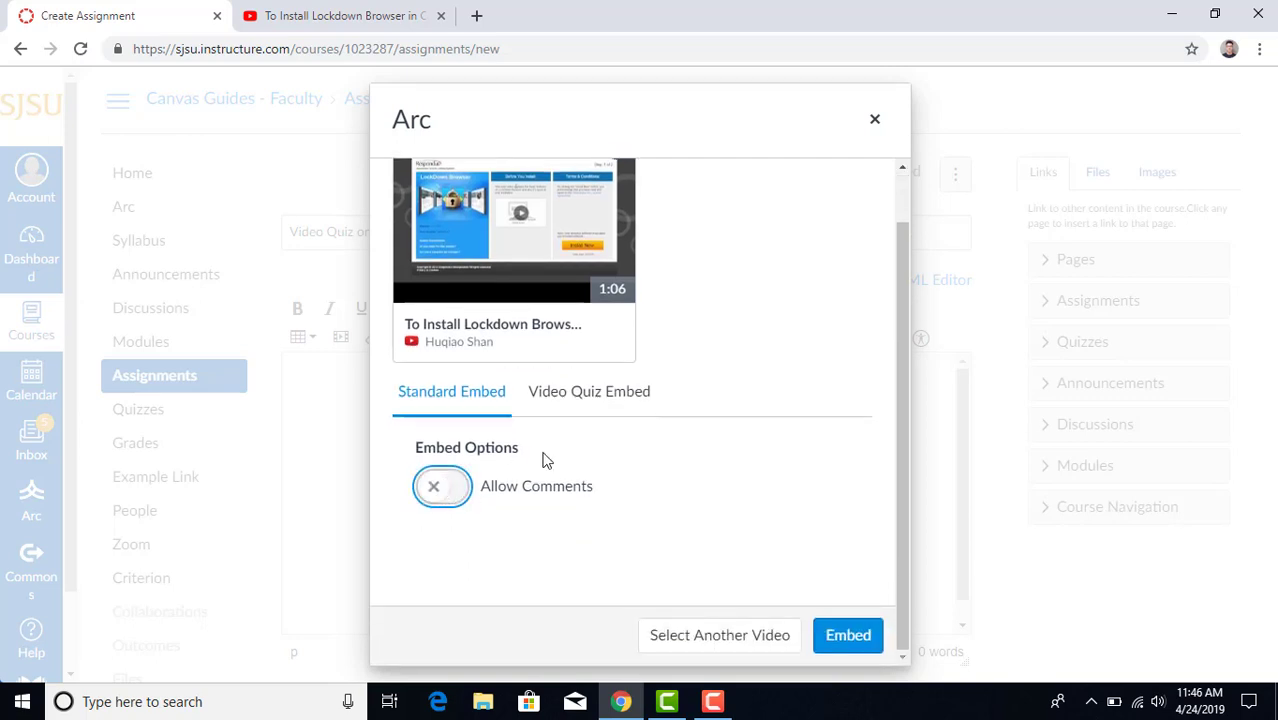
Embed the chosen video in the assignment description as the "Lockdown browser" video quiz.
left_click(585, 404)
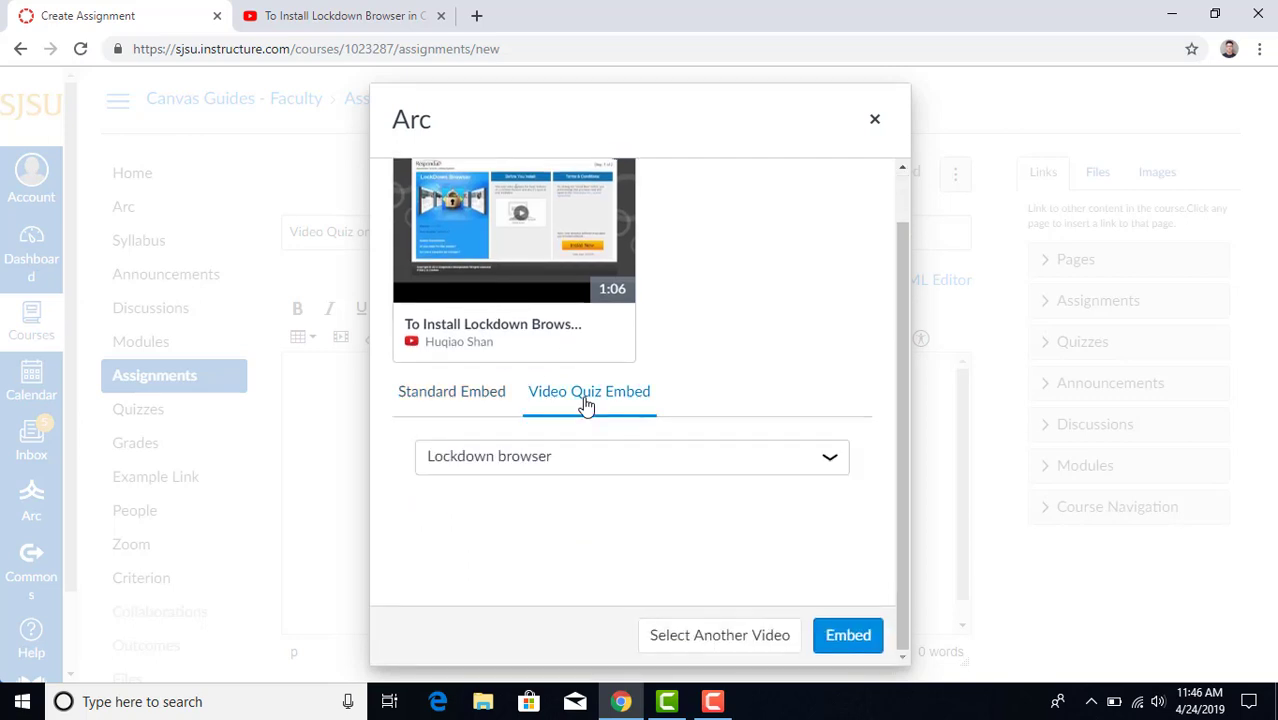
left_click(561, 470)
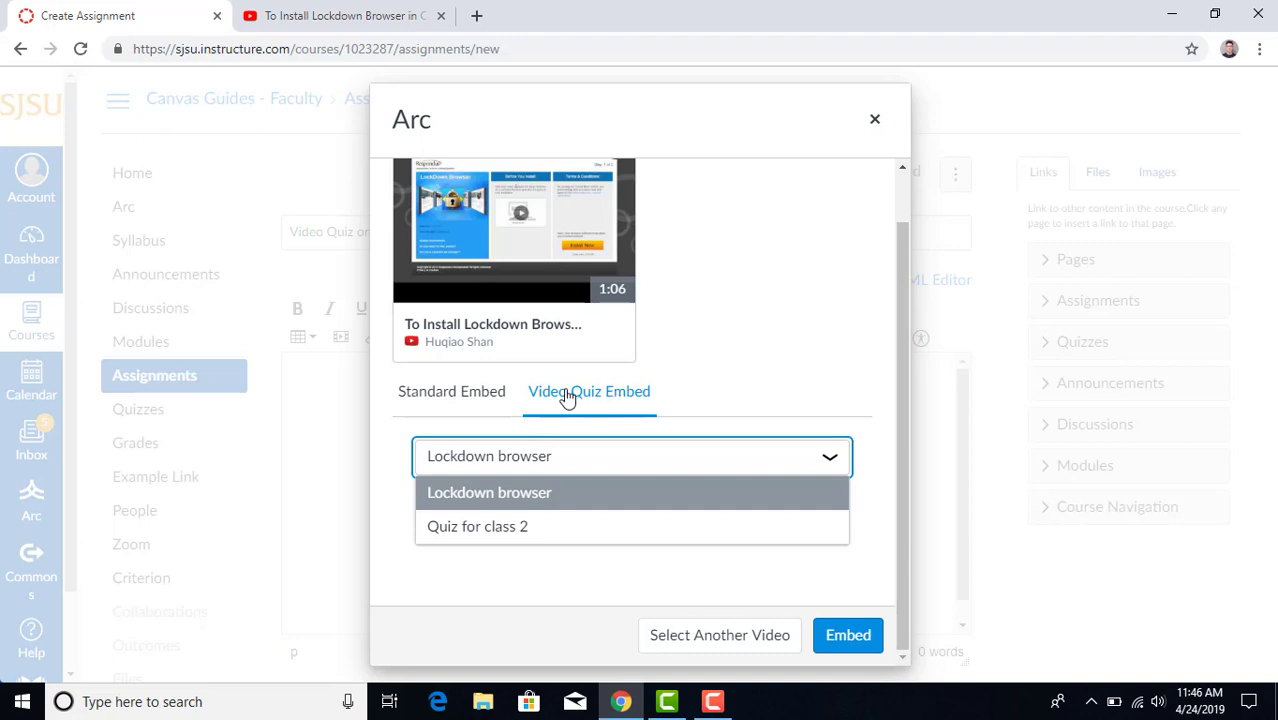
left_click(566, 497)
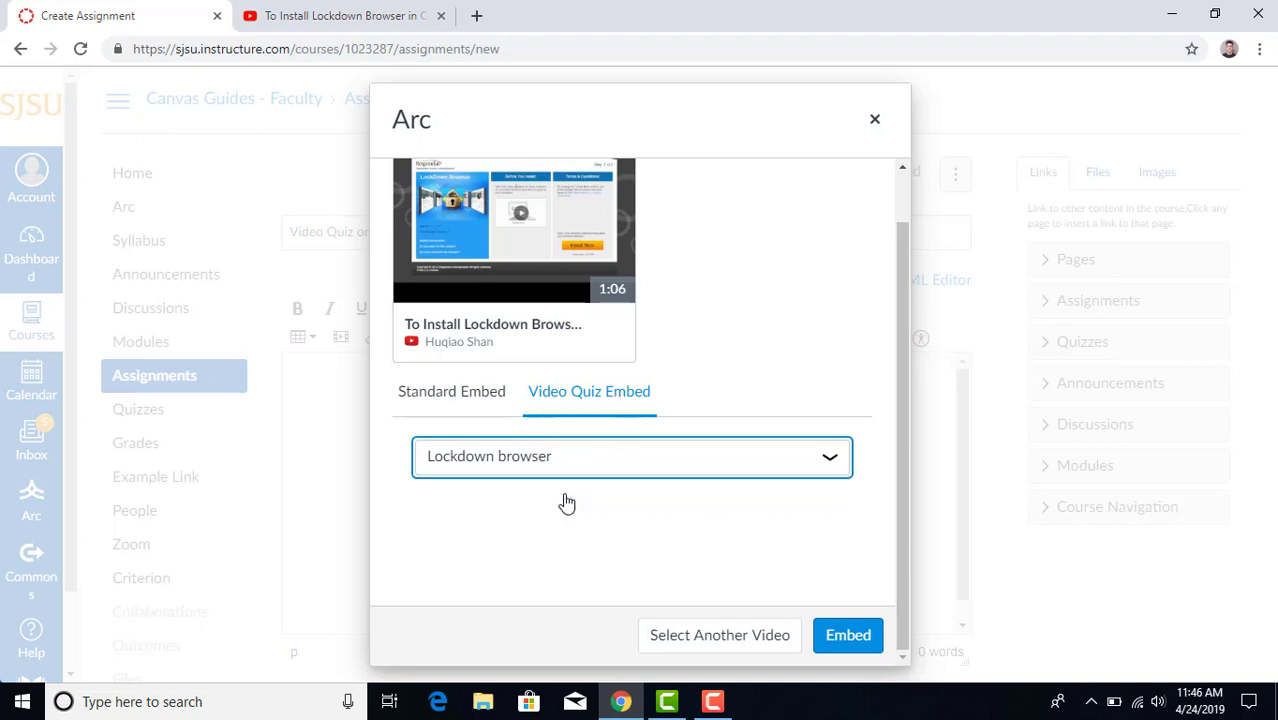
left_click(842, 647)
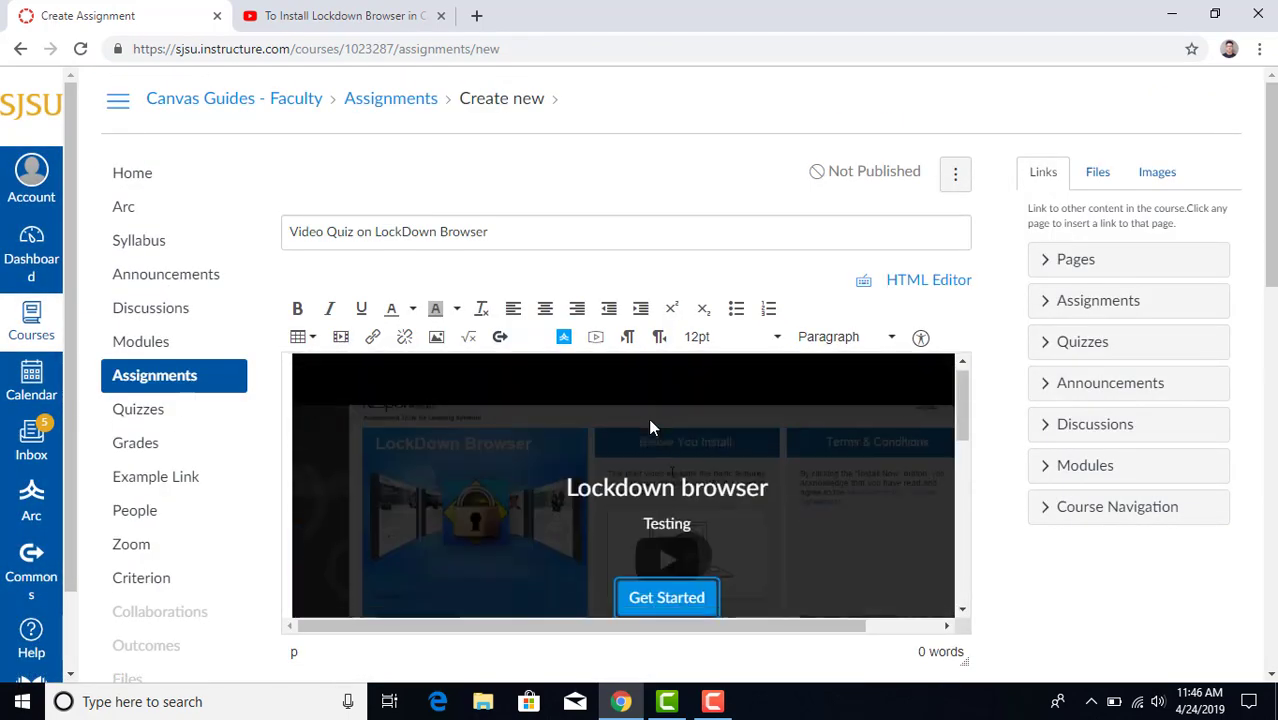
scroll(650, 421, "down", 5)
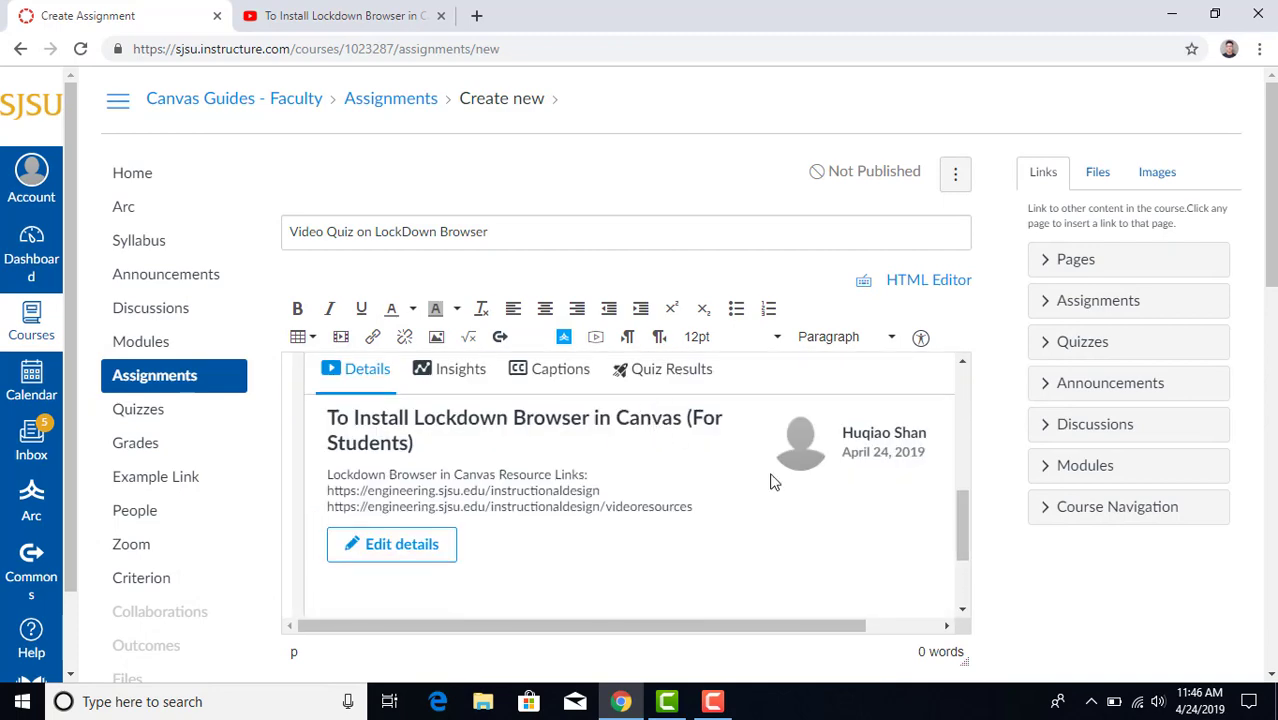
Set the assignment's submission type to External Tool and choose Arc from the available tools.
scroll(1056, 624, "down", 10)
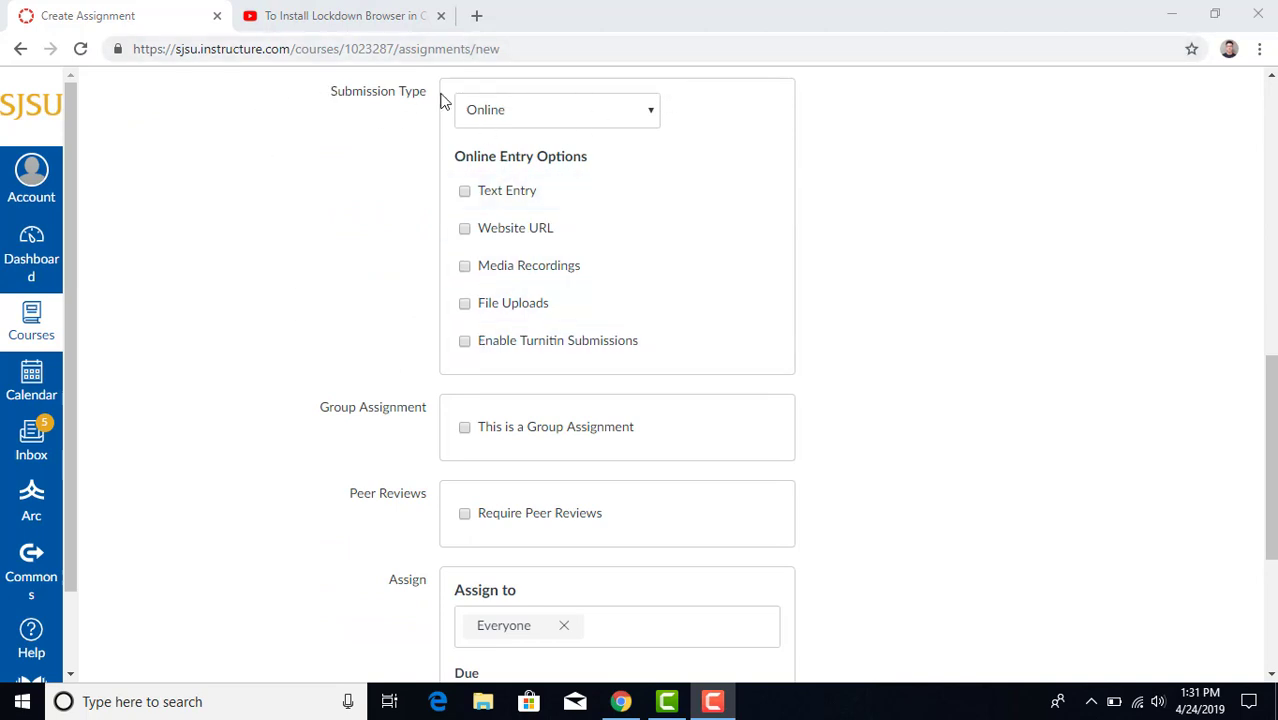
left_click(527, 120)
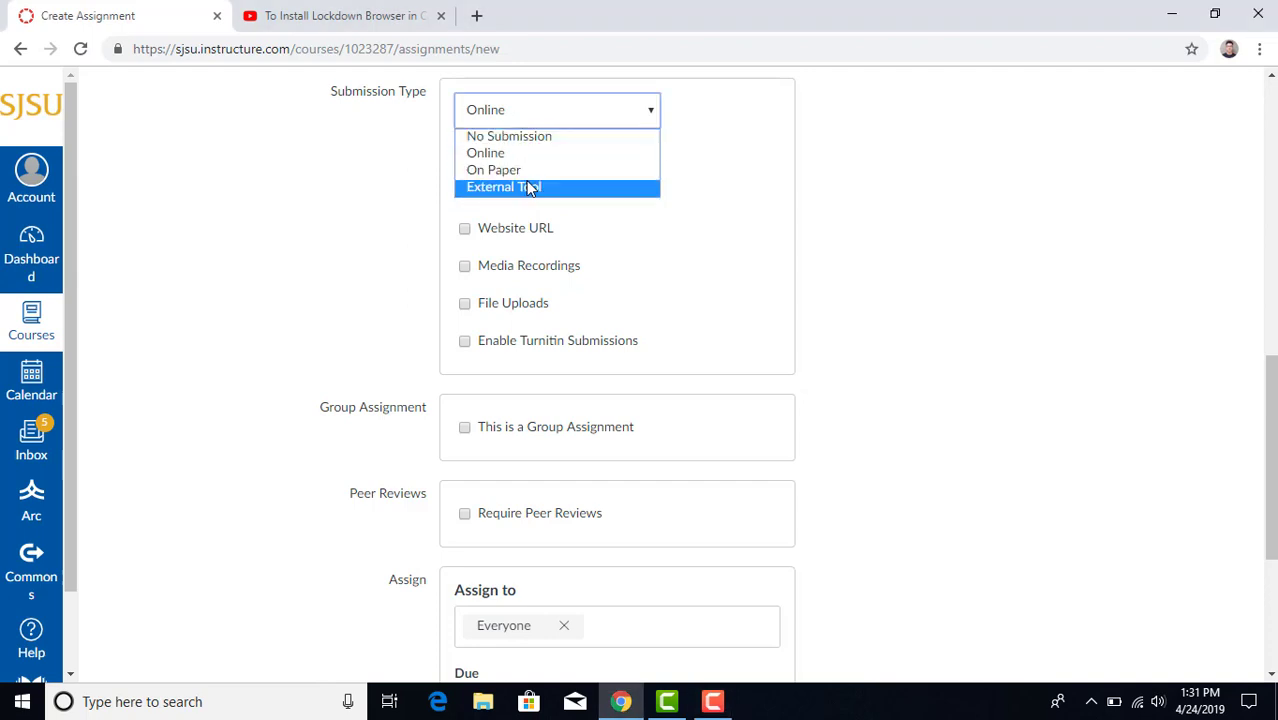
left_click(531, 186)
left_click(597, 222)
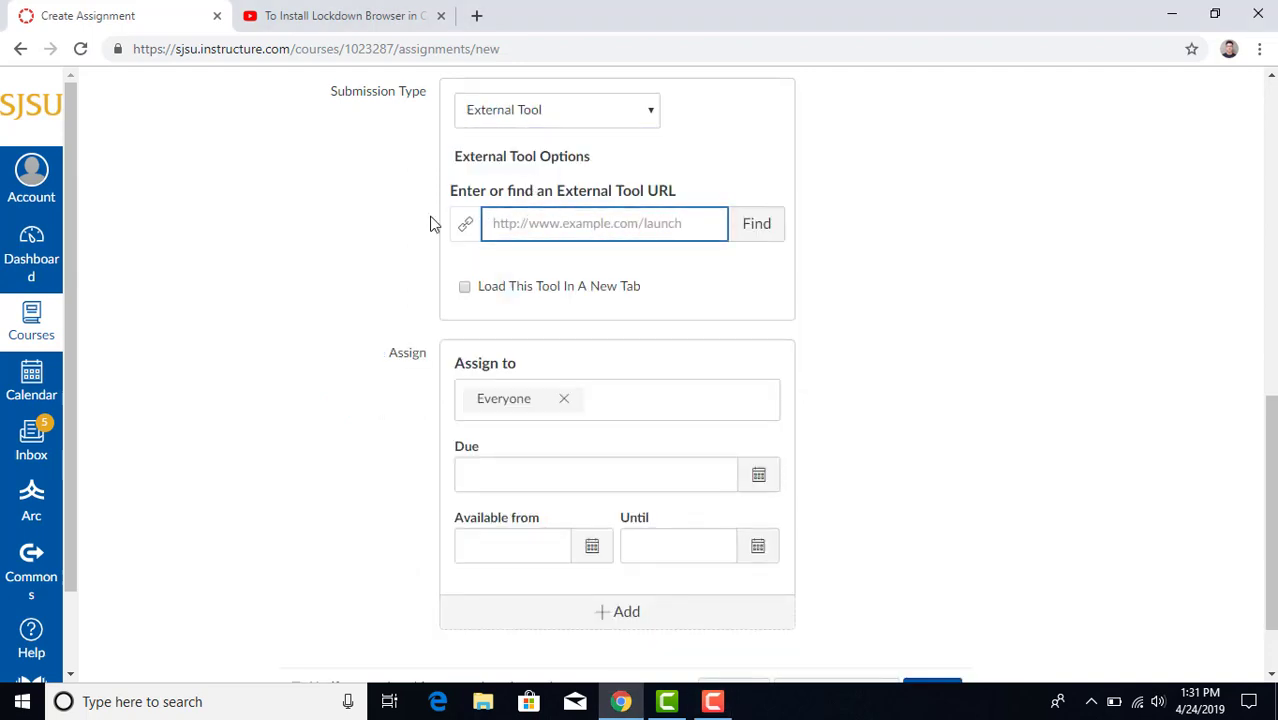
left_click(750, 229)
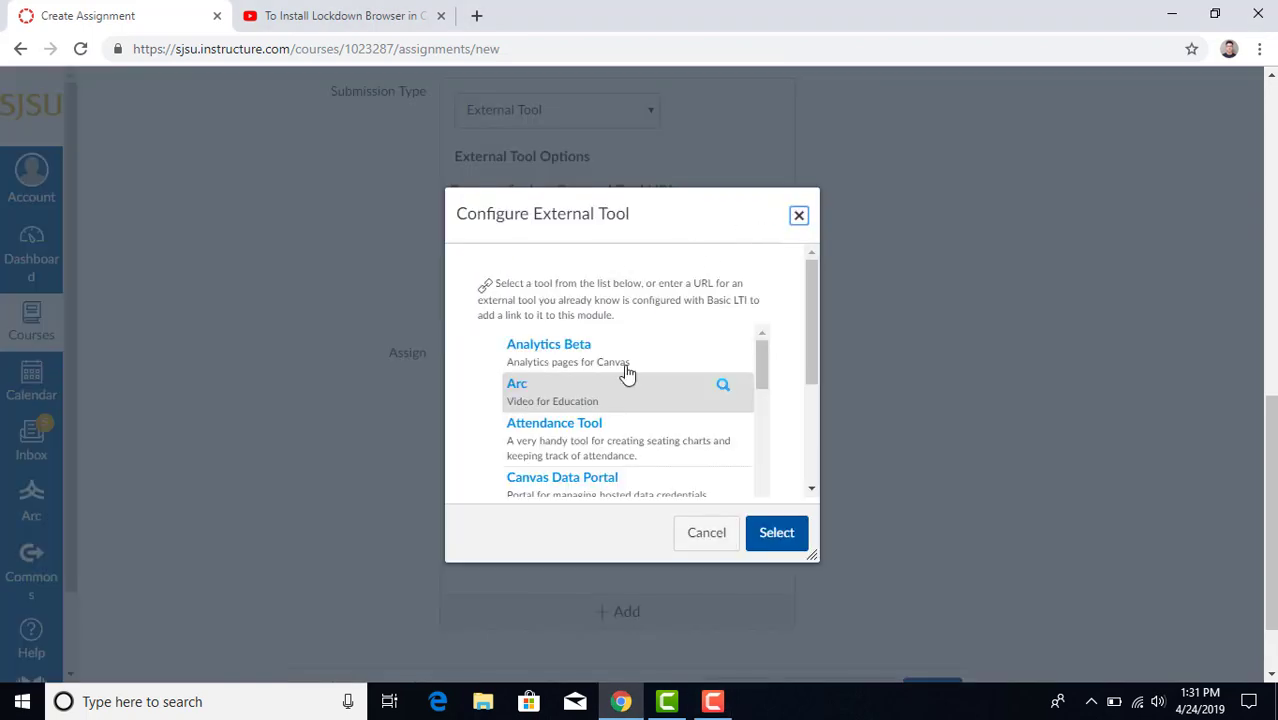
left_click(519, 395)
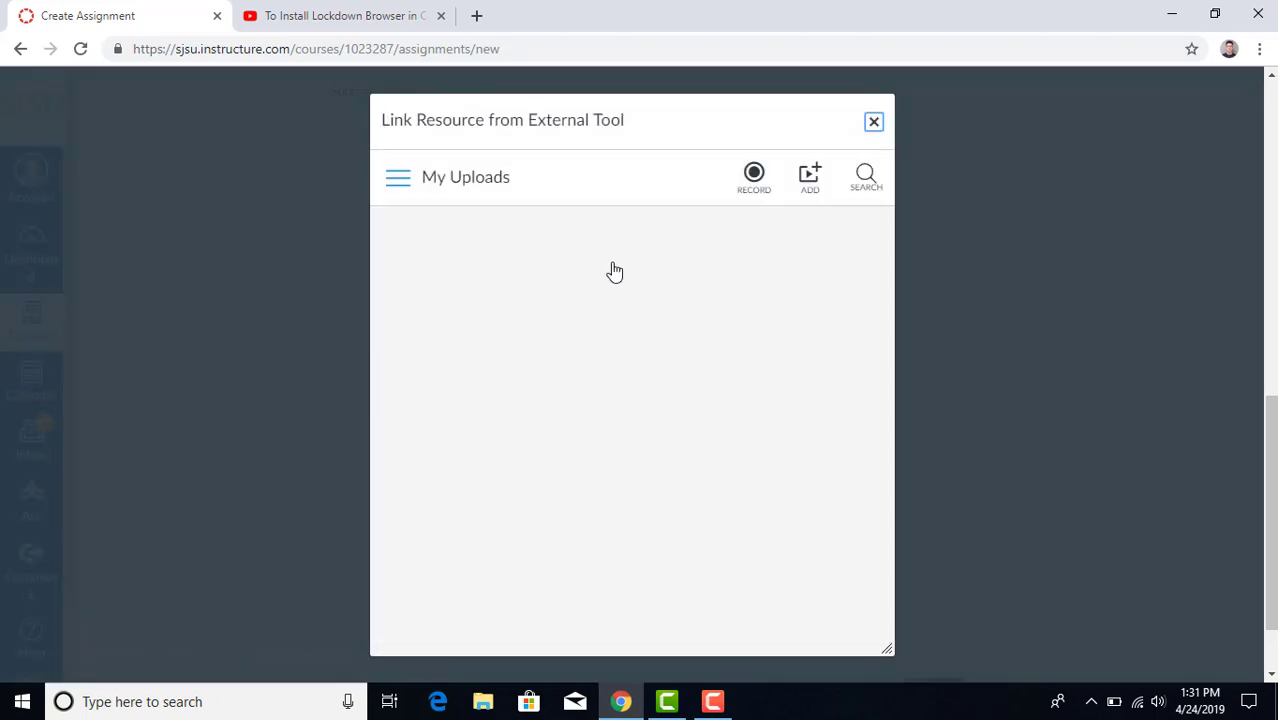
Pick the Lockdown Browser video as the external tool resource and turn off Allow Comments.
mouse_move(491, 286)
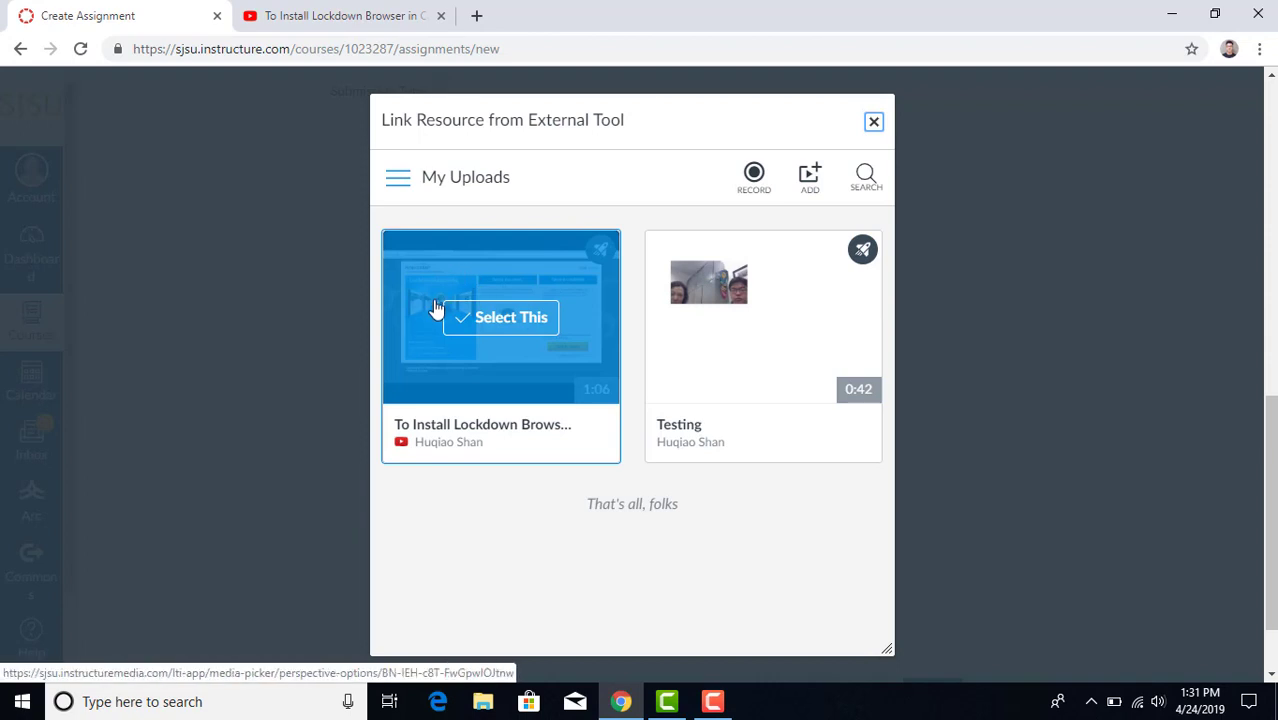
left_click(490, 330)
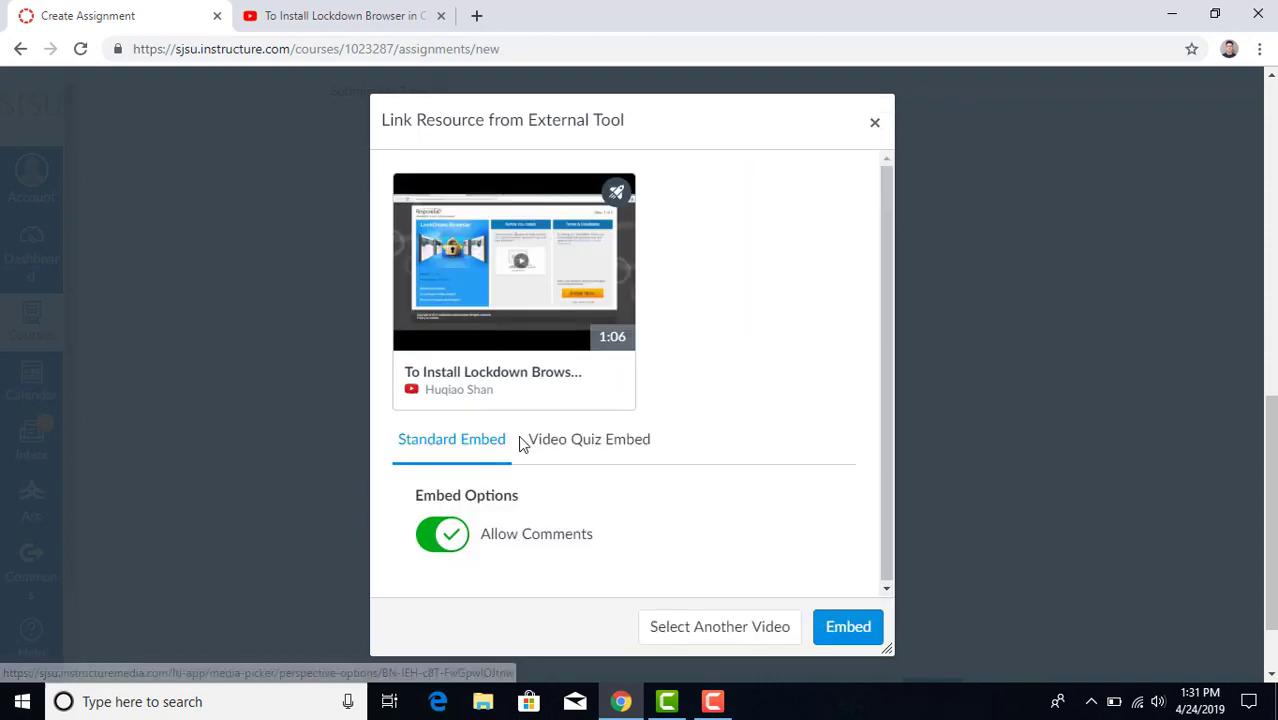
left_click(445, 538)
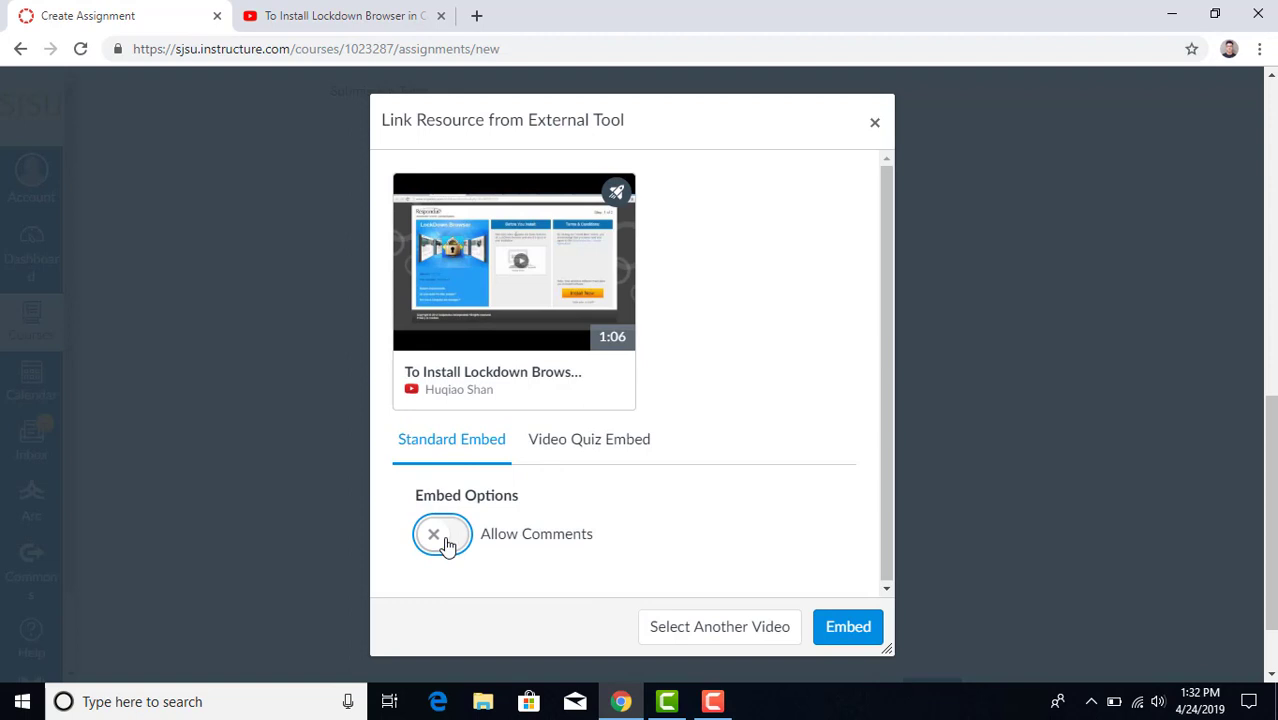
Embed the "Lockdown browser" video quiz as the external tool resource and confirm the Arc tool selection.
left_click(580, 445)
scroll(765, 430, "down", 1)
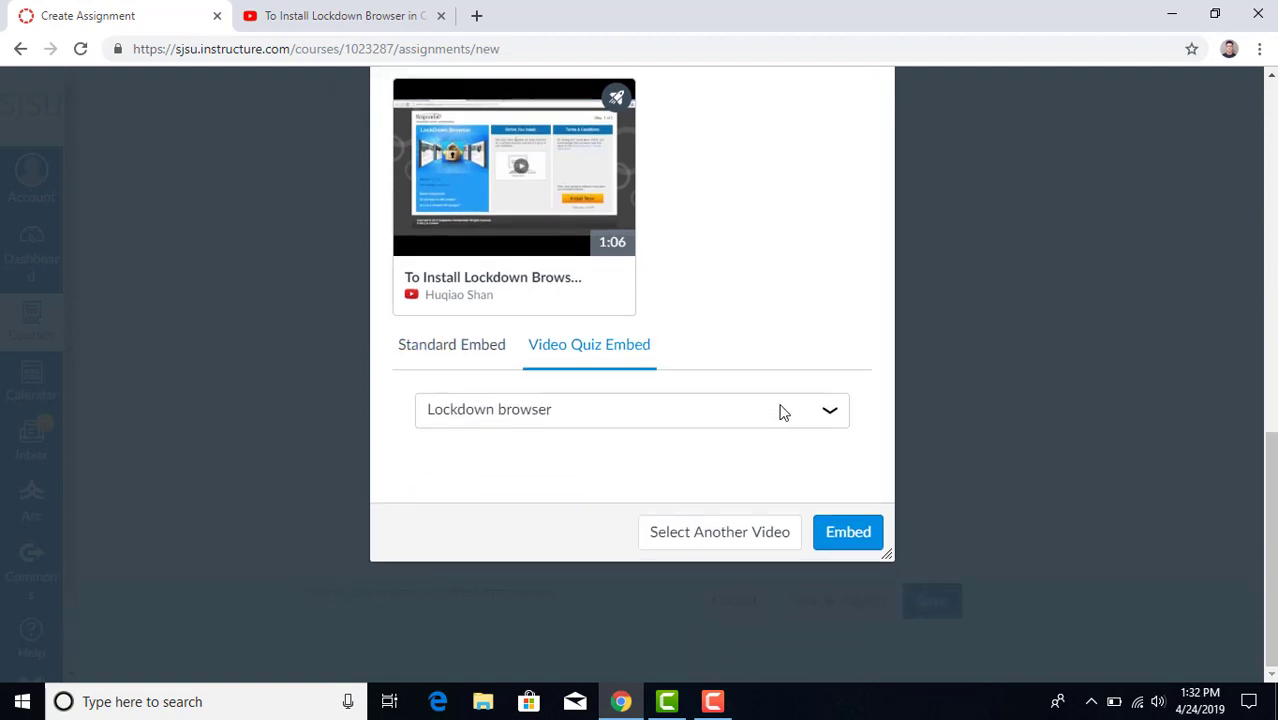
left_click(760, 413)
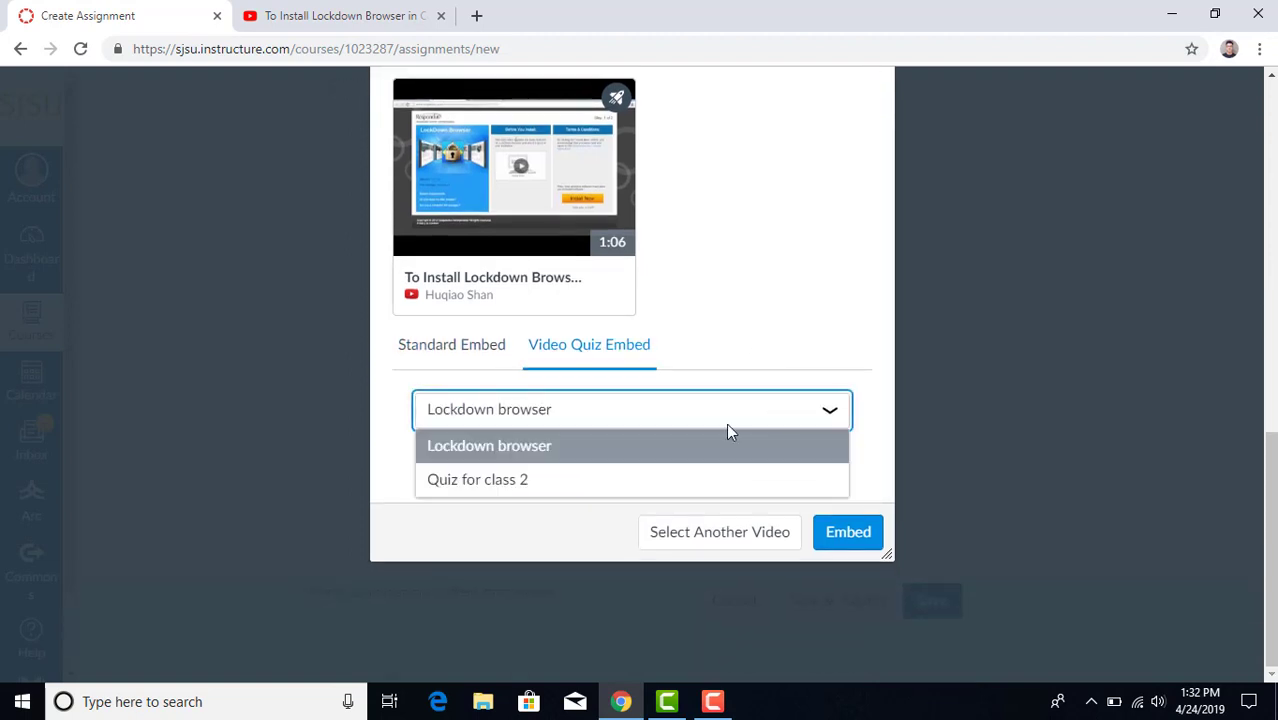
left_click(561, 460)
left_click(838, 538)
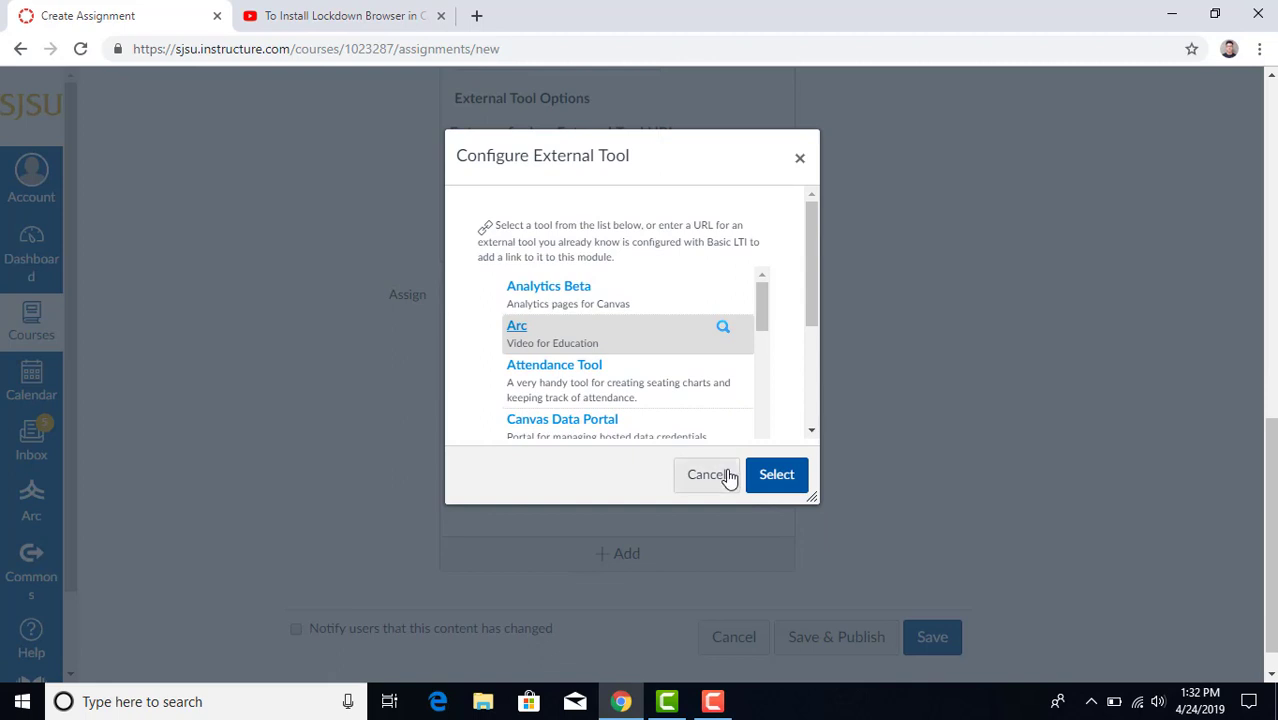
left_click(776, 476)
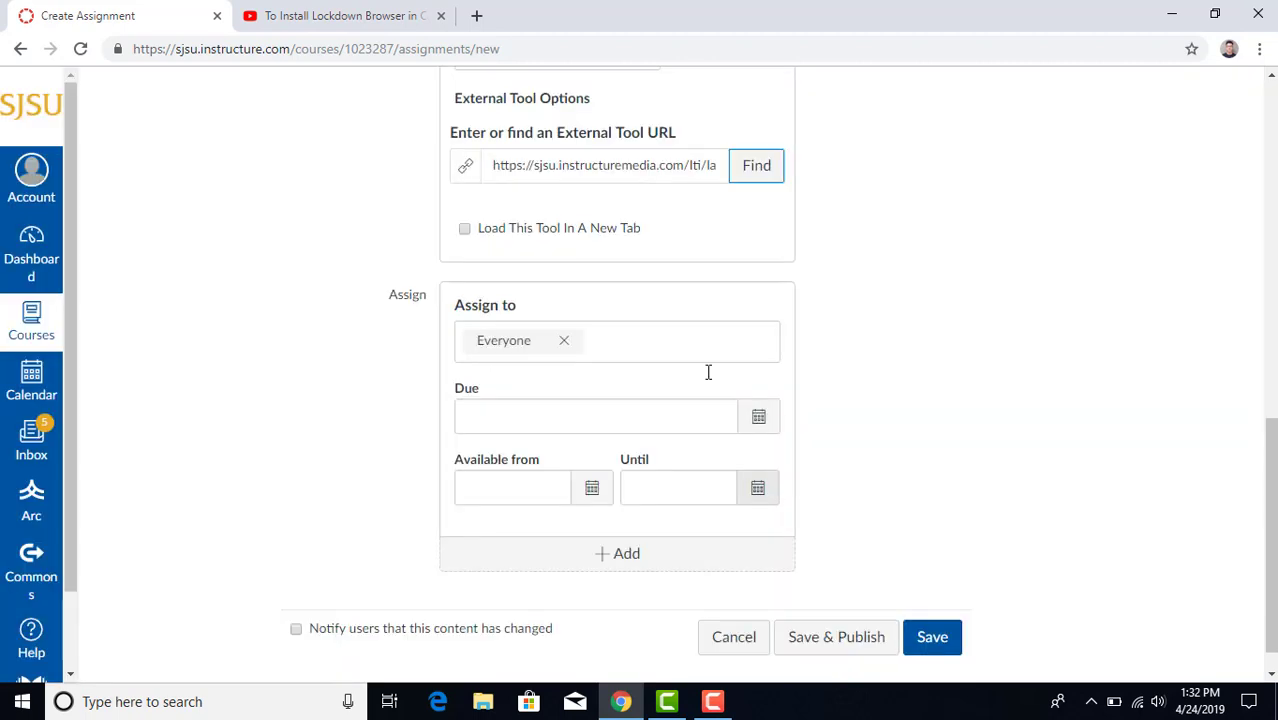
triple_click(556, 164)
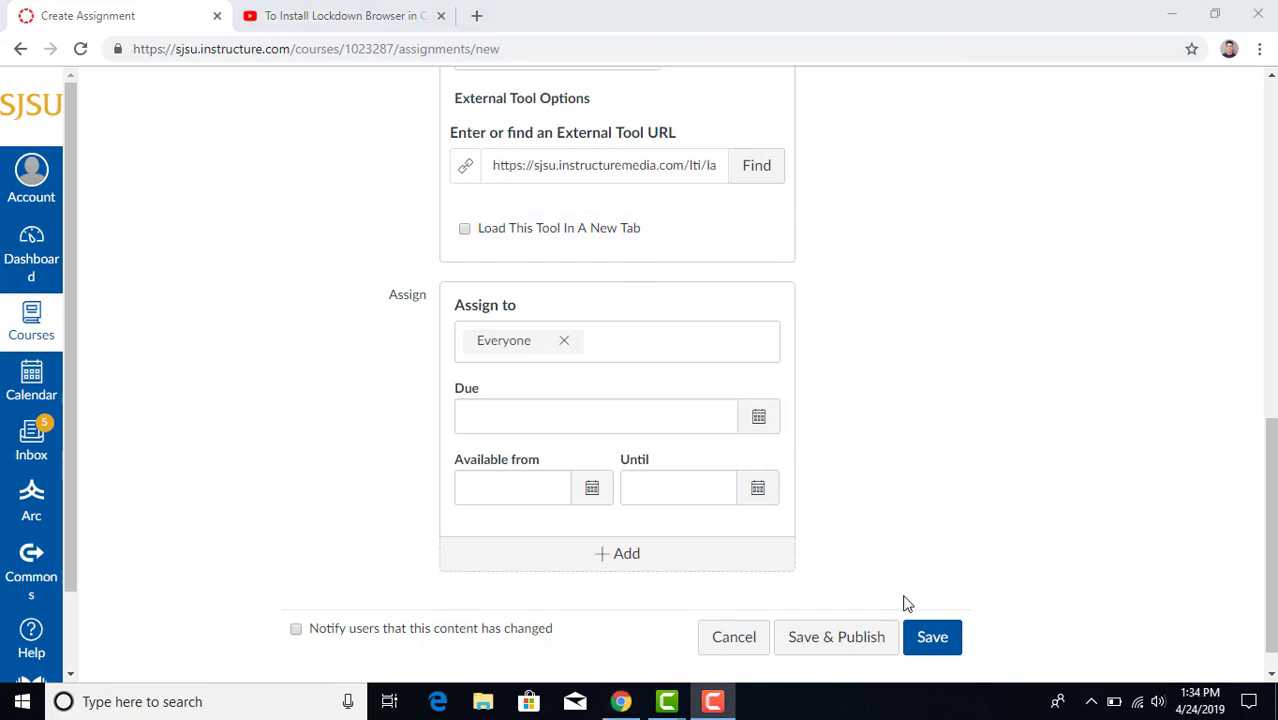
Save and publish the assignment, agreeing to leave the editing page.
left_click(864, 640)
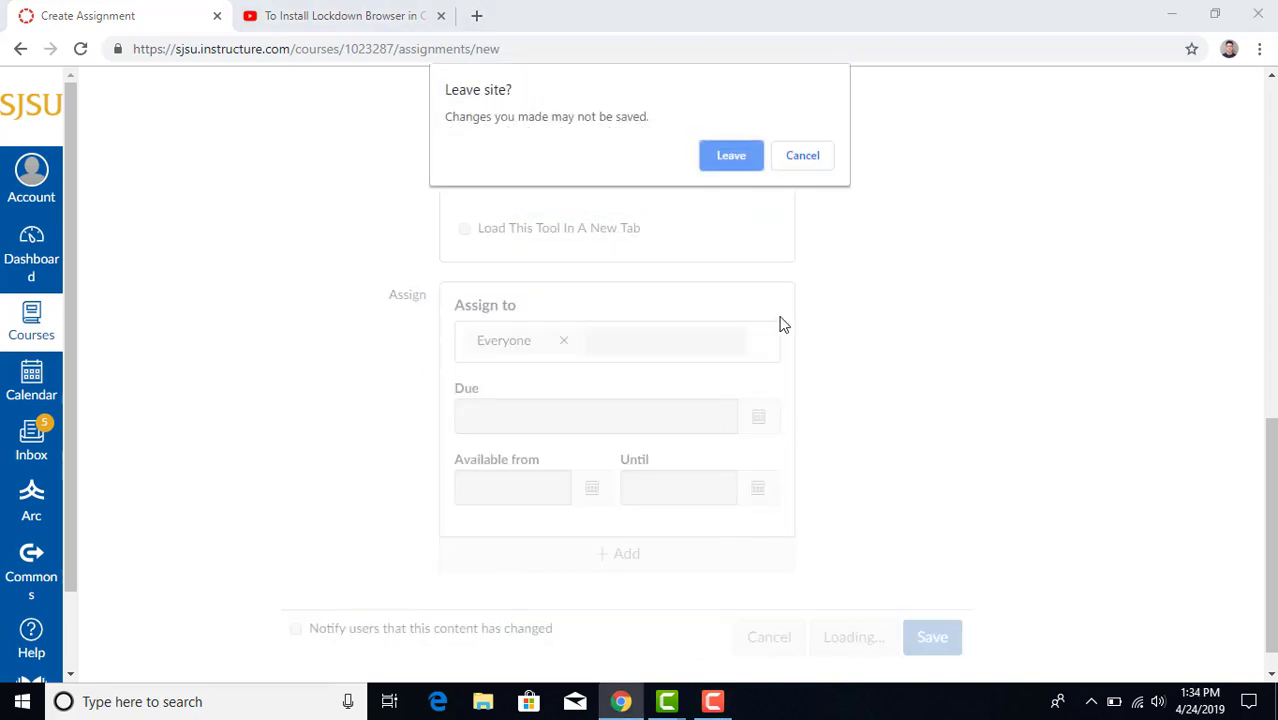
left_click(731, 157)
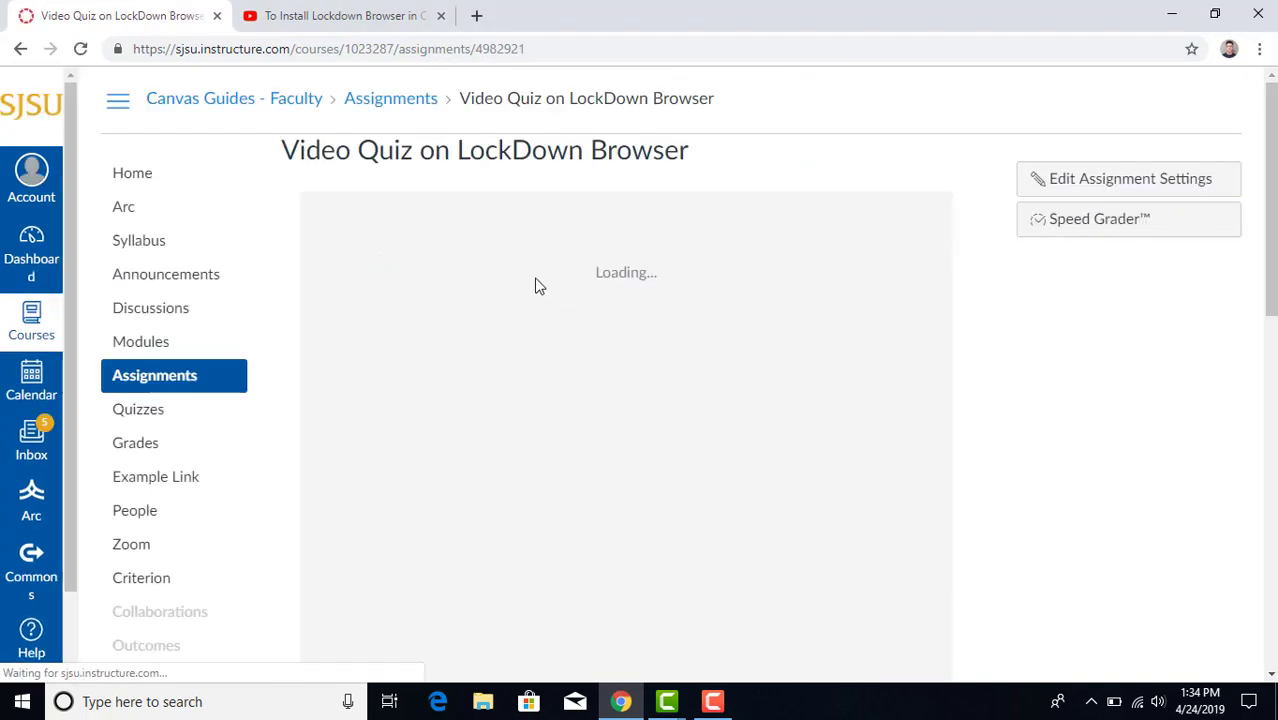
scroll(260, 314, "down", 1)
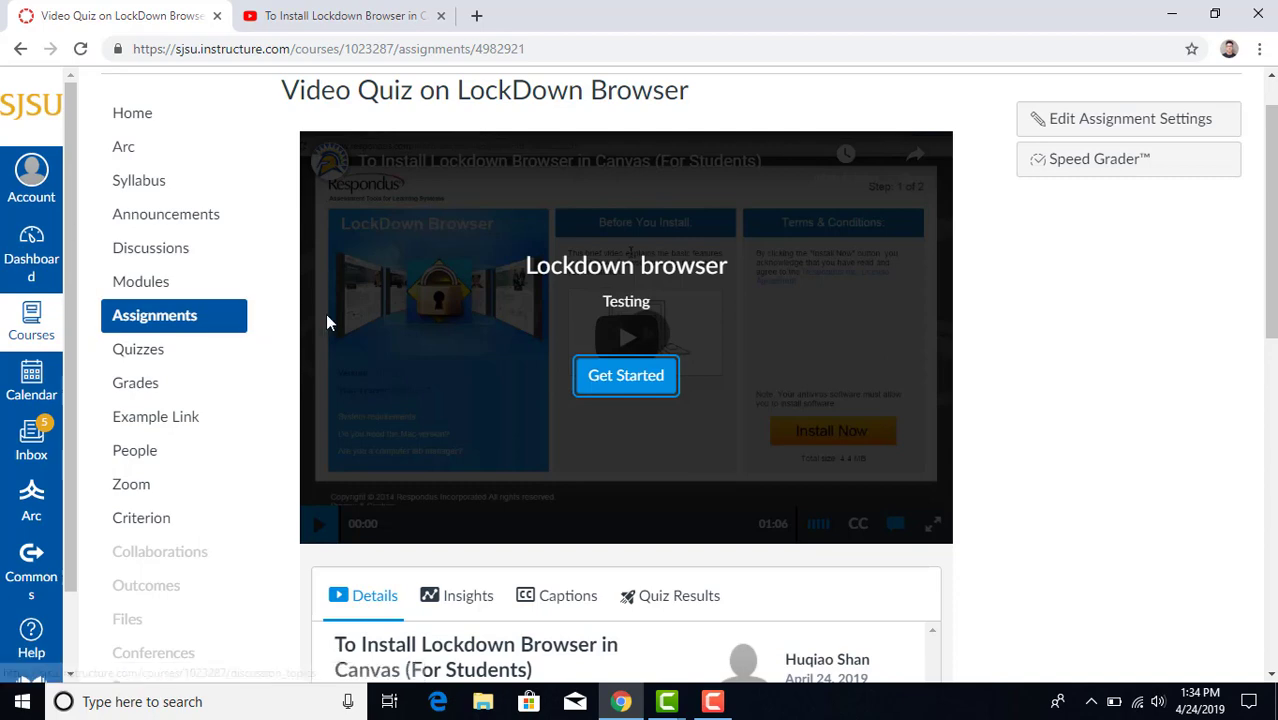
Start the Lockdown browser video quiz, answer question 1 with "Take quiz", and continue the video.
left_click(643, 390)
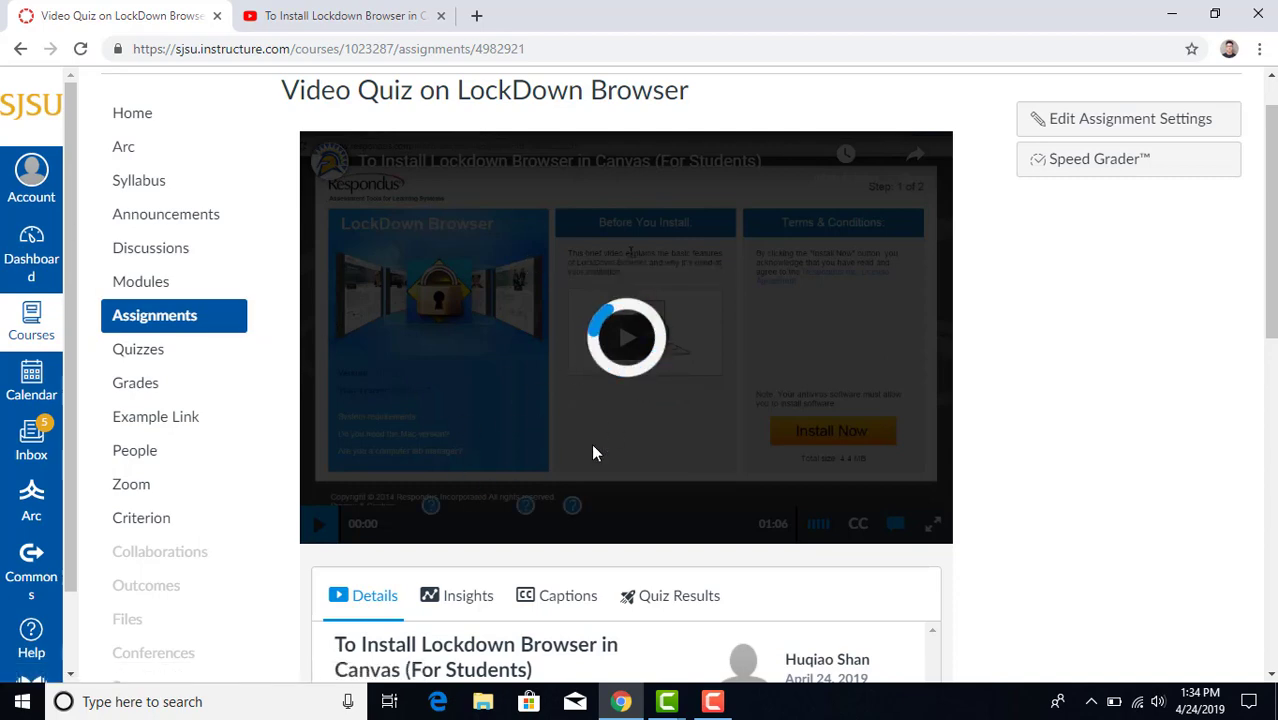
left_click(620, 358)
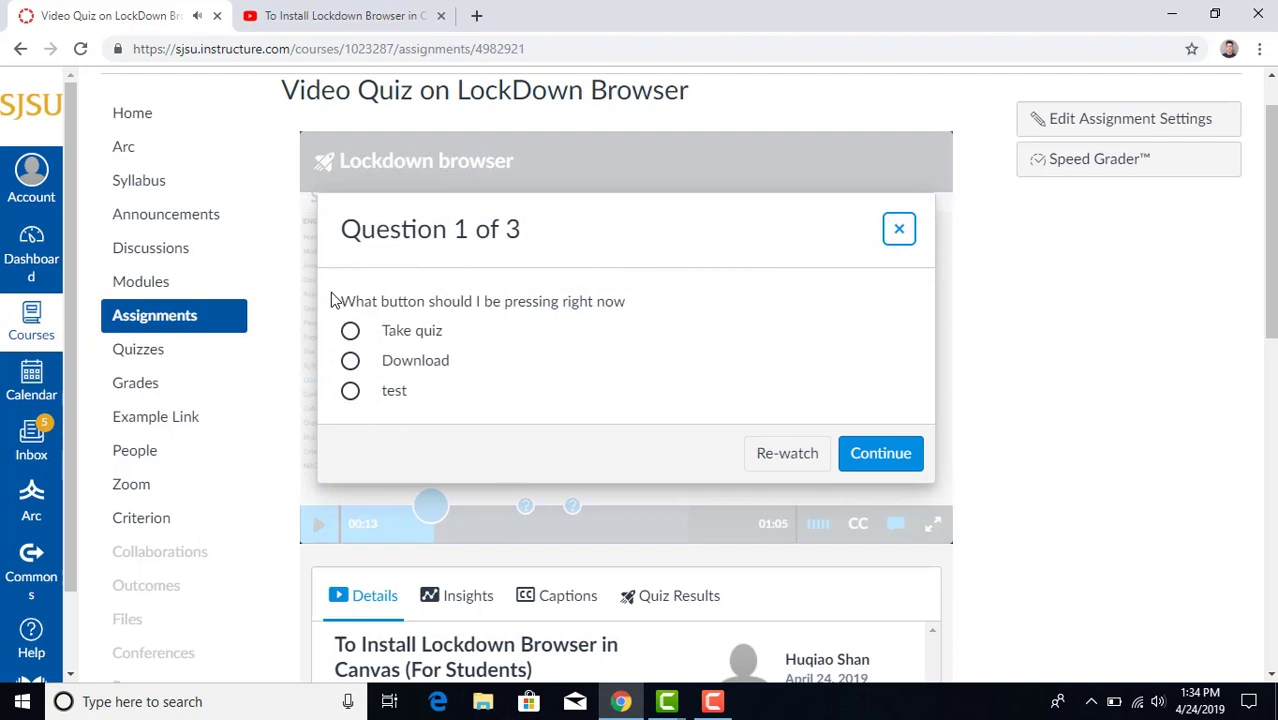
left_click_drag(331, 293, 548, 281)
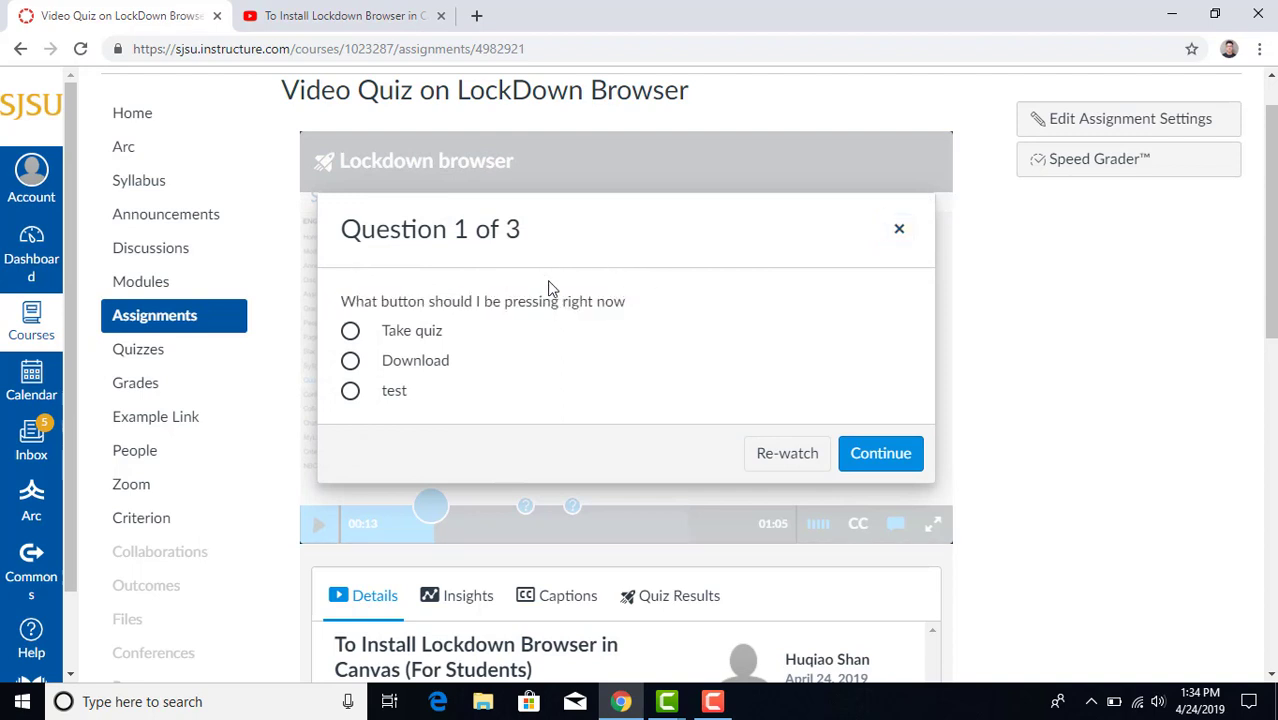
left_click(350, 333)
left_click(876, 462)
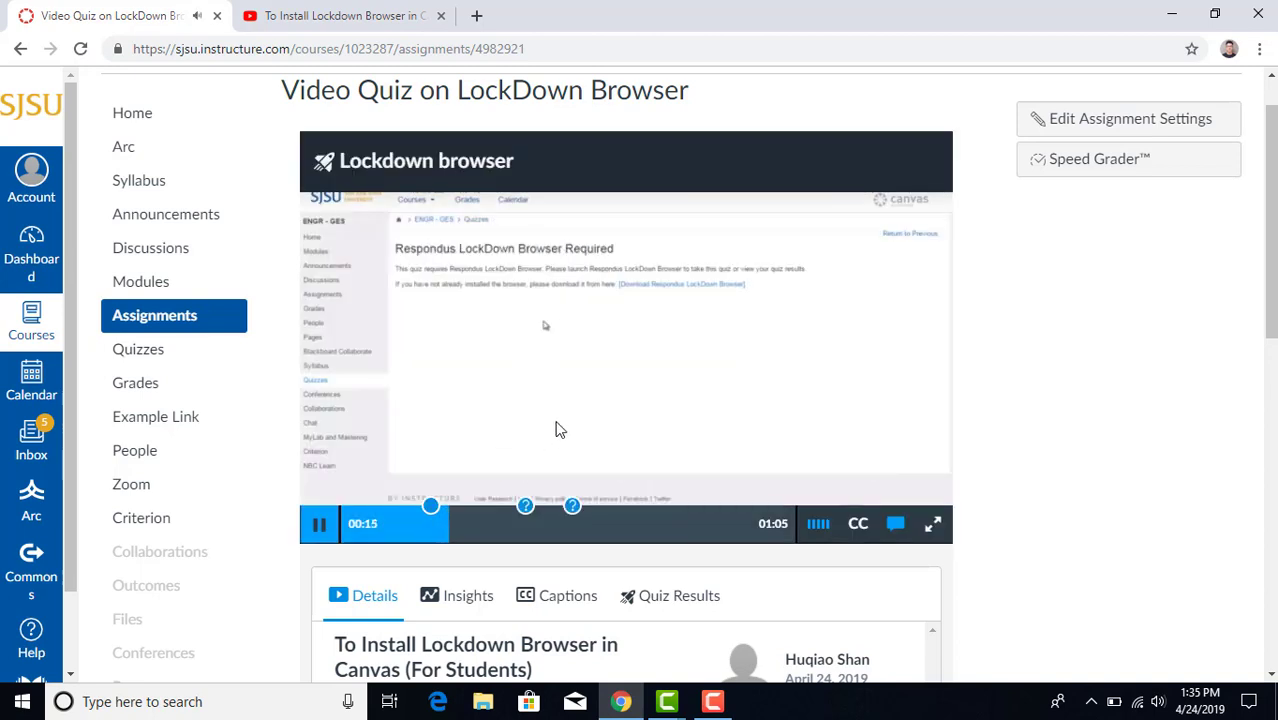
Pause the video, rewind to about 00:10 to revisit question 1, and continue past it.
left_click(454, 434)
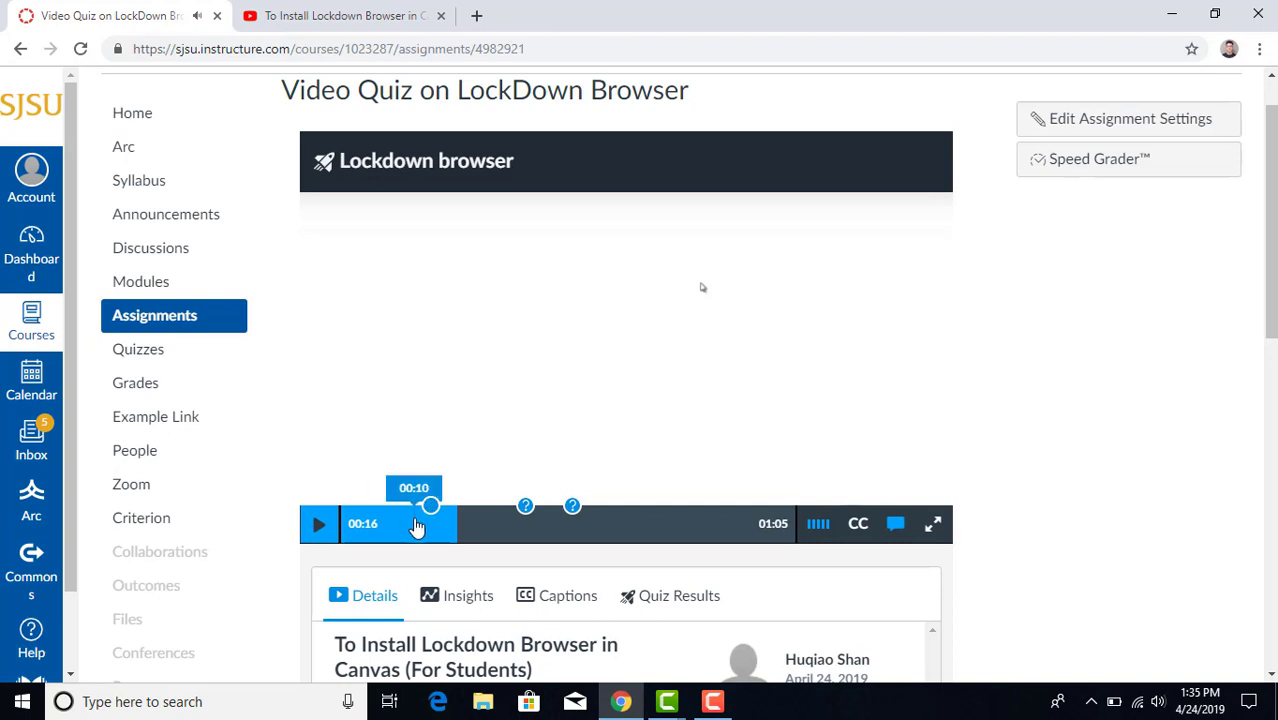
left_click(417, 528)
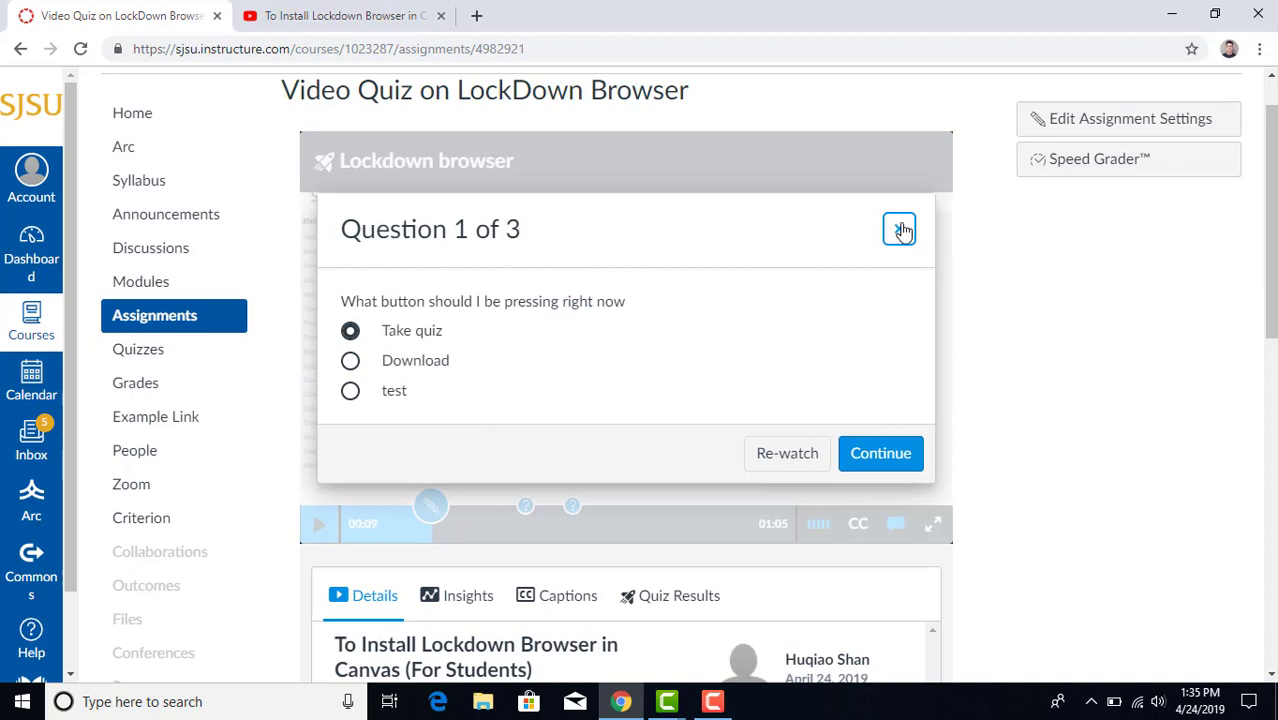
key("ctrl+plus")
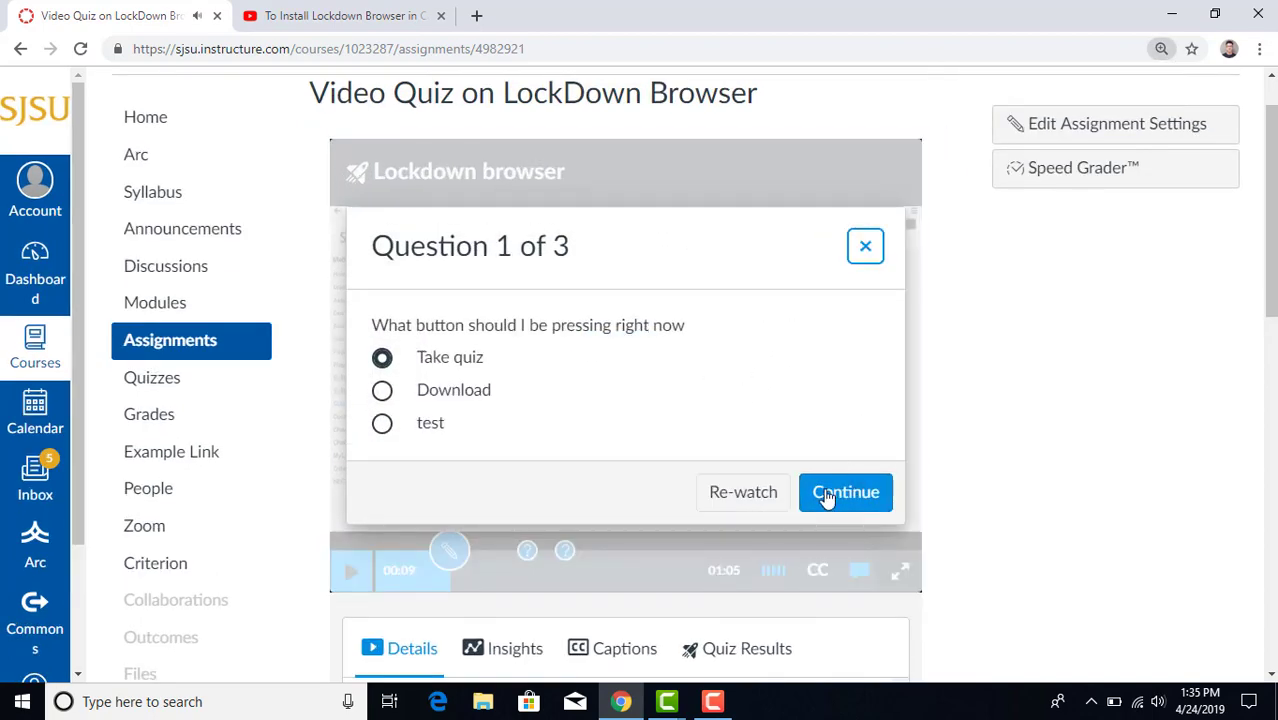
left_click(826, 495)
Skip ahead to question 2, answer True to "Should we click on download", and continue.
left_click(511, 570)
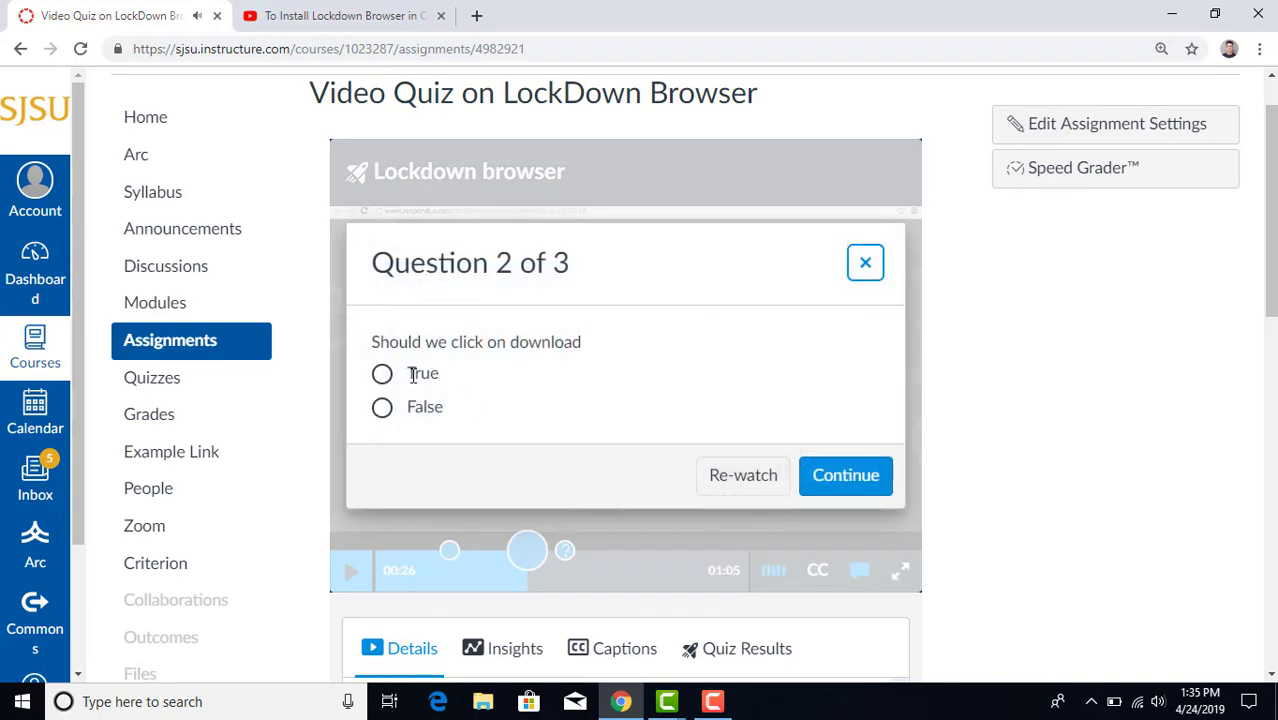
left_click(412, 375)
left_click(818, 466)
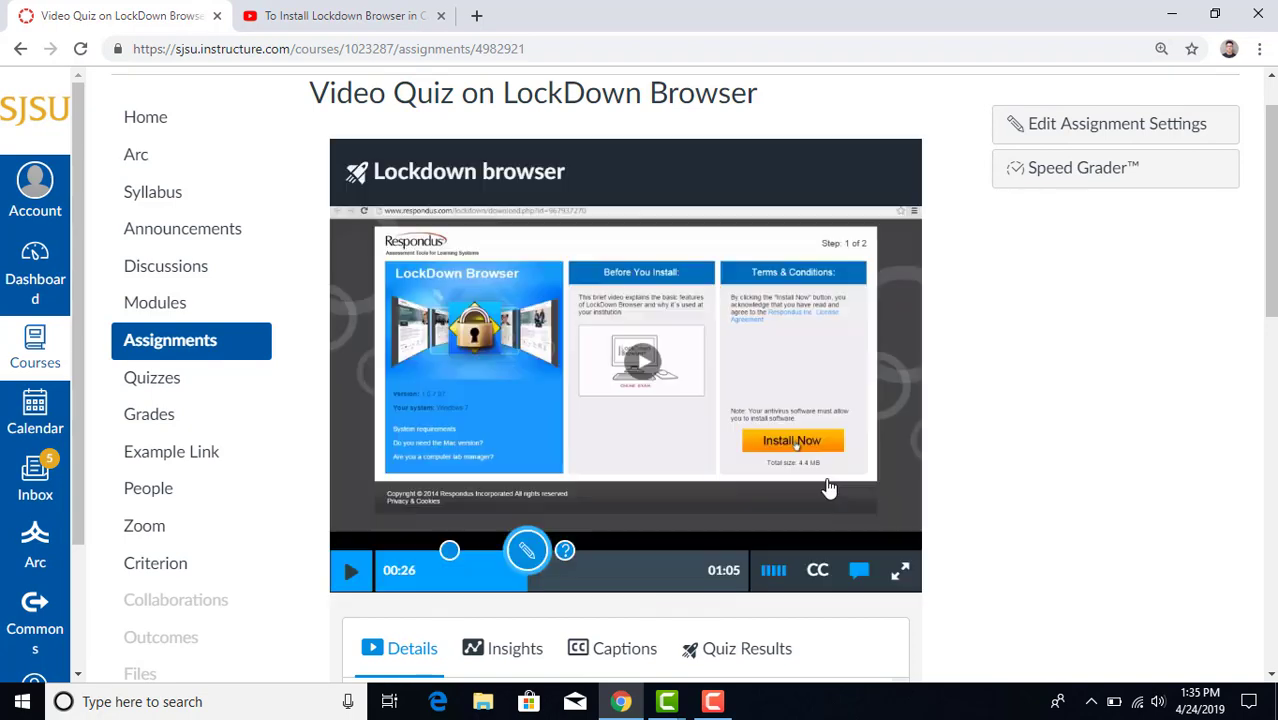
Jump to question 3, select Bail, Download, All of the above and Install as answers, and continue.
left_click(563, 551)
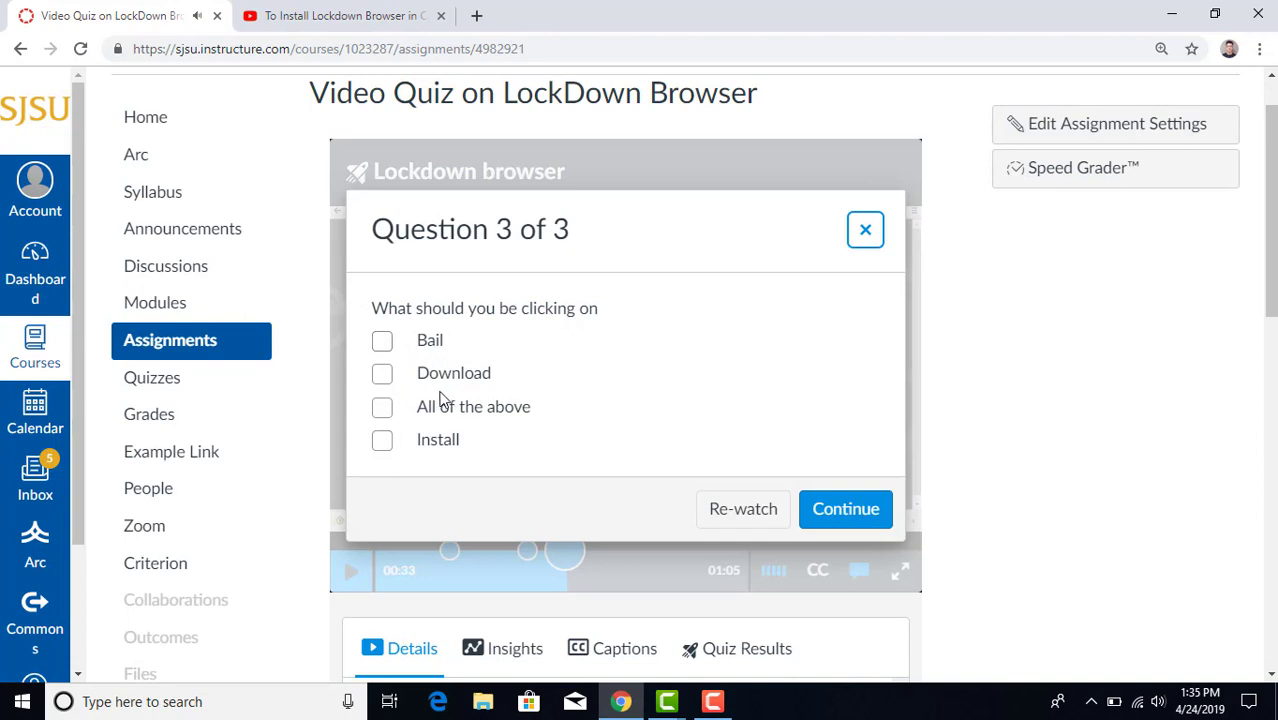
left_click(386, 376)
left_click(383, 341)
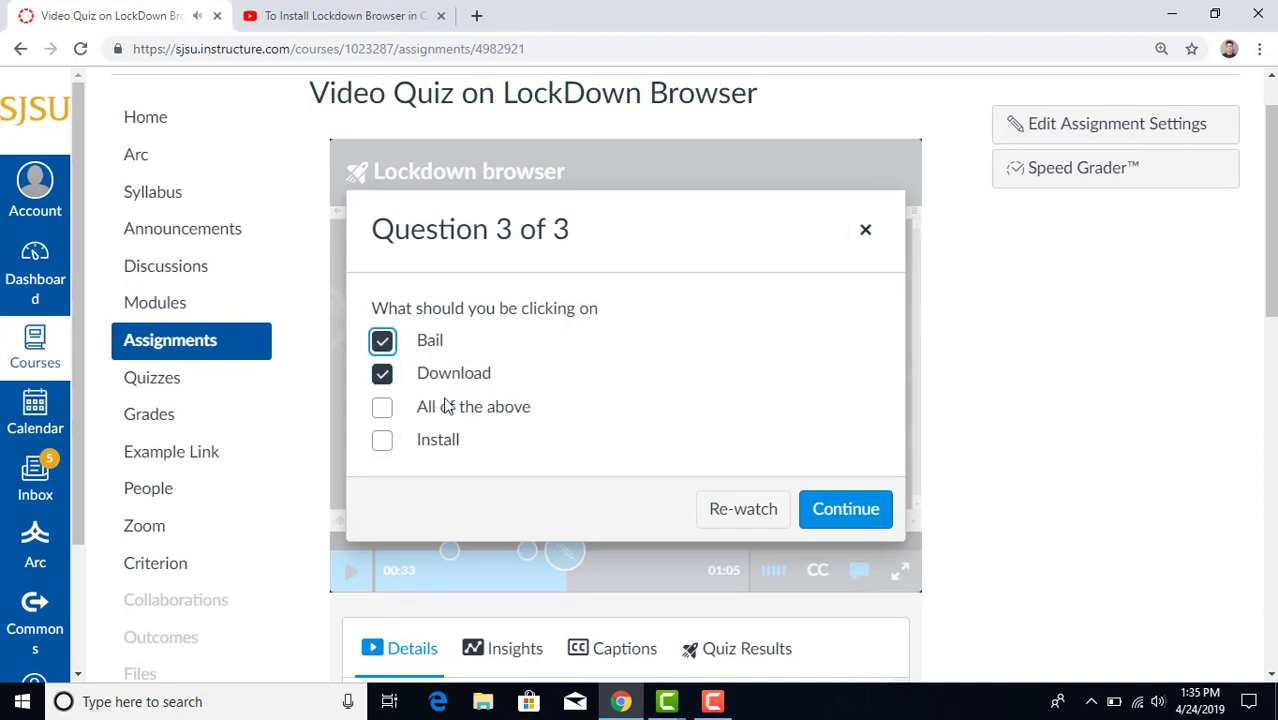
left_click(385, 415)
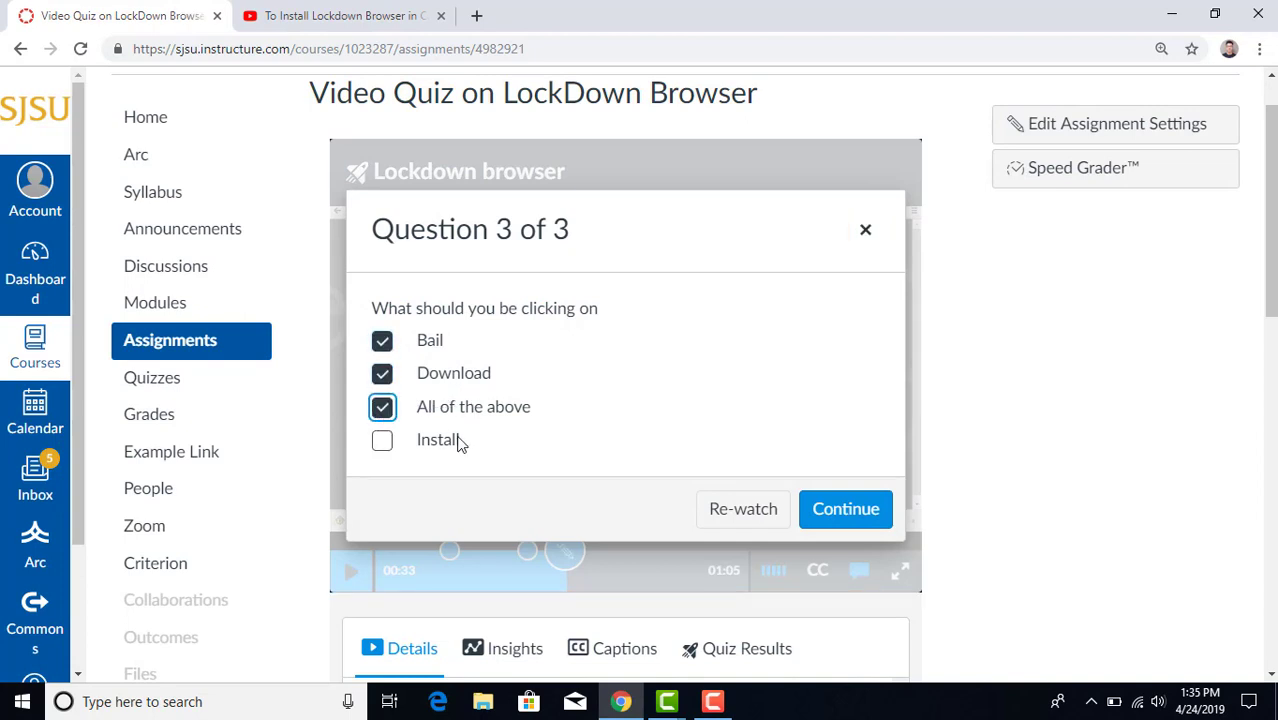
left_click(382, 441)
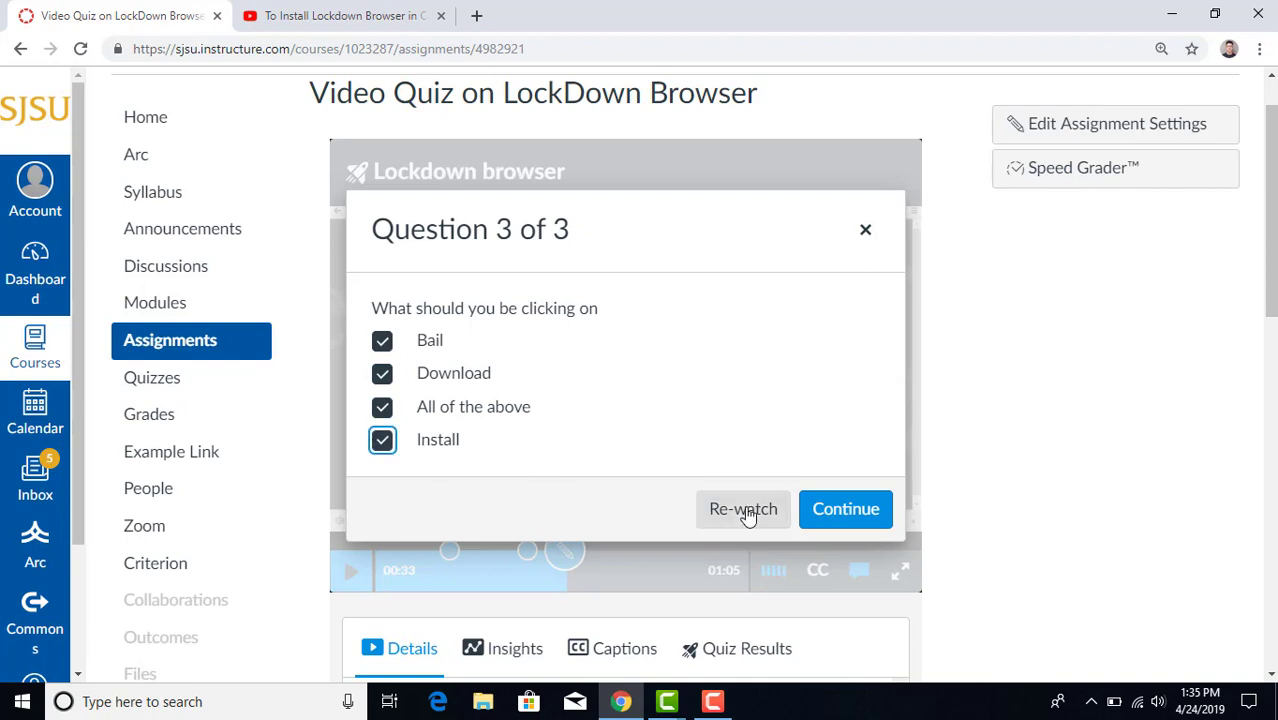
left_click(845, 510)
Skip to the end of the video and submit the completed quiz.
left_click(688, 562)
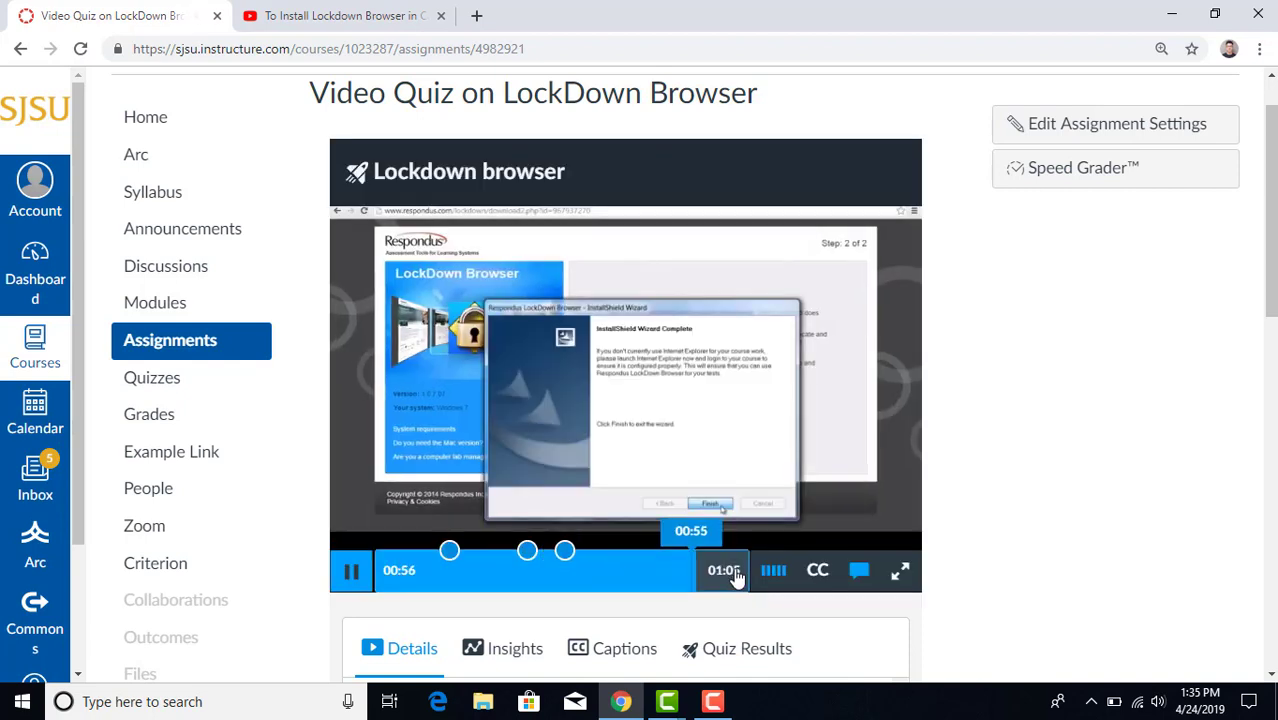
left_click(737, 575)
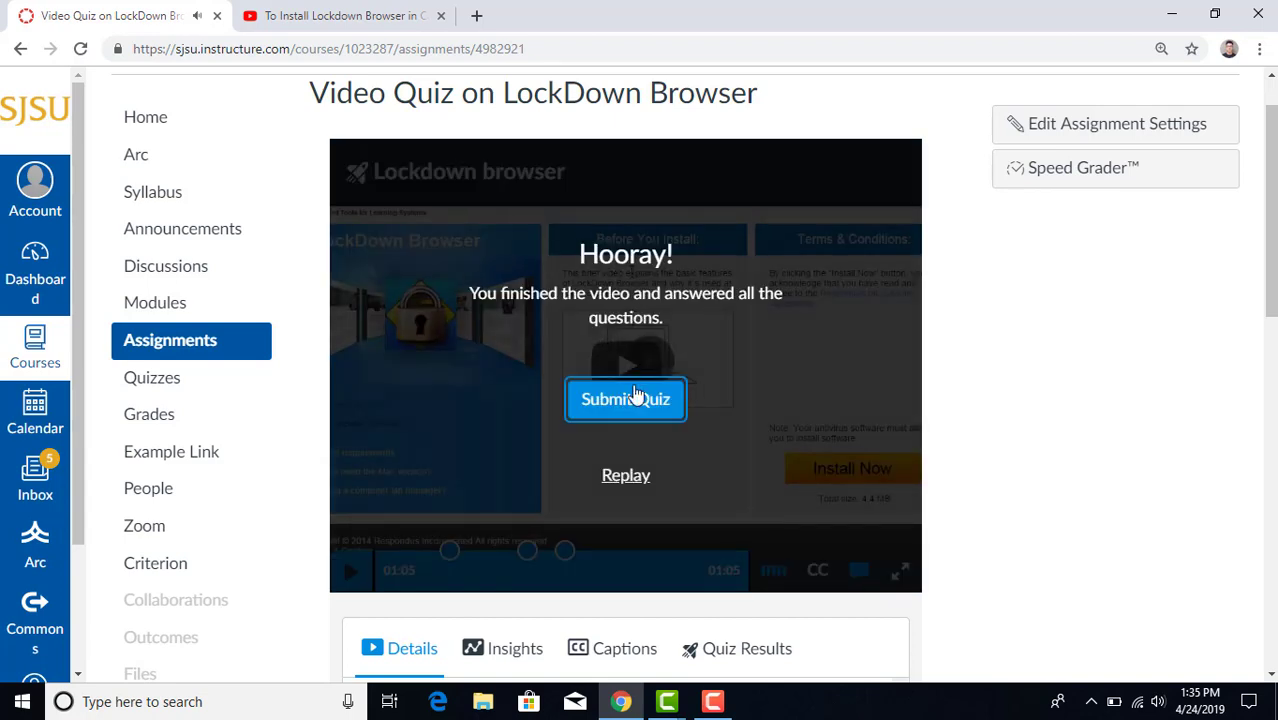
left_click(632, 401)
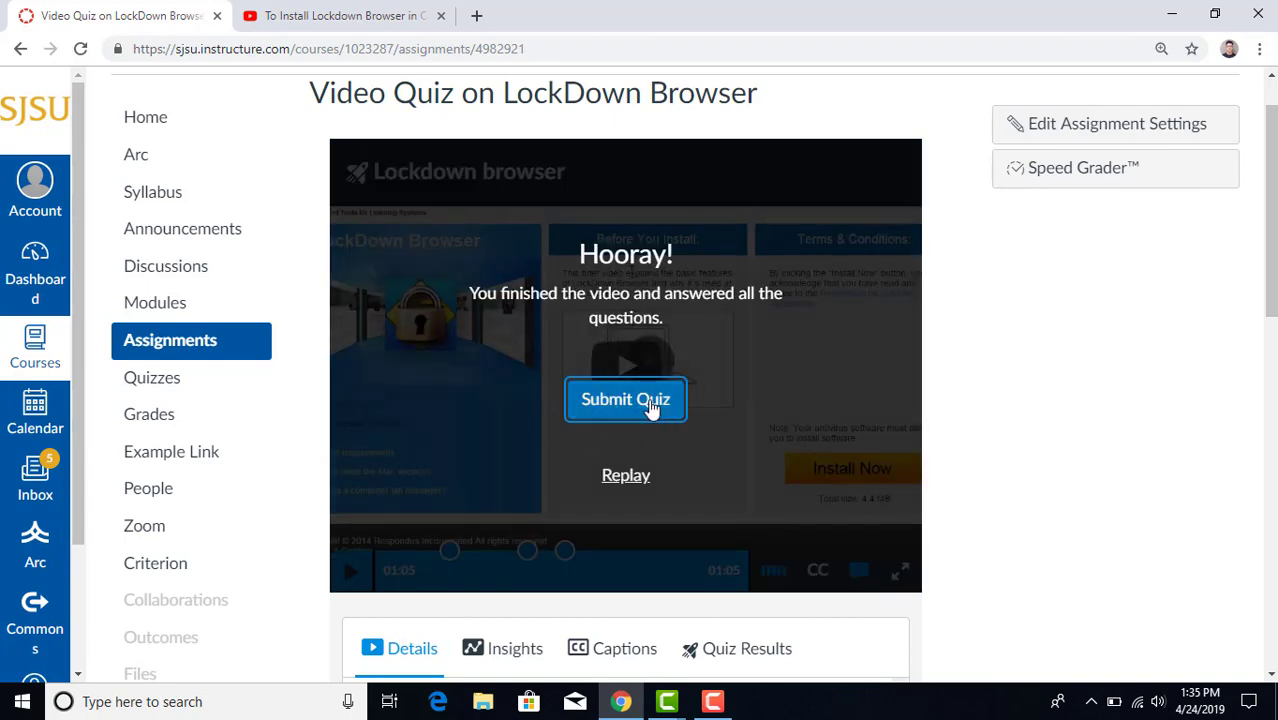
left_click(651, 403)
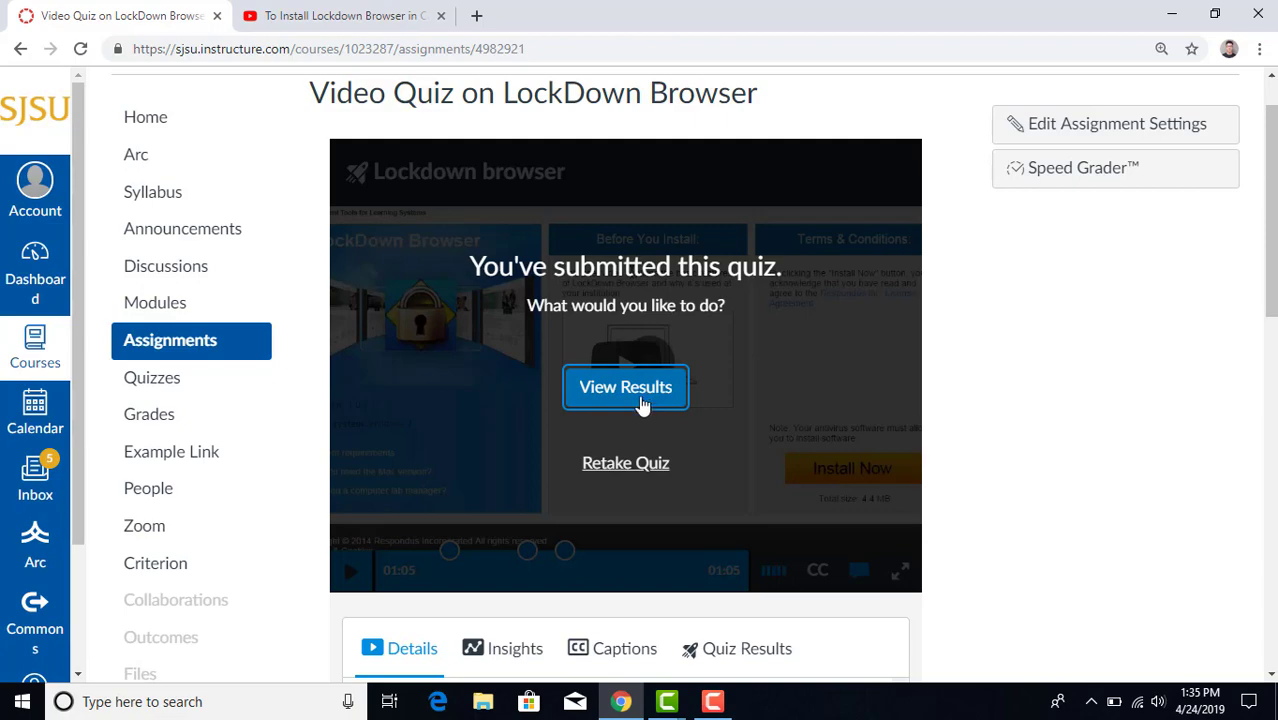